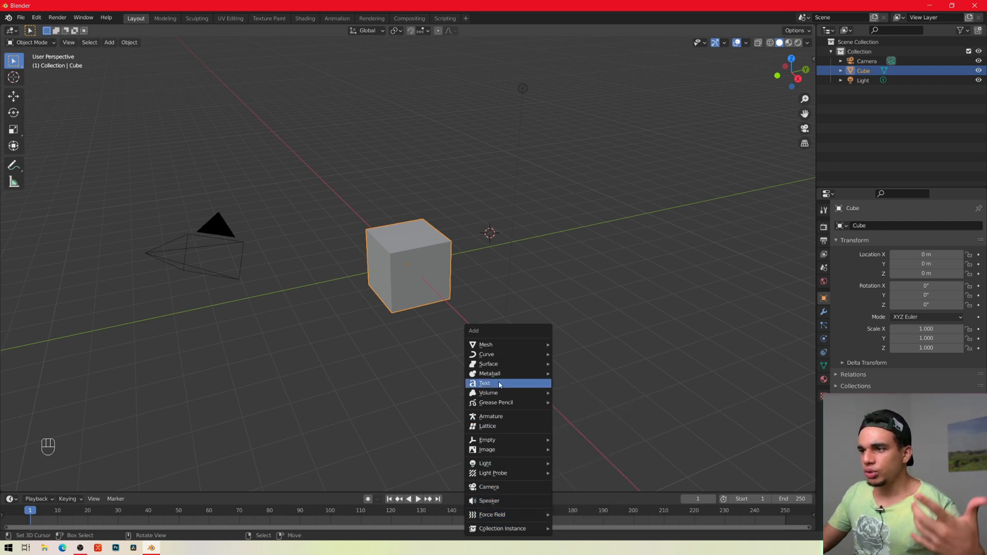
# Add a plane mesh and move it to about X 2.61 m, Y 4.20 m, Z -1.38 m, beside the cube.
pyautogui.moveTo(499, 364)
pyautogui.moveTo(499, 346)
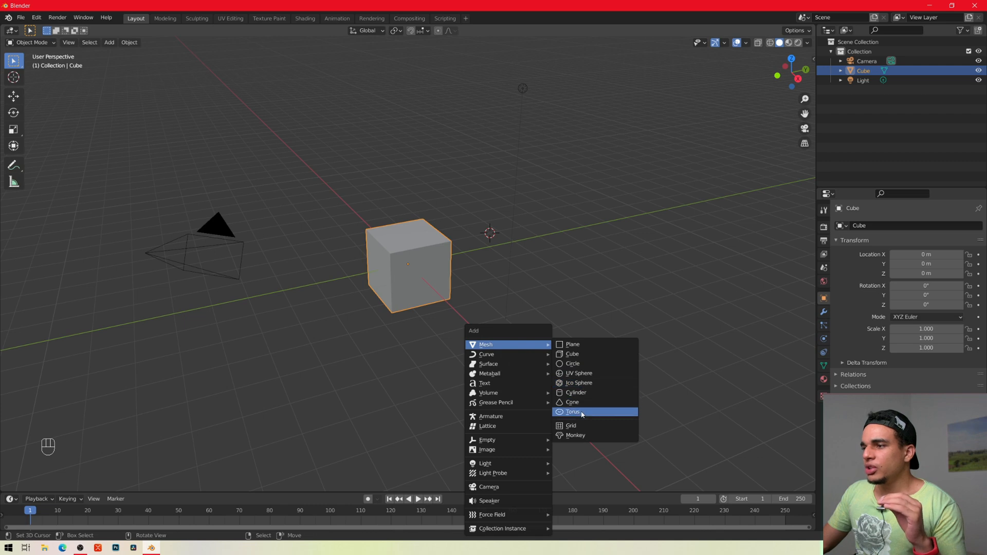
pyautogui.click(577, 347)
pyautogui.press('g')
pyautogui.click(591, 348)
# Add a circle mesh and move it to about X -1.10 m, Y -5.05 m, Z -2.08 m, below the camera.
pyautogui.hotkey('shift', 'a')
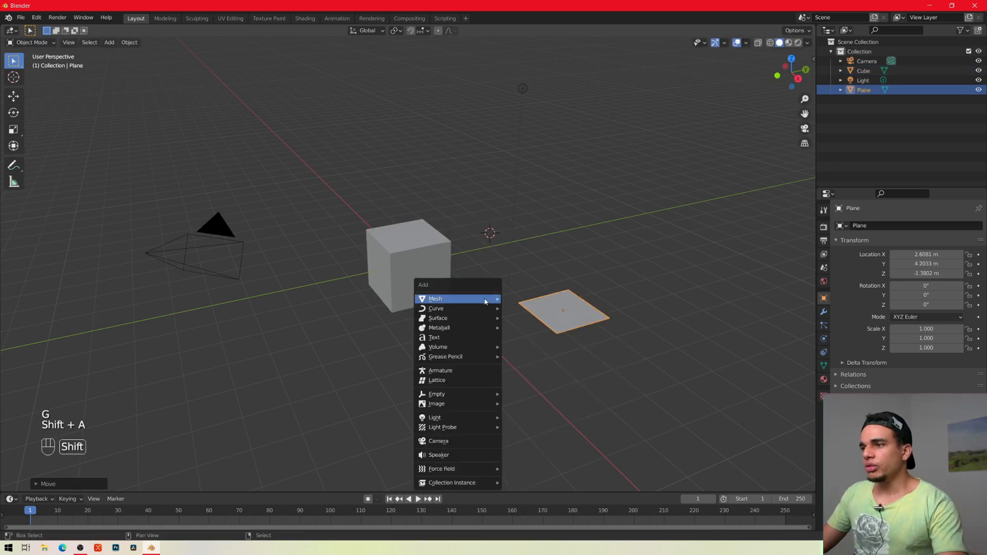
pyautogui.moveTo(476, 303)
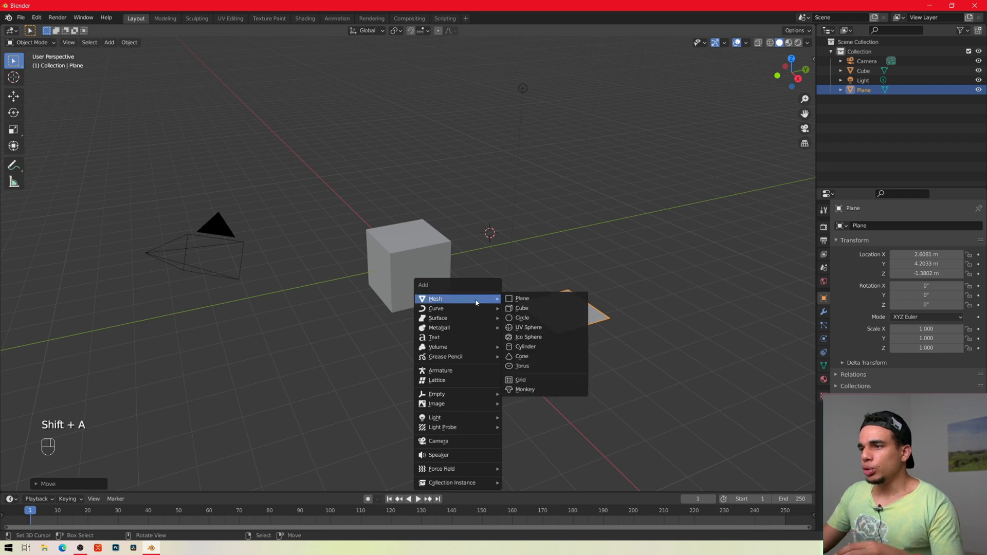
pyautogui.click(526, 319)
pyautogui.press('g')
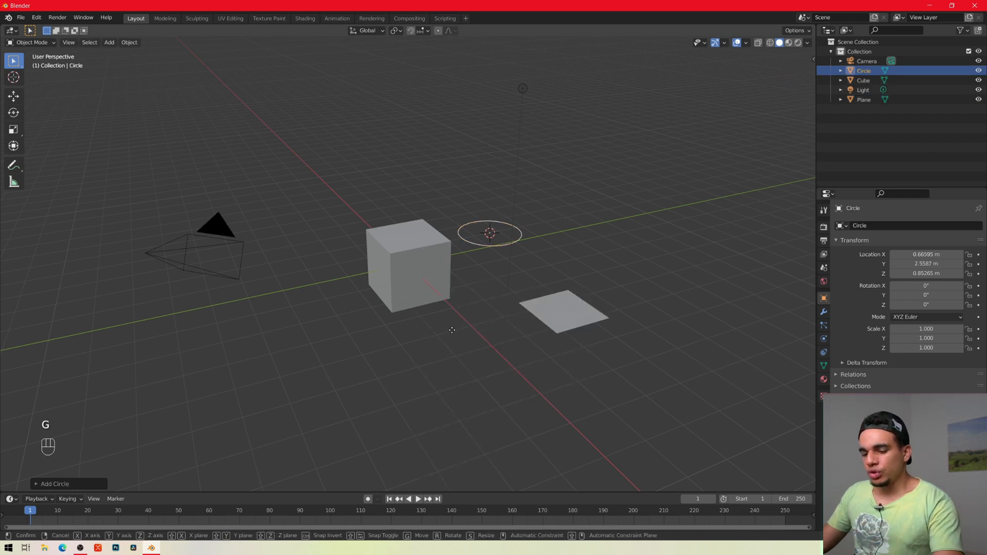
pyautogui.click(245, 407)
pyautogui.press('Tab')
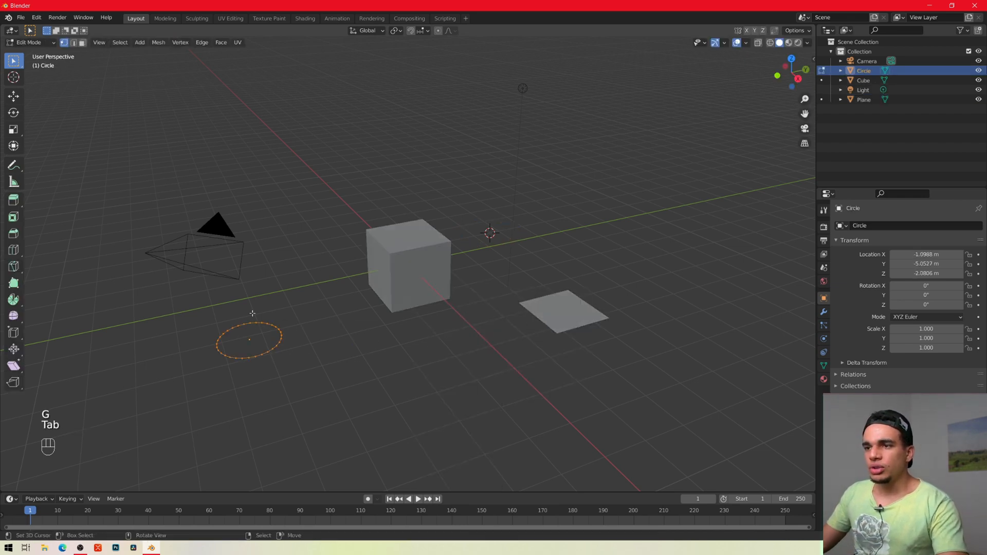
pyautogui.press('Tab')
# Add a UV sphere mesh at the 3D cursor.
pyautogui.hotkey('shift', 'a')
pyautogui.moveTo(359, 346)
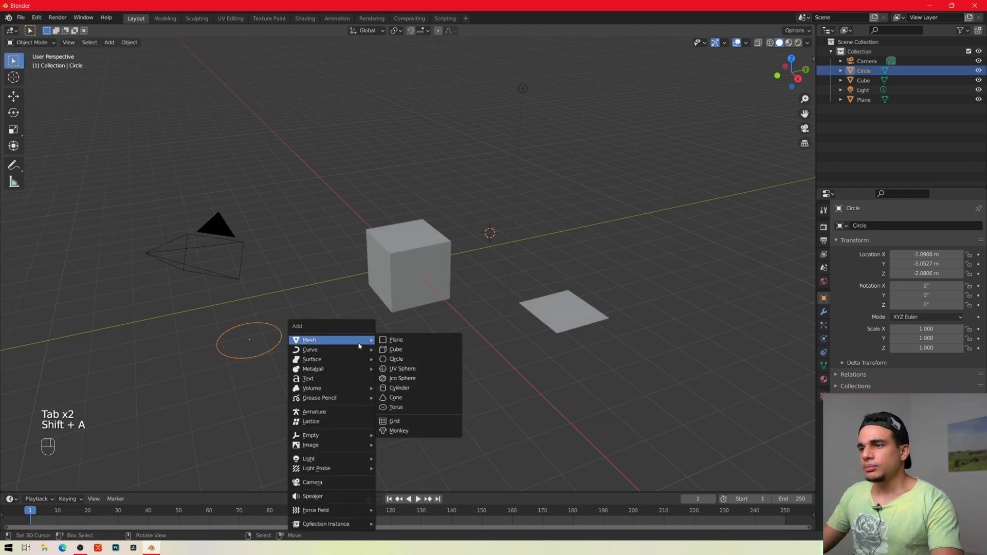
pyautogui.click(401, 369)
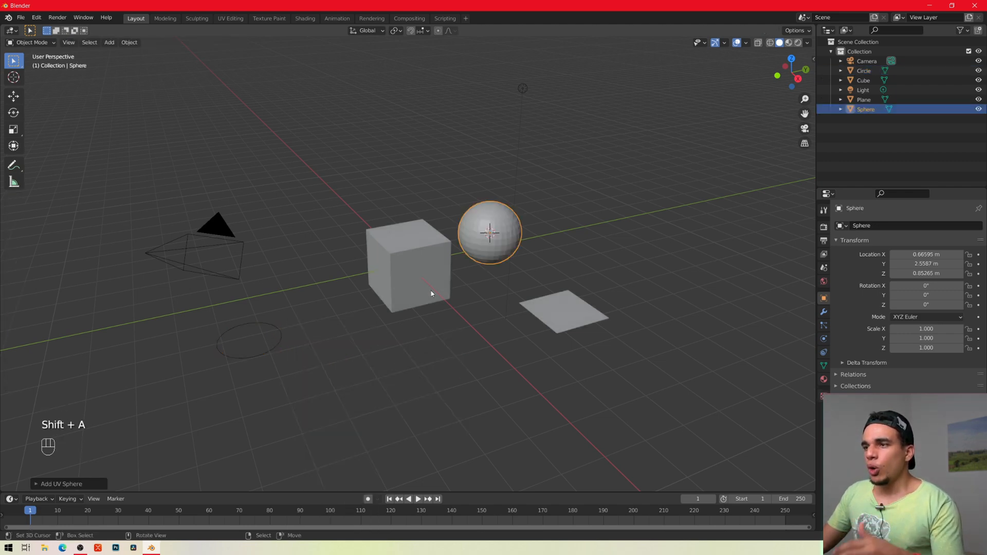
# Add an ico sphere mesh and move it off the UV sphere to about X 1.06 m, Y 5.14 m, Z 2.22 m.
pyautogui.hotkey('shift', 'a')
pyautogui.moveTo(431, 291)
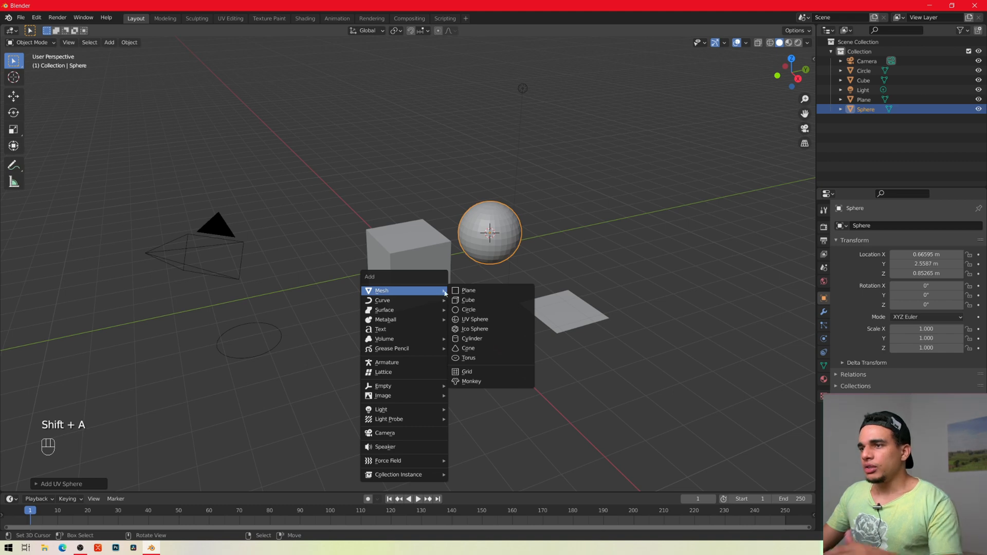
pyautogui.click(475, 329)
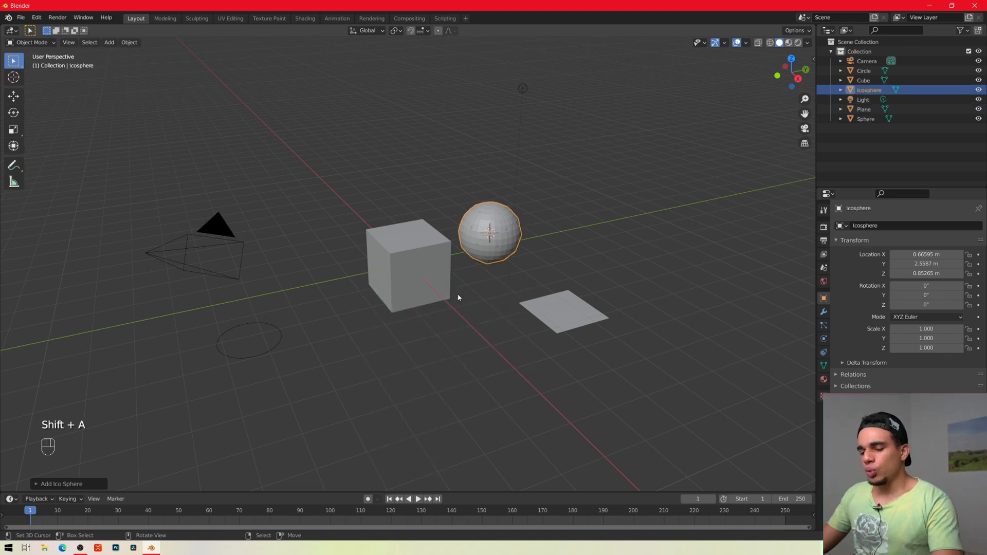
pyautogui.press('g')
pyautogui.click(521, 258)
# Add a cylinder mesh and move it along the Y axis to about Y -3.62 m, on the camera's side of the cube.
pyautogui.hotkey('shift', 'a')
pyautogui.moveTo(437, 331)
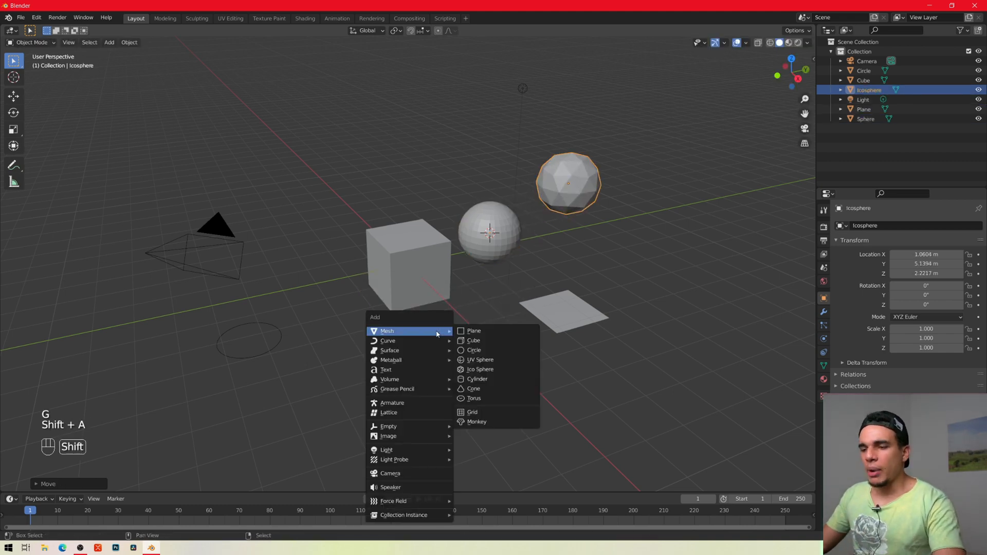
pyautogui.click(482, 380)
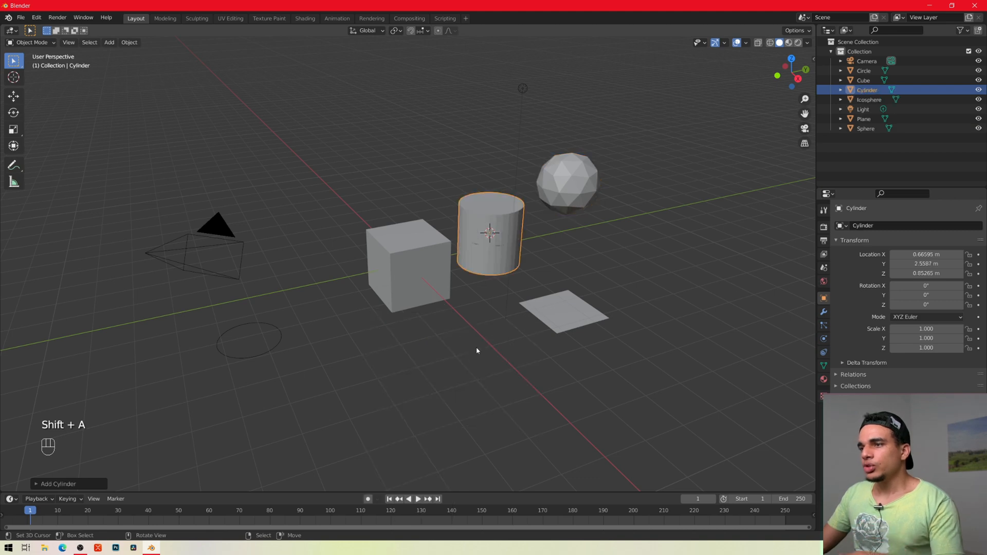
pyautogui.press('g')
pyautogui.press('x')
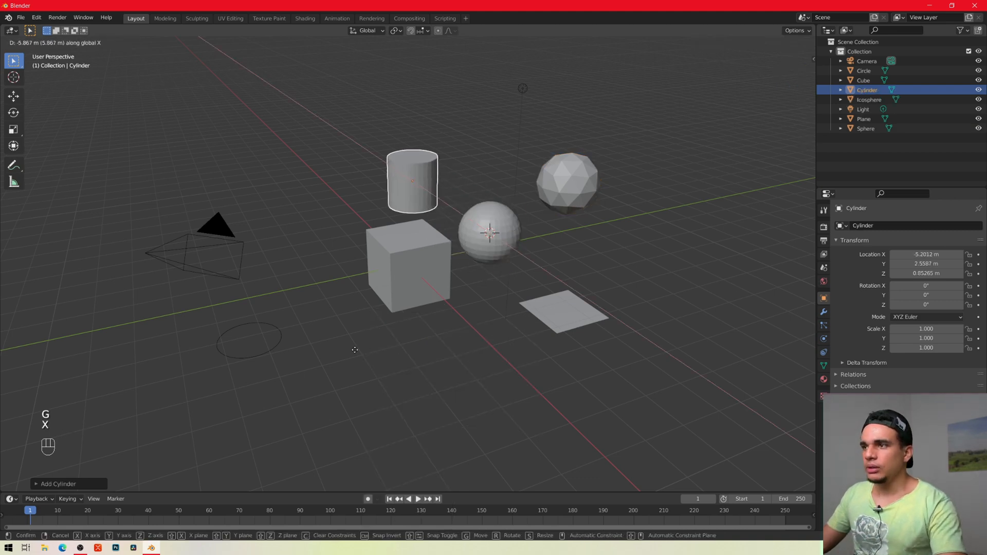
pyautogui.press('y')
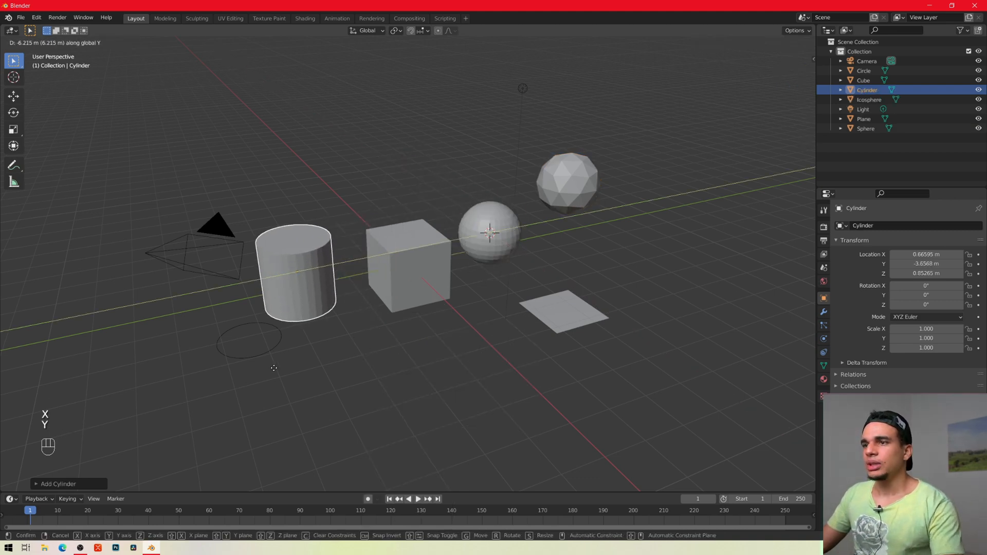
pyautogui.click(290, 361)
# Add a cone mesh and move it along the X axis to about 5.12 m and along the Y axis to about -1.16 m.
pyautogui.hotkey('shift', 'a')
pyautogui.moveTo(320, 354)
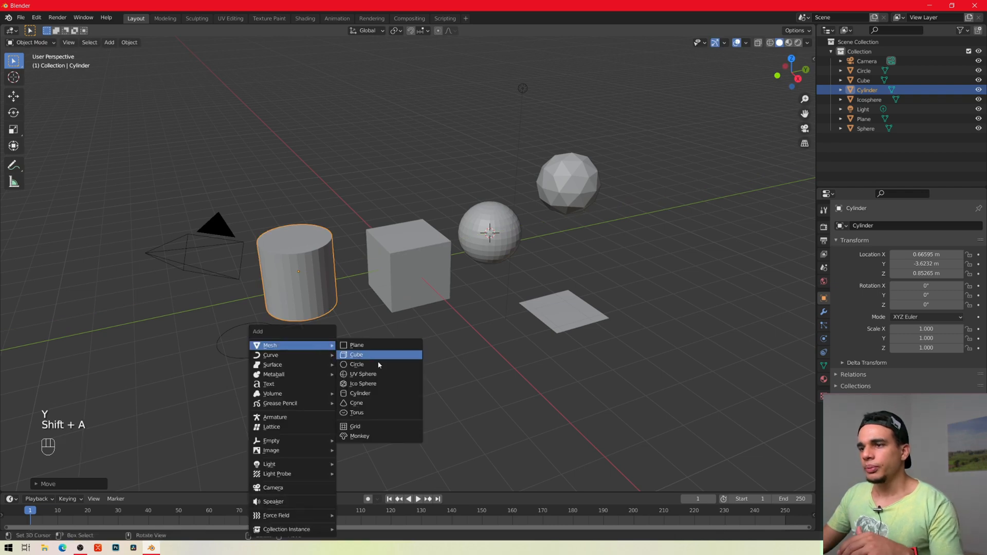
pyautogui.click(373, 403)
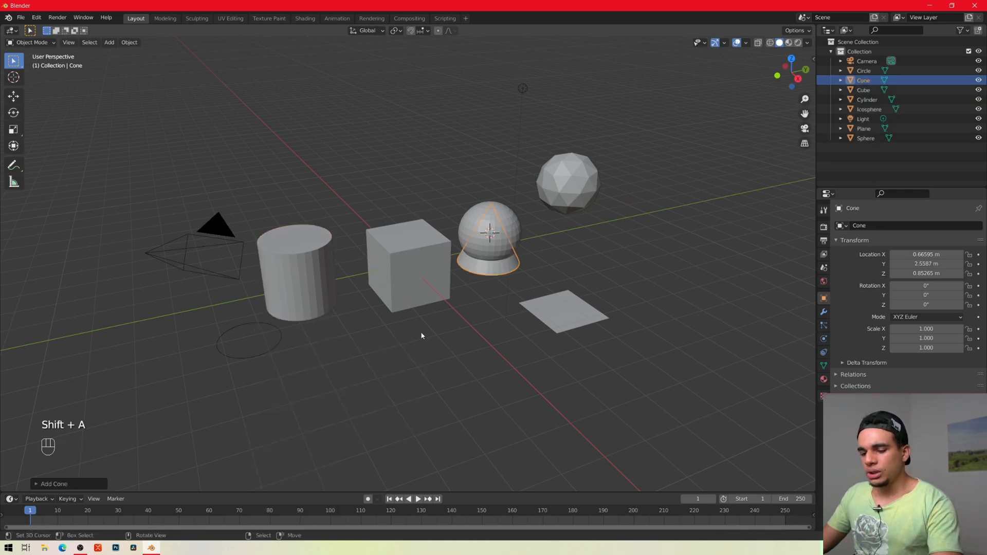
pyautogui.press('g')
pyautogui.press('x')
pyautogui.click(508, 407)
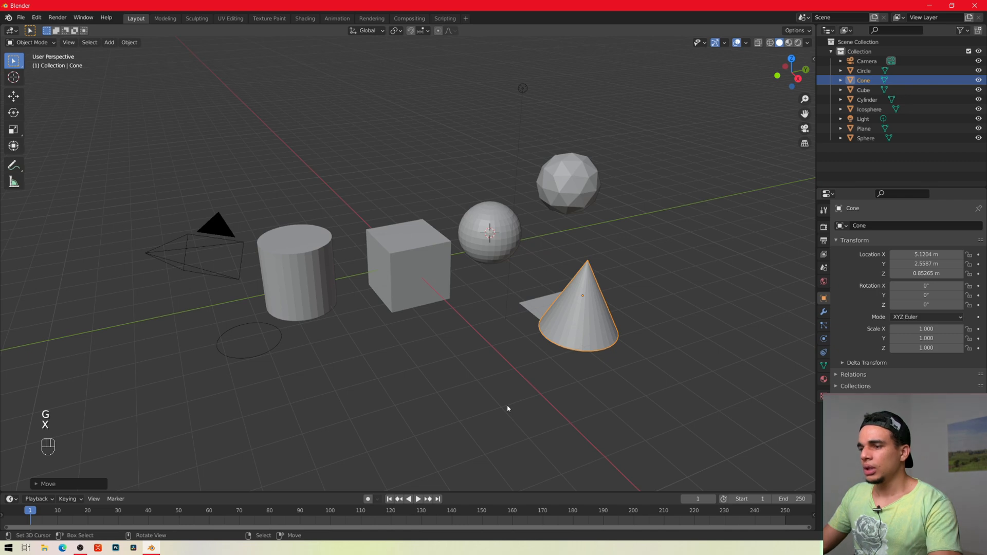
pyautogui.press('g')
pyautogui.press('y')
pyautogui.click(371, 417)
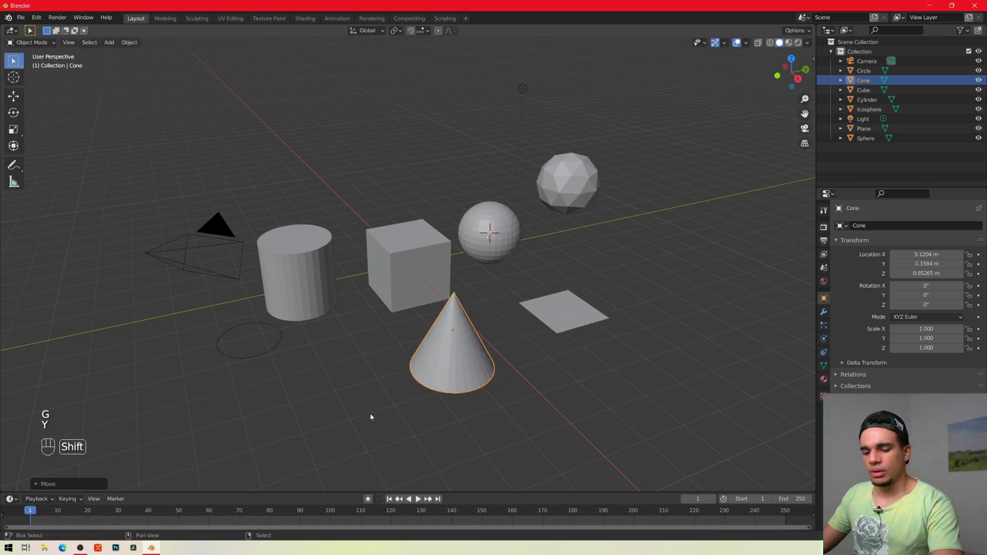
# Add a torus mesh and move it along the X axis to about X 7.47 m.
pyautogui.hotkey('shift', 'a')
pyautogui.moveTo(359, 346)
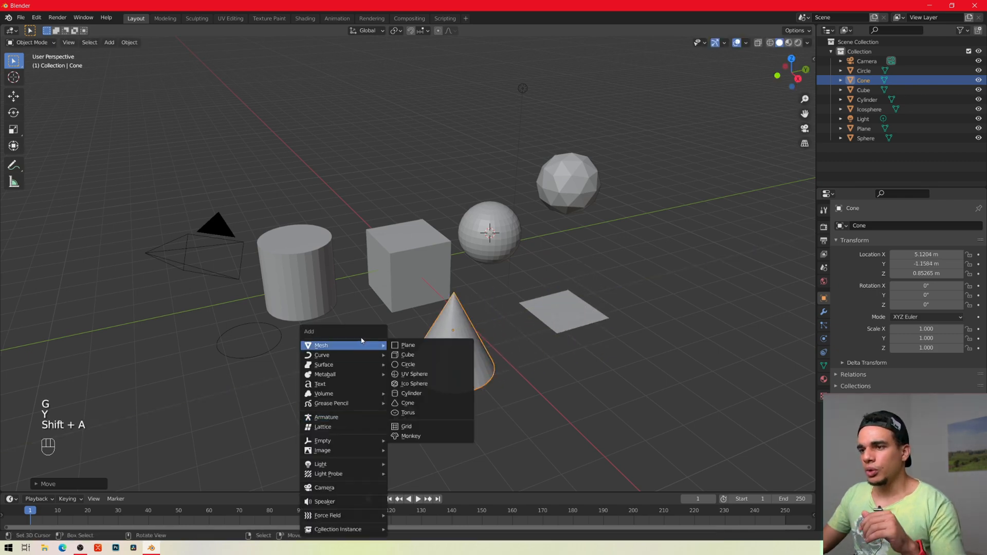
pyautogui.click(410, 413)
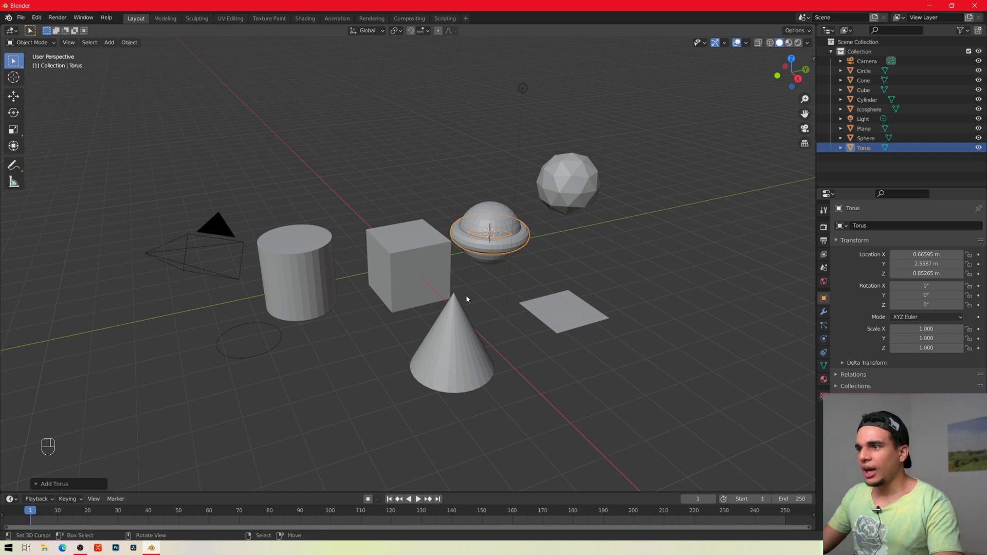
pyautogui.press('g')
pyautogui.press('x')
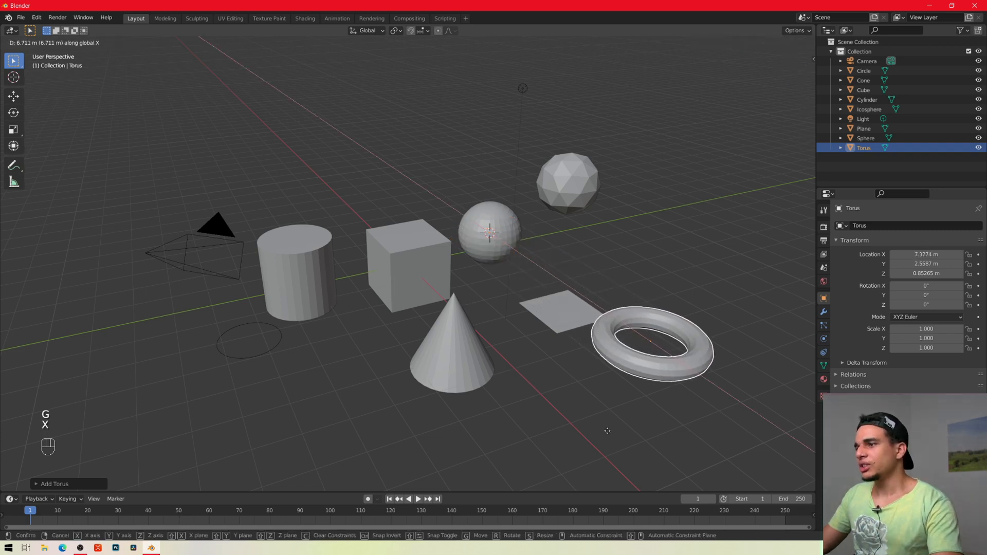
pyautogui.click(661, 359)
pyautogui.moveTo(717, 362); pyautogui.dragTo(719, 363, button='middle')
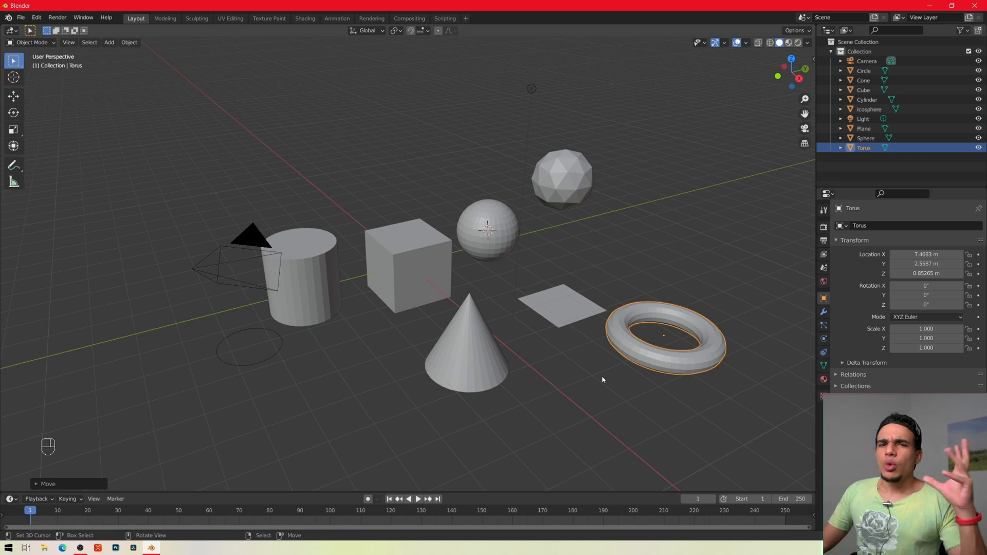
# Show the default cube's transform values beside the viewport, and delete the cube.
pyautogui.click(429, 273)
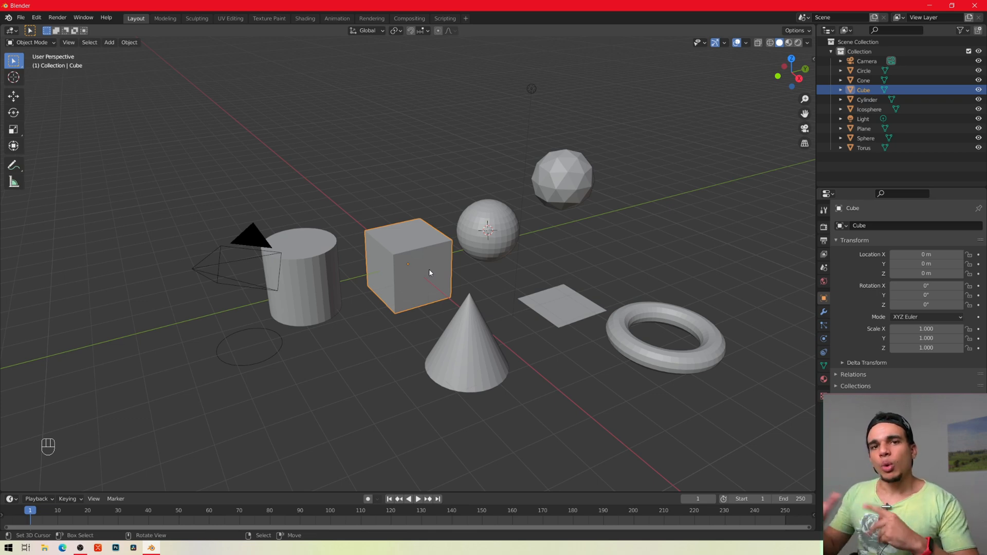
pyautogui.press('n')
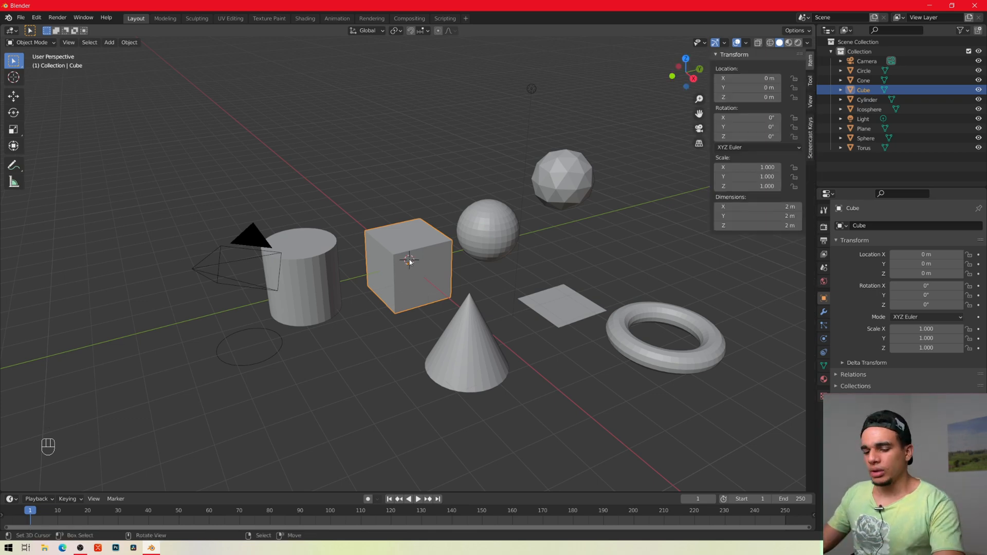
pyautogui.press('x')
# Add a new cube mesh with a size of 2.5 m, located at X 1.25 m and Y -0.51 m.
pyautogui.hotkey('shift', 'a')
pyautogui.moveTo(409, 259)
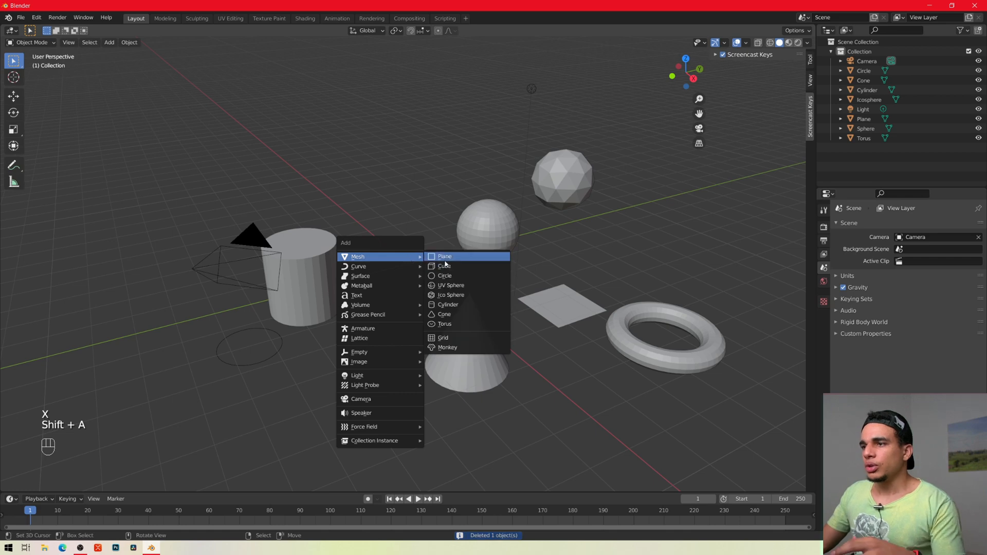
pyautogui.click(445, 268)
pyautogui.click(36, 482)
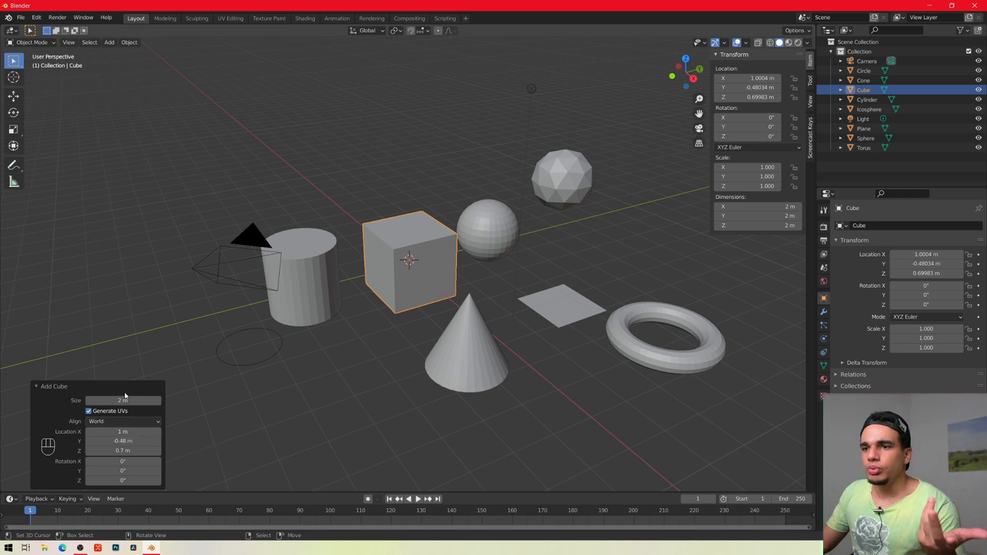
pyautogui.click(55, 384)
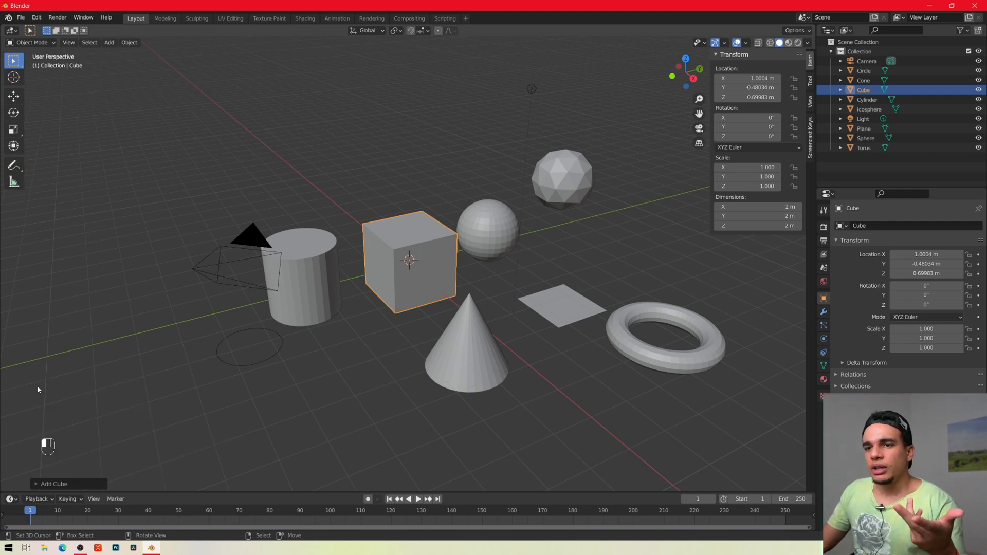
pyautogui.click(38, 483)
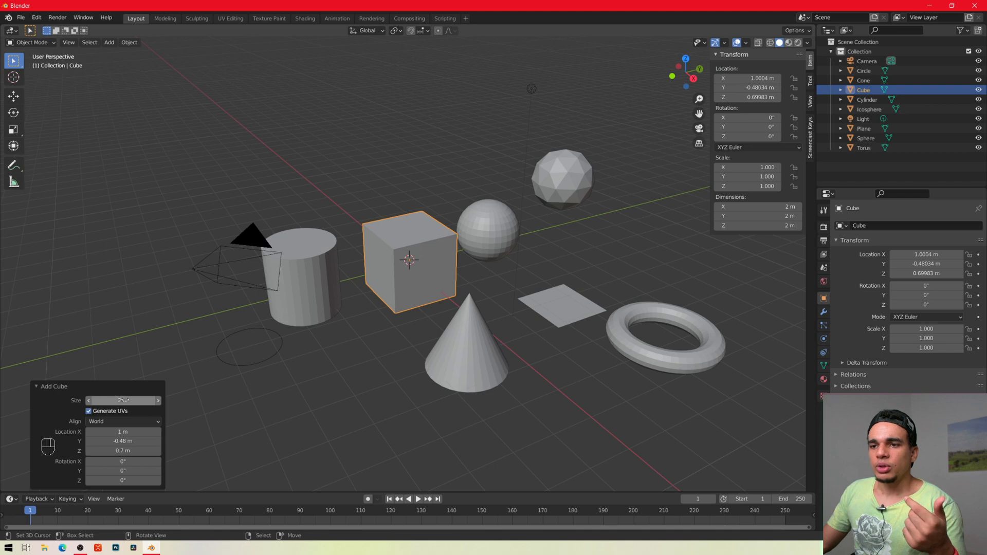
pyautogui.moveTo(123, 400); pyautogui.dragTo(149, 401)
pyautogui.moveTo(116, 432)
pyautogui.mouseDown()
pyautogui.moveTo(80, 432)
pyautogui.moveTo(143, 432)
pyautogui.moveTo(111, 441)
pyautogui.moveTo(146, 442)
pyautogui.moveTo(110, 441)
pyautogui.mouseUp()
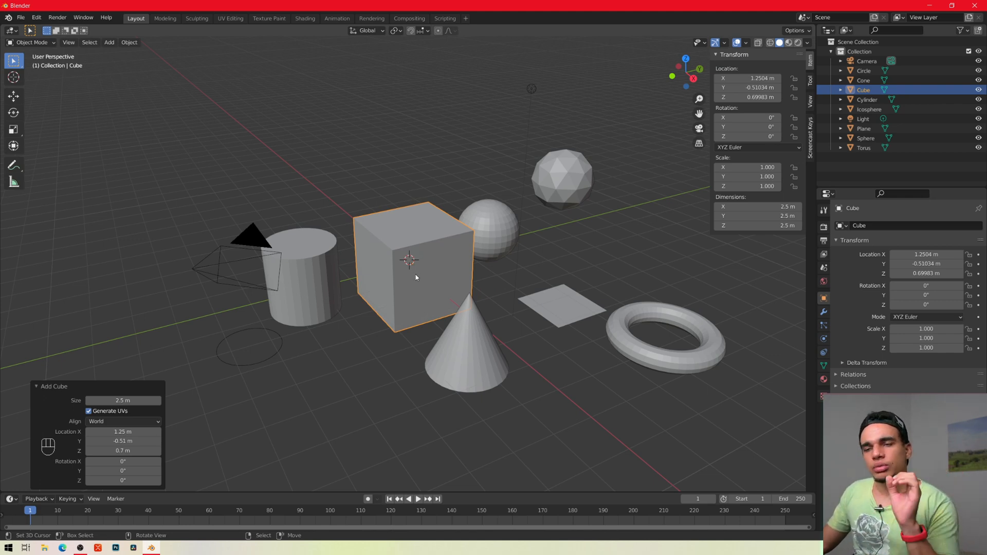
# Delete the 2.5 m cube and all remaining objects in the scene.
pyautogui.press('x')
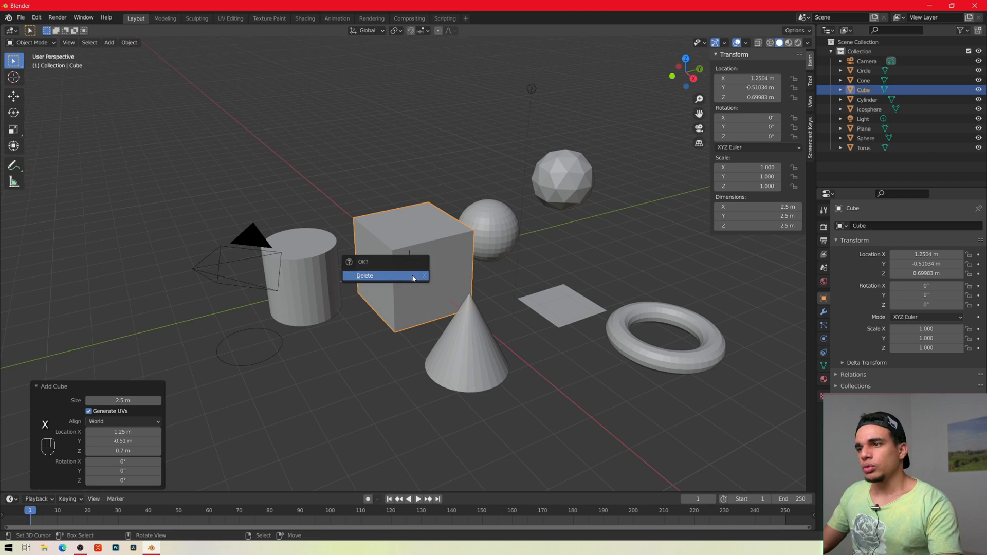
pyautogui.click(412, 278)
pyautogui.press('a')
pyautogui.press('x')
pyautogui.click(412, 278)
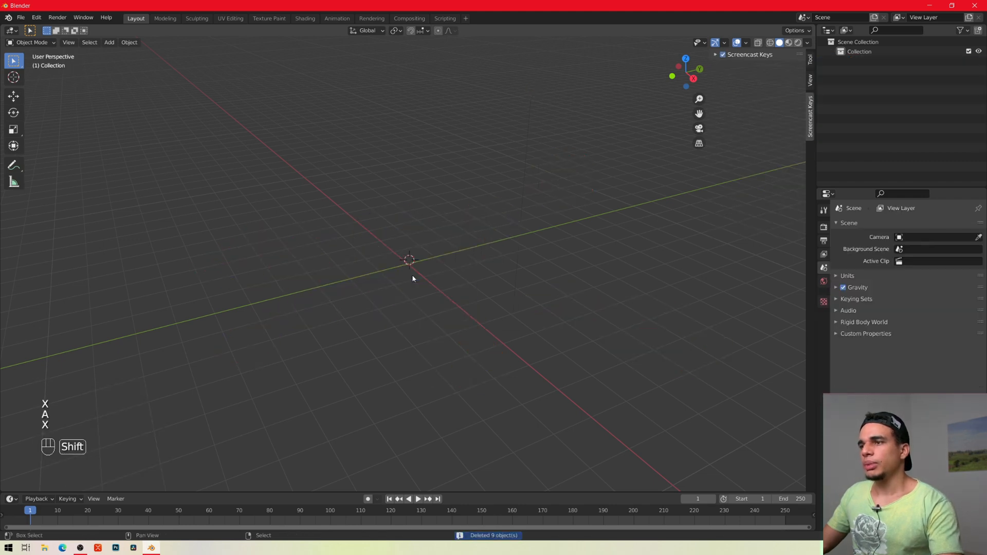
# Add a plane mesh at the 3D cursor and delete it.
pyautogui.hotkey('shift', 'a')
pyautogui.moveTo(413, 278)
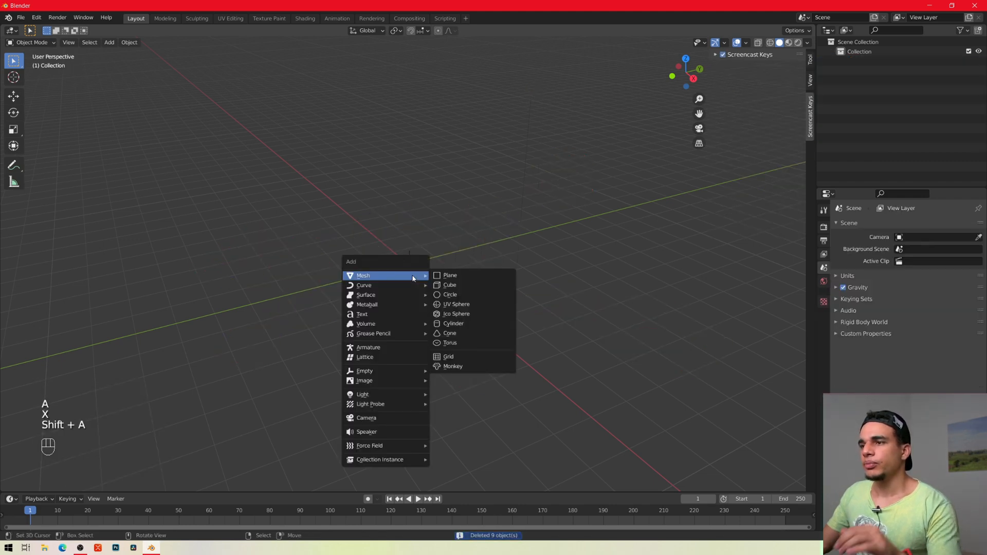
pyautogui.click(448, 275)
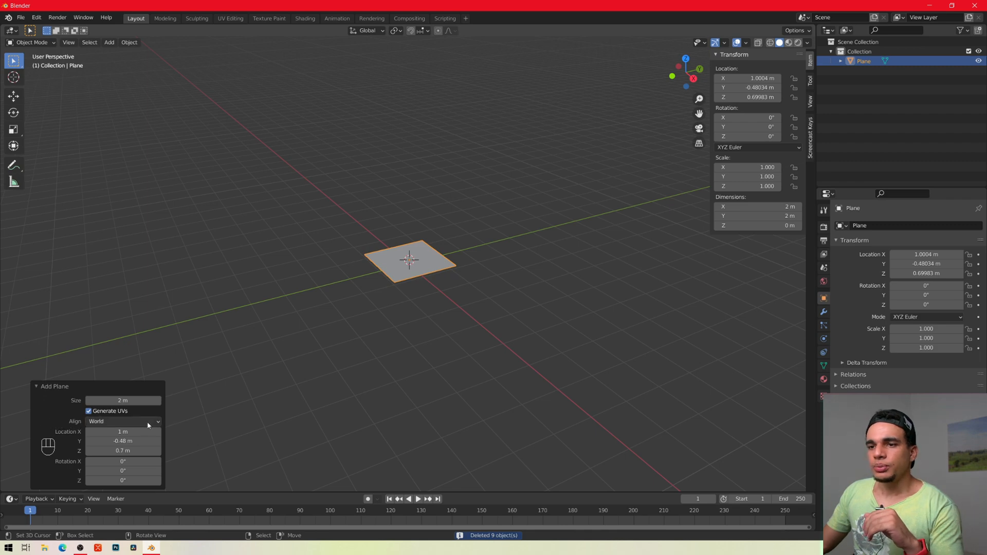
pyautogui.press('x')
pyautogui.click(416, 259)
# Add a circle mesh at the 3D cursor and set its vertex count to 33.
pyautogui.hotkey('shift', 'a')
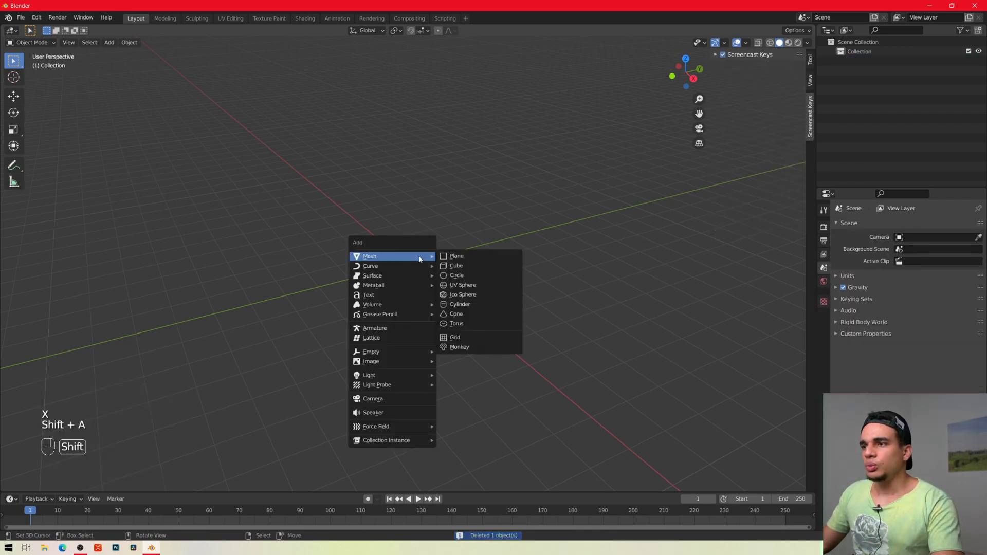
pyautogui.click(459, 275)
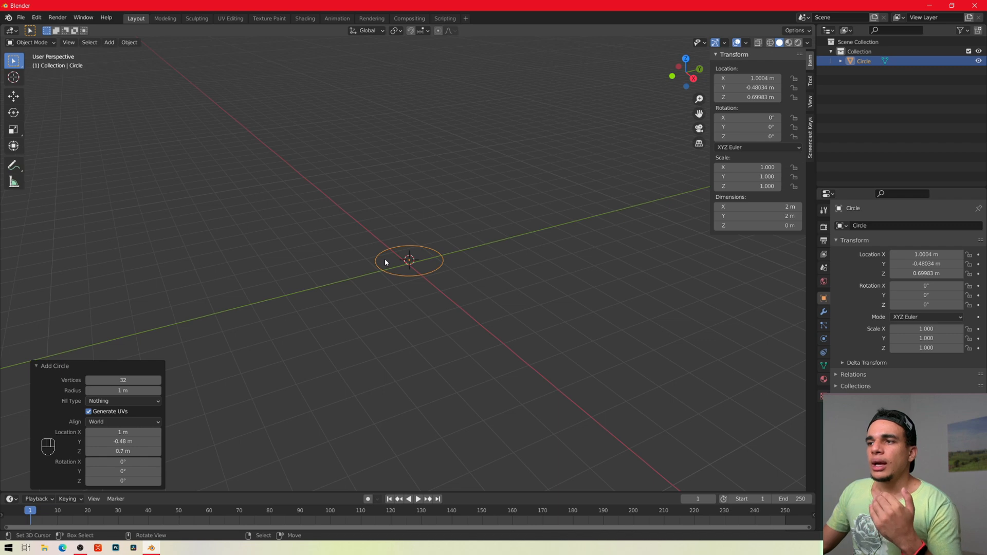
pyautogui.moveTo(123, 379)
pyautogui.mouseDown()
pyautogui.moveTo(134, 381)
pyautogui.moveTo(122, 380)
pyautogui.mouseUp()
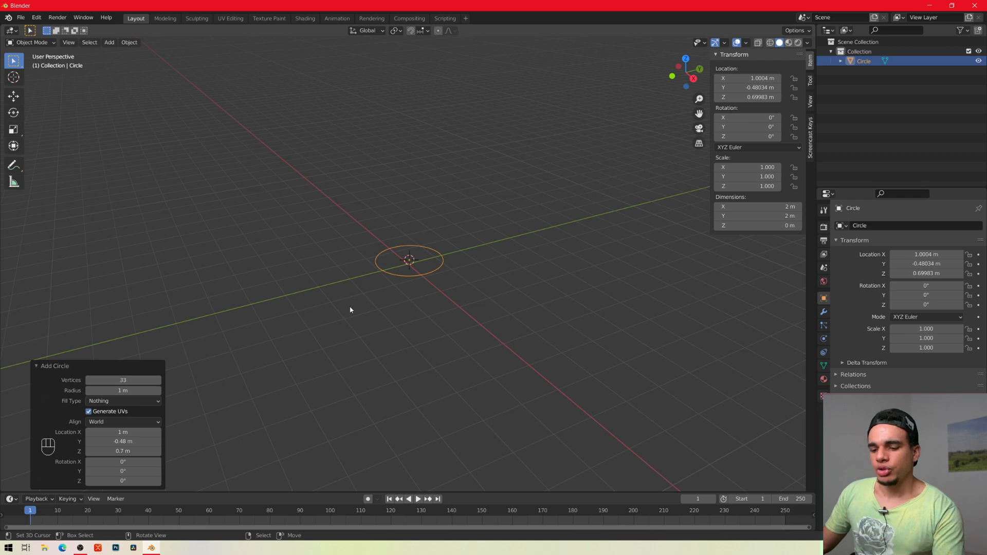
# Display the viewport in wireframe and set the new circle's vertex count to 55.
pyautogui.press('z')
pyautogui.moveTo(404, 277); pyautogui.dragTo(414, 297, button='middle')
pyautogui.scroll(-3, 413, 296)
pyautogui.scroll(8, 414, 297)
pyautogui.scroll(2, 413, 299)
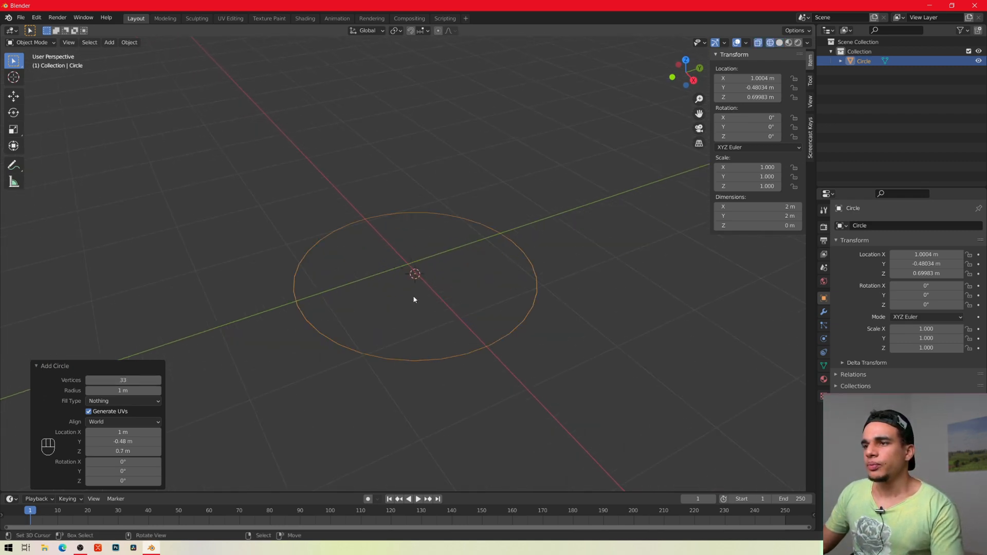
pyautogui.moveTo(124, 380)
pyautogui.mouseDown()
pyautogui.moveTo(103, 380)
pyautogui.moveTo(123, 379)
pyautogui.mouseUp()
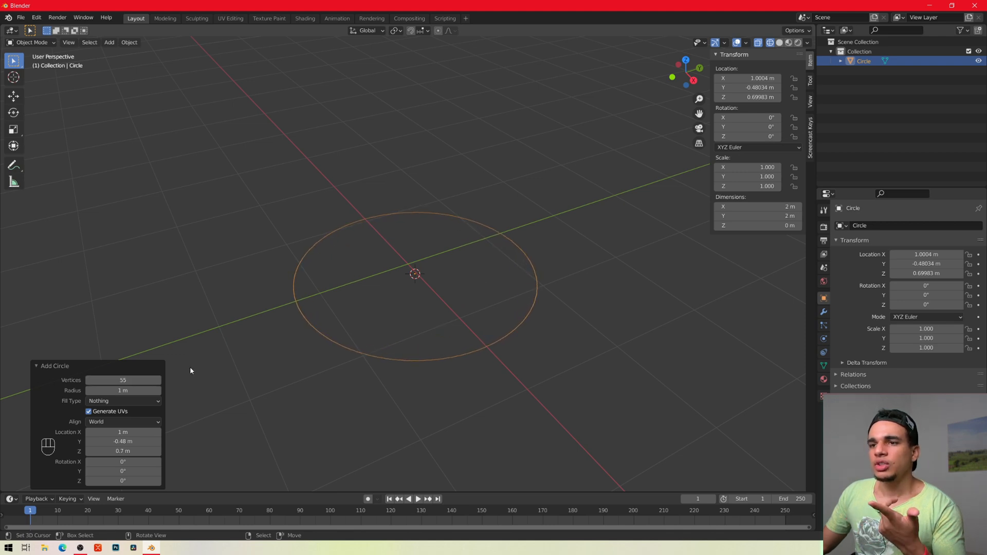
# Delete the circle and add a cylinder mesh at the 3D cursor.
pyautogui.press('x')
pyautogui.click(464, 322)
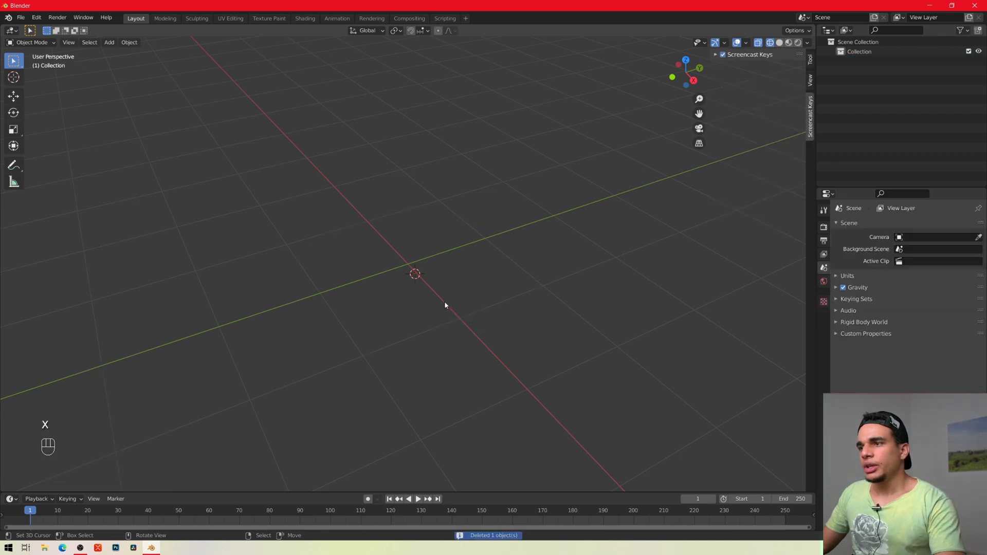
pyautogui.hotkey('shift', 'a')
pyautogui.moveTo(436, 285)
pyautogui.click(462, 333)
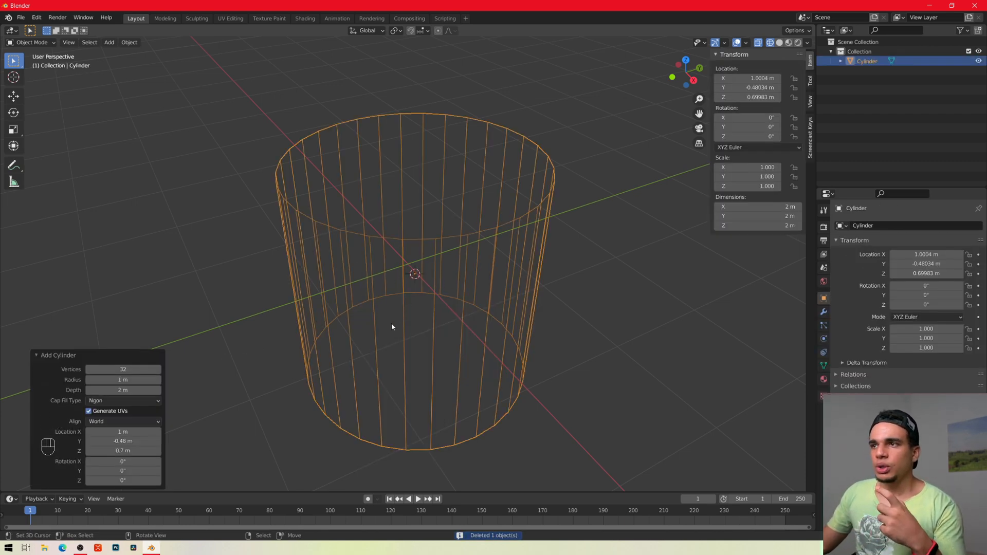
# Try several vertex counts on the cylinder, including 25 and 32, and settle on 36.
pyautogui.moveTo(116, 368); pyautogui.dragTo(127, 367)
pyautogui.click(127, 368)
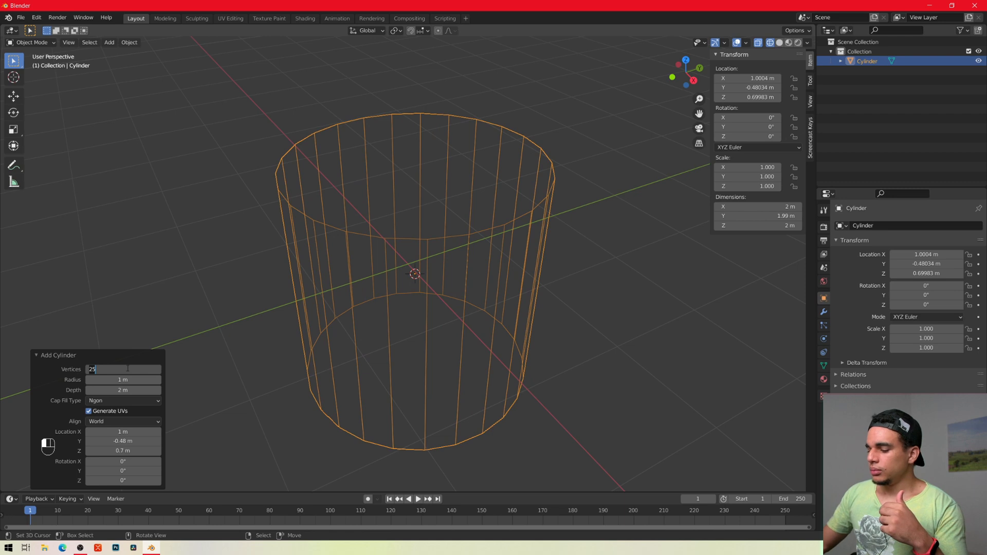
pyautogui.write('32')
pyautogui.press('Return')
pyautogui.moveTo(127, 368); pyautogui.dragTo(130, 368)
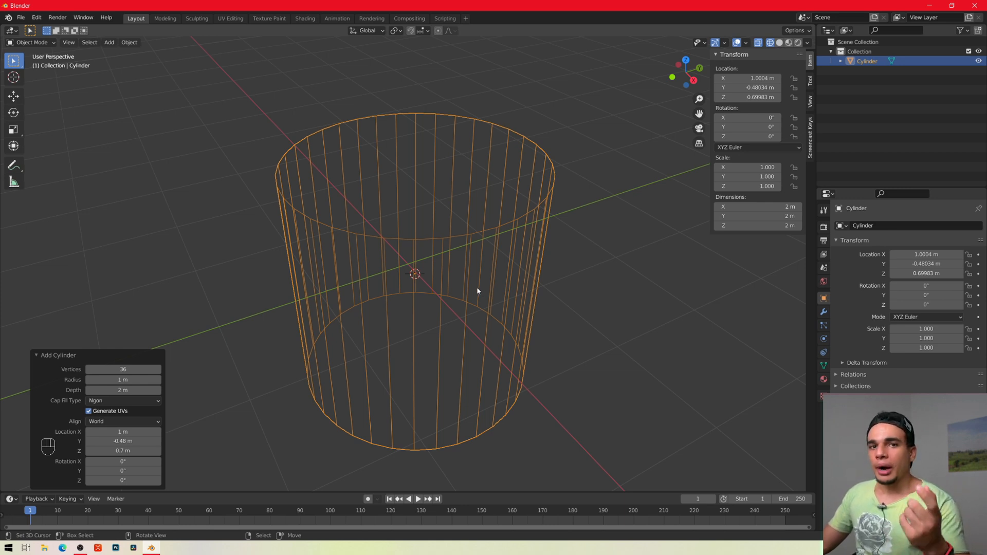
# Place the 3D cursor beside the cylinder and move the cylinder by about X -0.28 m, Y 0.03 m and Z 0.36 m.
pyautogui.moveTo(485, 299); pyautogui.dragTo(487, 301, button='middle')
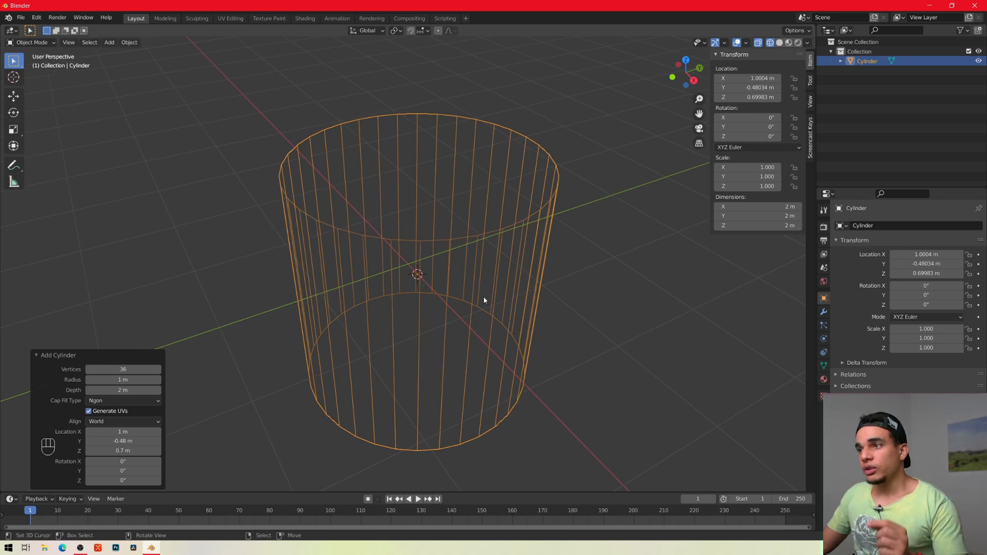
pyautogui.keyDown('shift'); pyautogui.rightClick(603, 248); pyautogui.keyUp('shift')
pyautogui.rightClick(581, 296)
pyautogui.rightClick(468, 242)
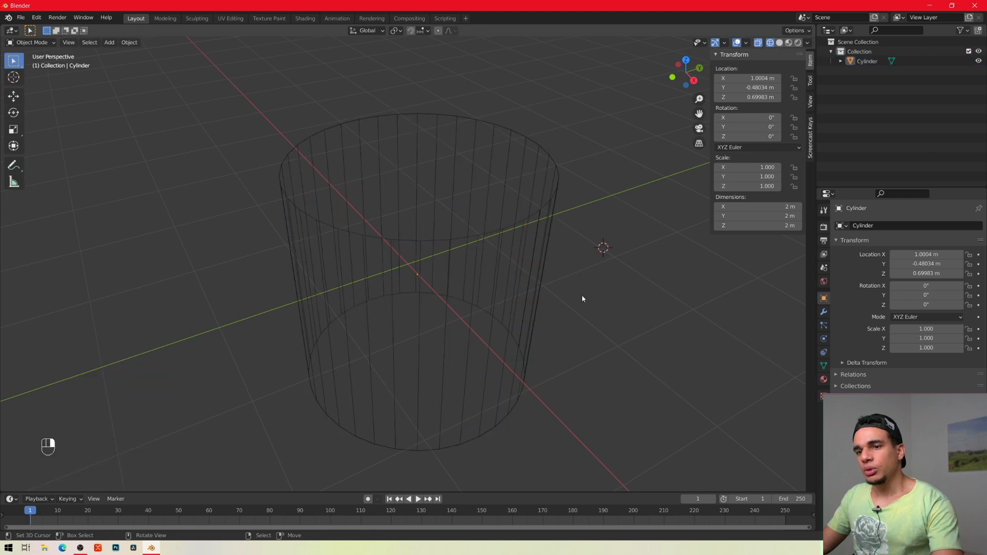
pyautogui.press('g')
pyautogui.click(491, 271)
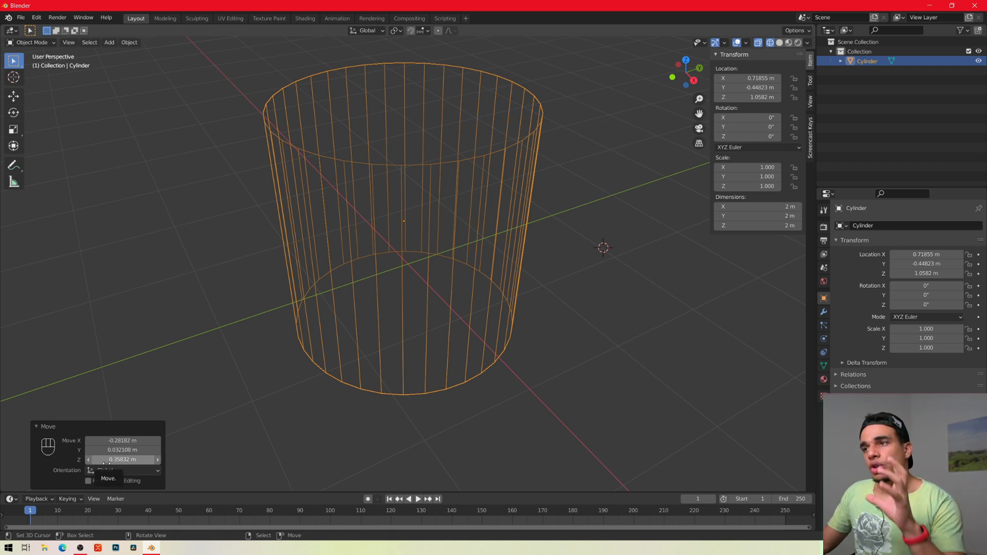
# Delete the cylinder and add a UV sphere mesh at the 3D cursor.
pyautogui.press('x')
pyautogui.click(337, 310)
pyautogui.hotkey('shift', 'a')
pyautogui.moveTo(337, 310)
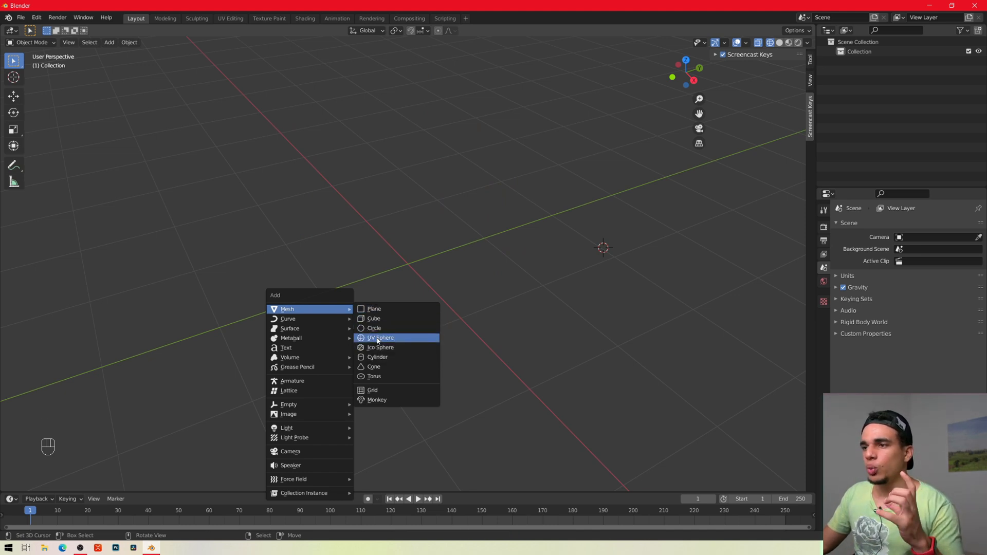
pyautogui.click(377, 339)
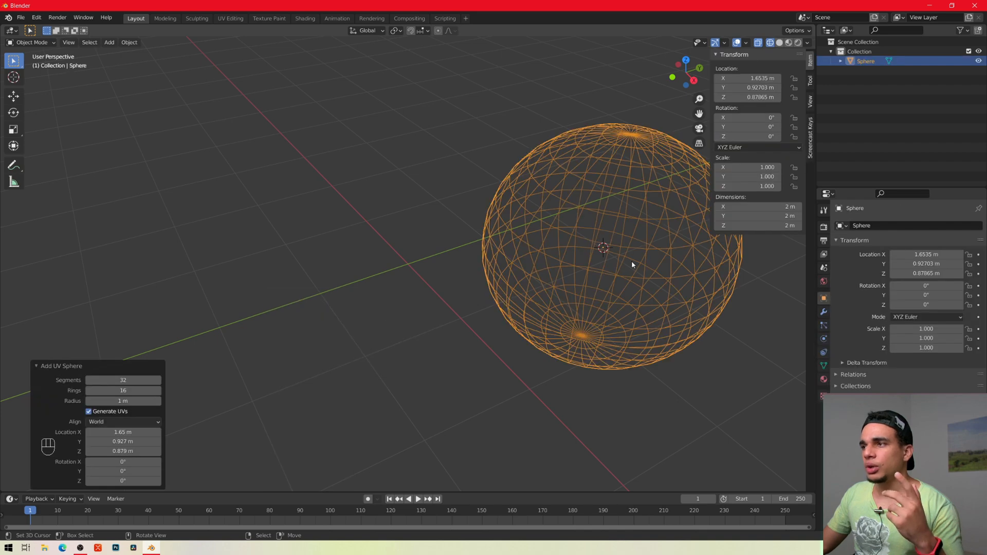
# Adjust the UV sphere's resolution, setting both its segments and its rings to 36.
pyautogui.moveTo(115, 380)
pyautogui.mouseDown()
pyautogui.moveTo(105, 380)
pyautogui.moveTo(117, 391)
pyautogui.mouseUp()
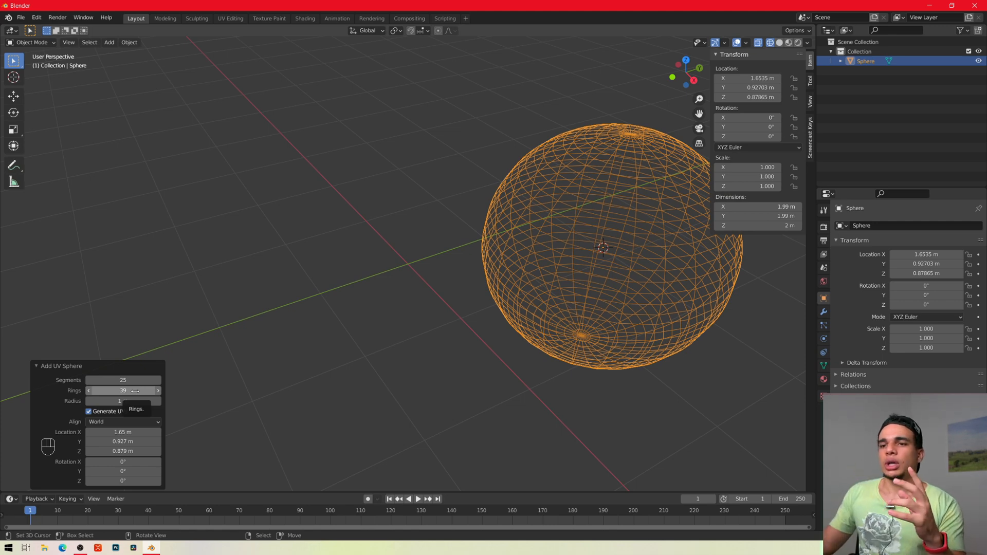
pyautogui.moveTo(130, 381); pyautogui.dragTo(129, 391)
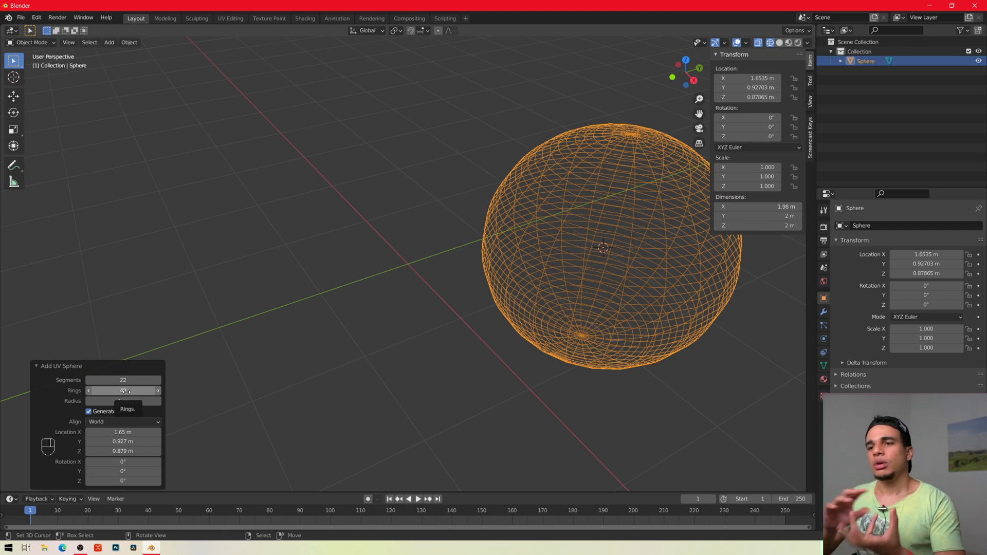
pyautogui.click(127, 381)
pyautogui.write('36')
pyautogui.press('Tab')
pyautogui.write('36')
pyautogui.press('Return')
# Display the sphere in solid shading and reposition the 3D cursor on it.
pyautogui.press('a')
pyautogui.press('z')
pyautogui.click(599, 235)
pyautogui.moveTo(609, 229)
pyautogui.keyDown('shift'); pyautogui.mouseDown(button='middle')
pyautogui.moveTo(524, 235)
pyautogui.moveTo(488, 251)
pyautogui.mouseUp(button='middle'); pyautogui.keyUp('shift')
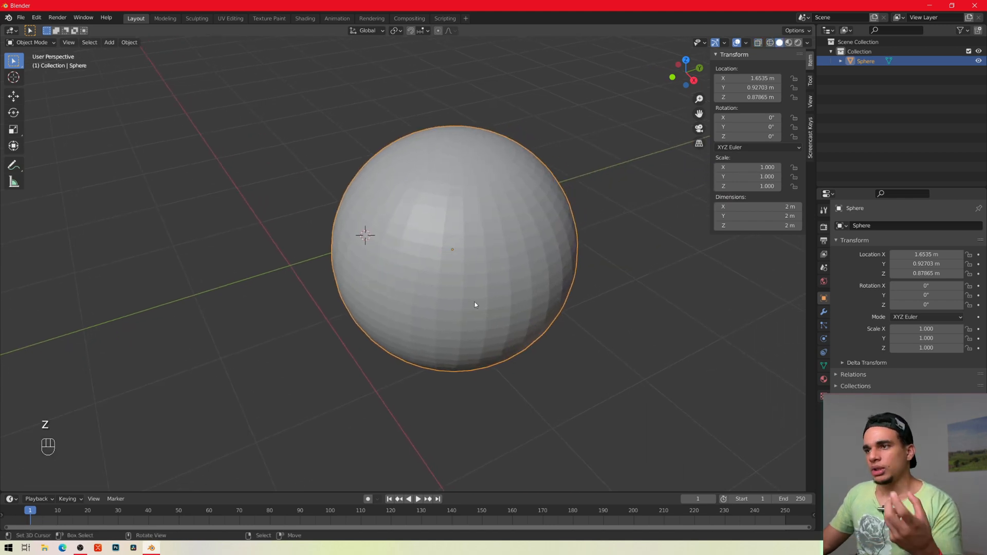
# Move the sphere freely by about X -0.56 m, Y -0.69 m and Z 0.12 m.
pyautogui.moveTo(474, 304); pyautogui.dragTo(480, 301, button='middle')
pyautogui.press('g')
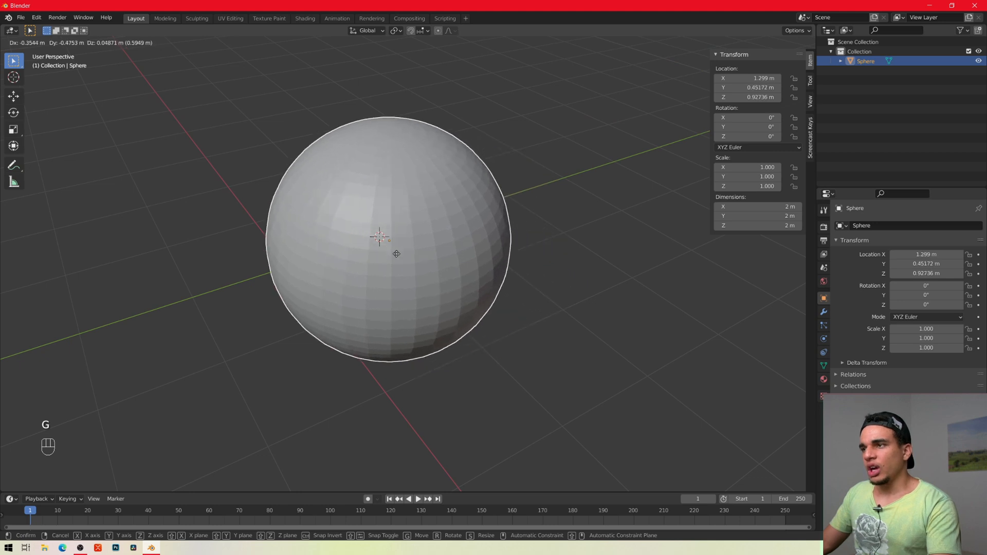
pyautogui.click(362, 241)
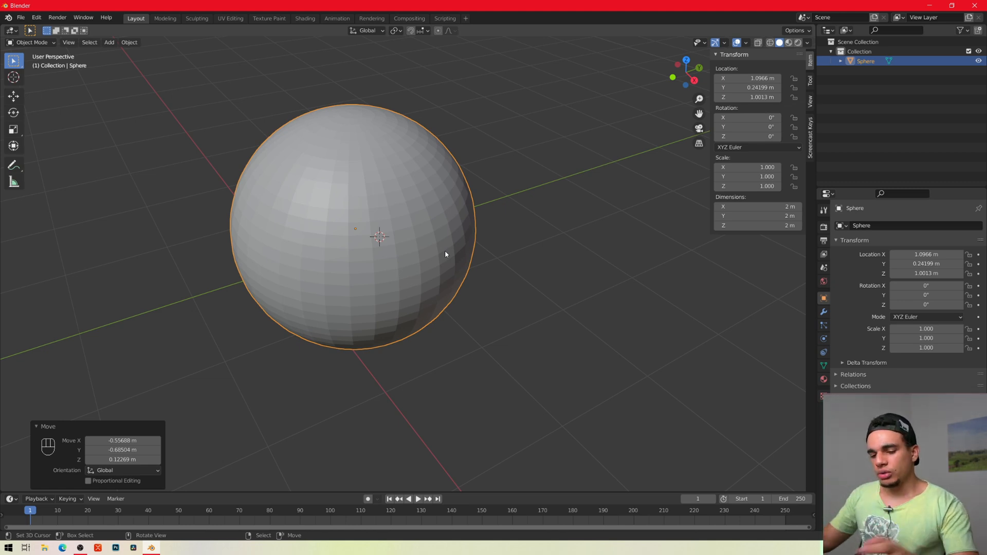
# Delete the sphere and add a new UV sphere at the 3D cursor with 26 segments and fewer rings.
pyautogui.press('x')
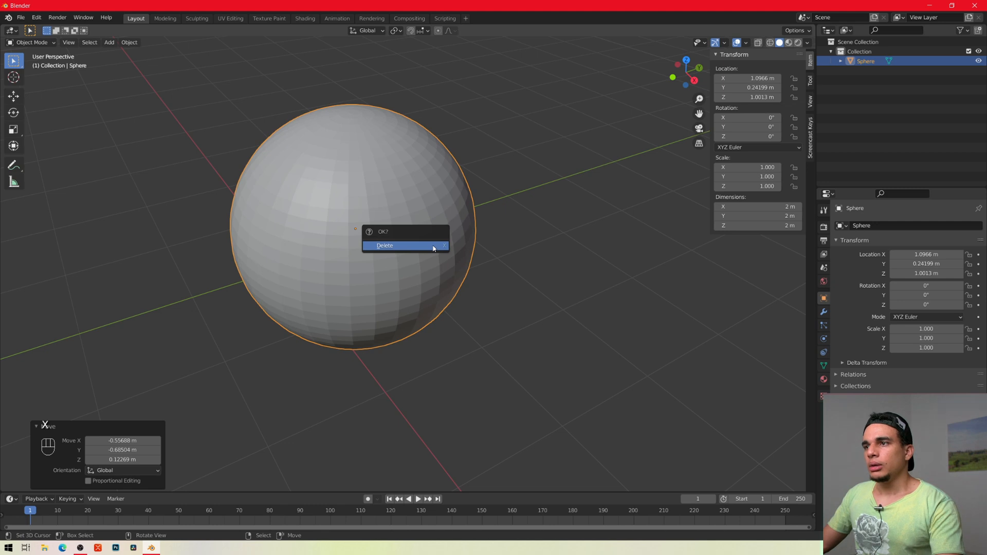
pyautogui.click(432, 246)
pyautogui.hotkey('shift', 'a')
pyautogui.moveTo(421, 244)
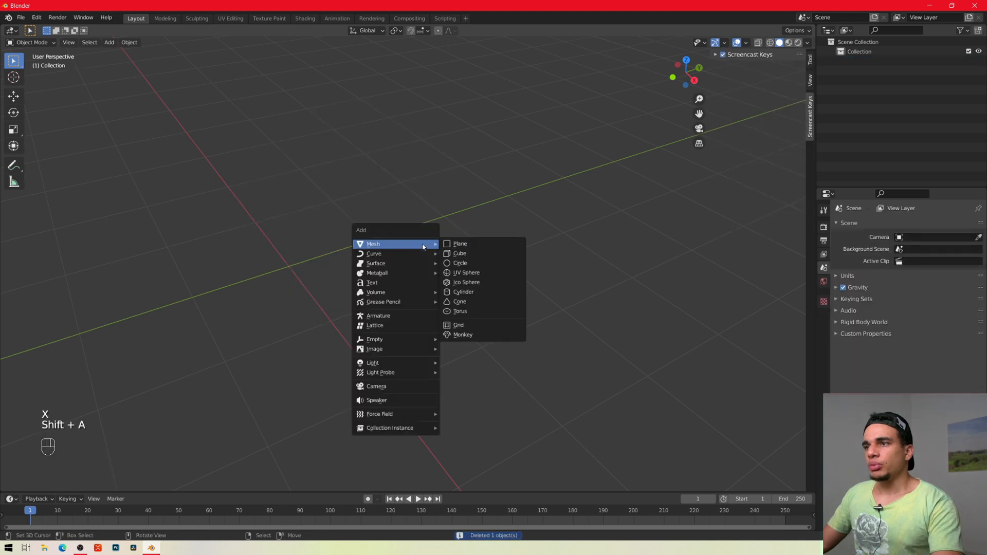
pyautogui.click(462, 275)
pyautogui.moveTo(125, 380); pyautogui.dragTo(112, 391)
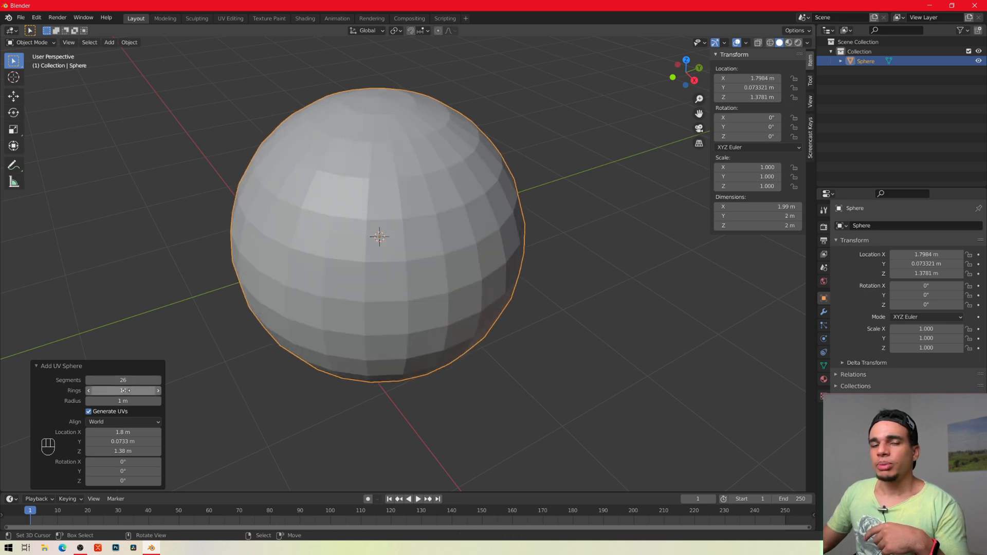
# Delete the UV sphere and add a cylinder mesh at the 3D cursor.
pyautogui.press('x')
pyautogui.click(488, 274)
pyautogui.hotkey('shift', 'a')
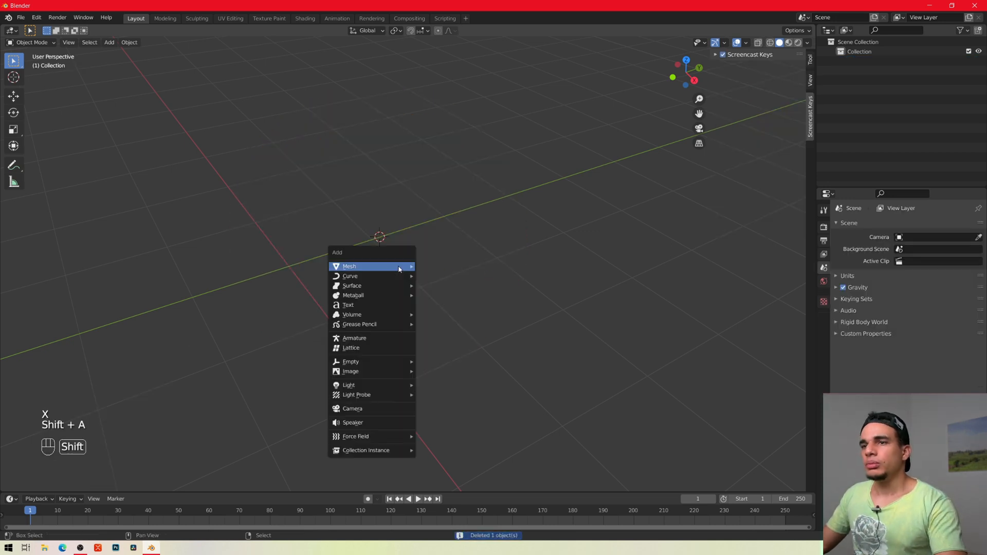
pyautogui.moveTo(391, 266)
pyautogui.click(440, 314)
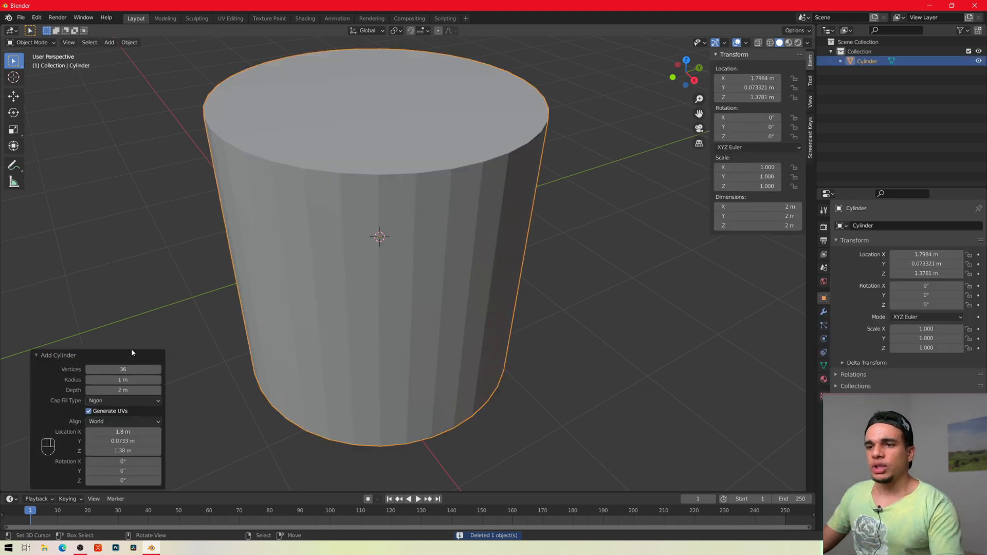
# Delete the cylinder and add a cone mesh at the 3D cursor.
pyautogui.press('x')
pyautogui.click(513, 152)
pyautogui.hotkey('shift', 'a')
pyautogui.moveTo(410, 173)
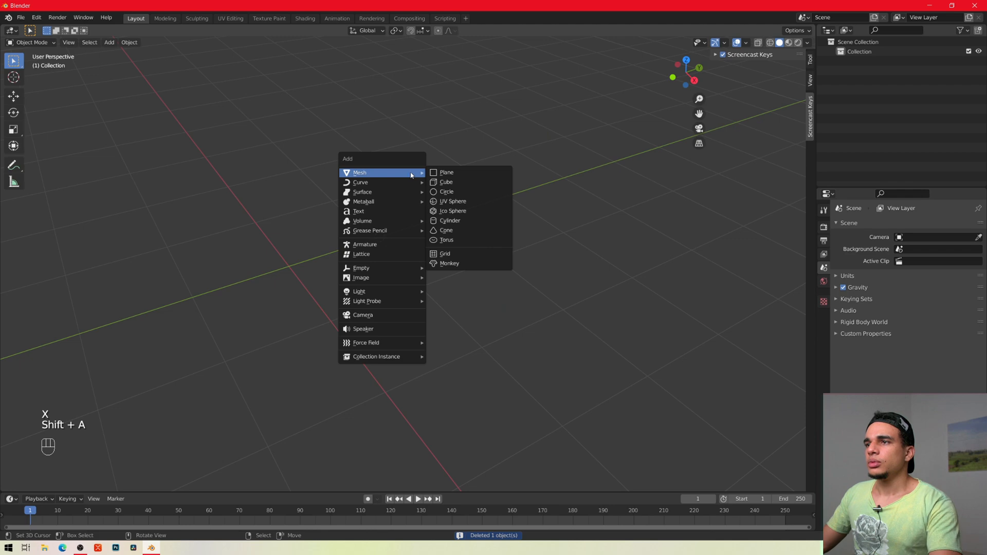
pyautogui.click(457, 232)
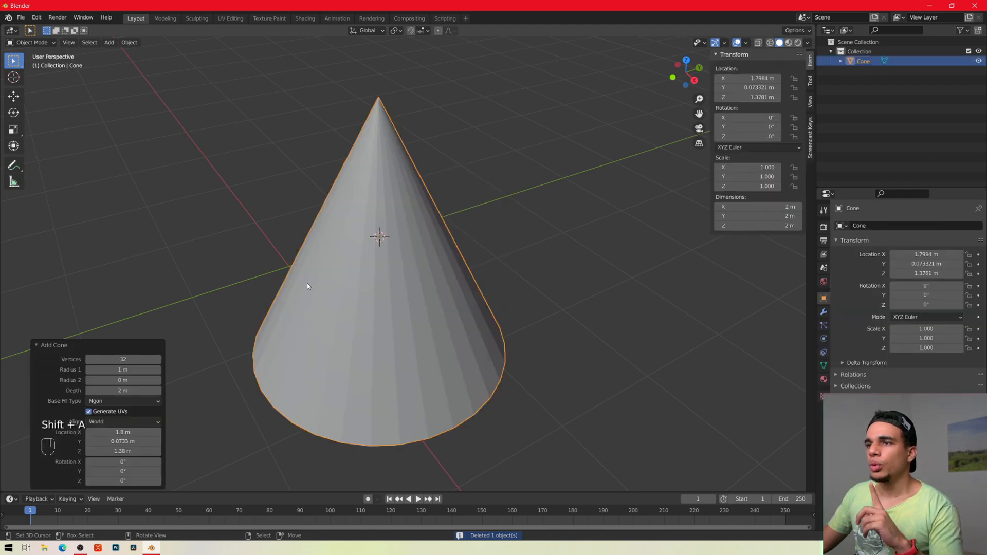
# Set the cone to 17 vertices with Radius 1 of 1.32 m and Radius 2 of 0.37 m.
pyautogui.moveTo(122, 360); pyautogui.dragTo(115, 380)
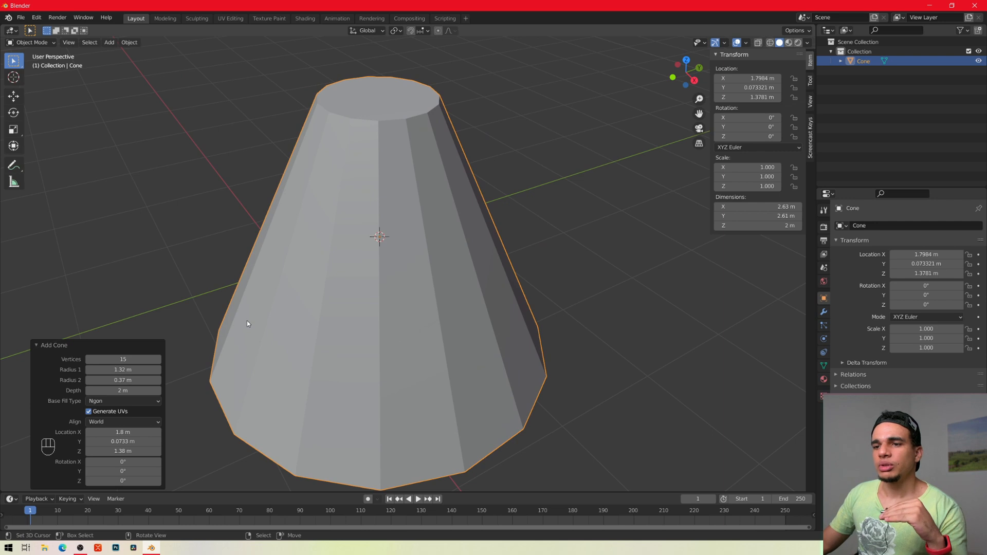
pyautogui.moveTo(128, 359)
pyautogui.mouseDown()
pyautogui.moveTo(111, 358)
pyautogui.moveTo(133, 359)
pyautogui.mouseUp()
pyautogui.click(129, 358)
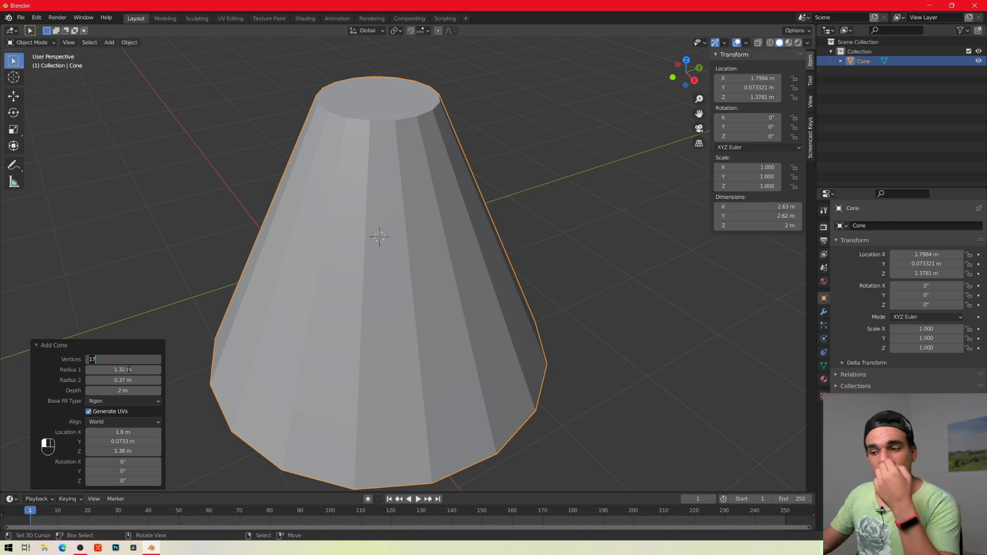
pyautogui.press('Return')
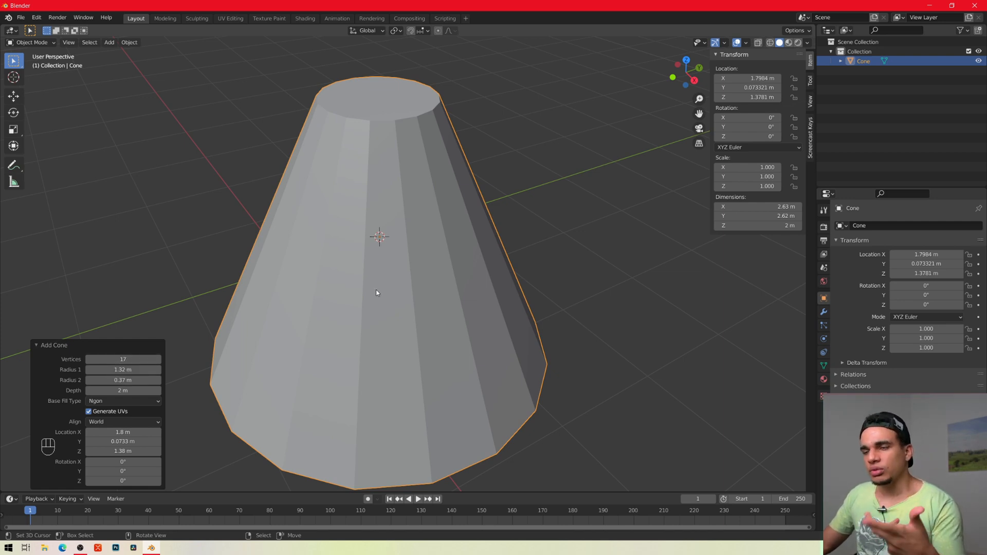
# Enter Edit Mode on the cone and scale its top face using face selection.
pyautogui.moveTo(405, 314)
pyautogui.mouseDown(button='middle')
pyautogui.moveTo(415, 320)
pyautogui.moveTo(406, 320)
pyautogui.mouseUp(button='middle')
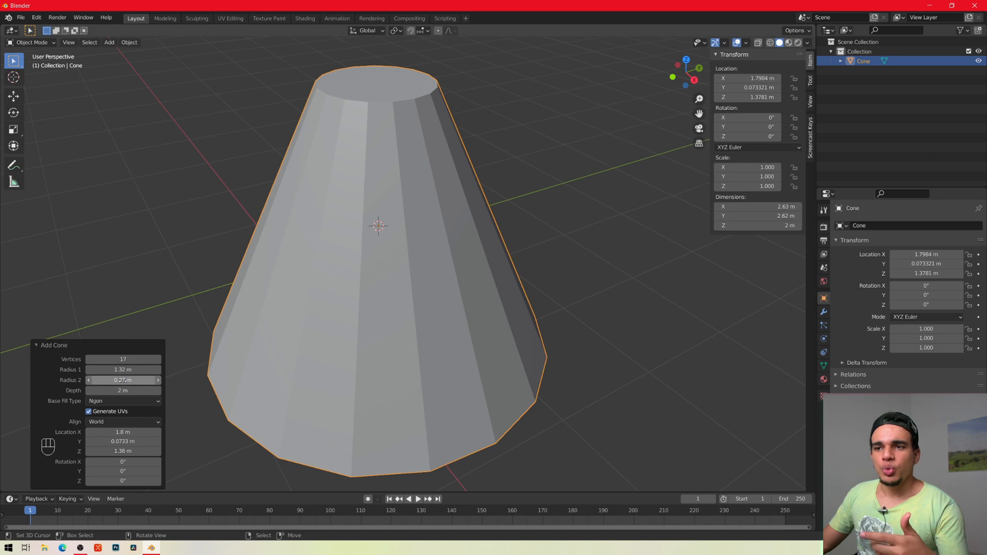
pyautogui.press('Tab')
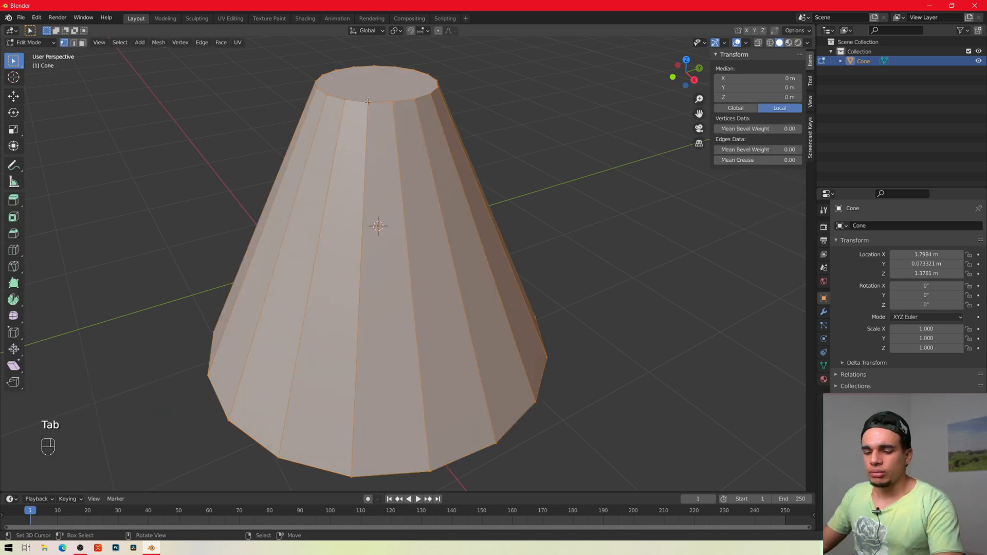
pyautogui.press('3')
pyautogui.click(399, 81)
pyautogui.press('s')
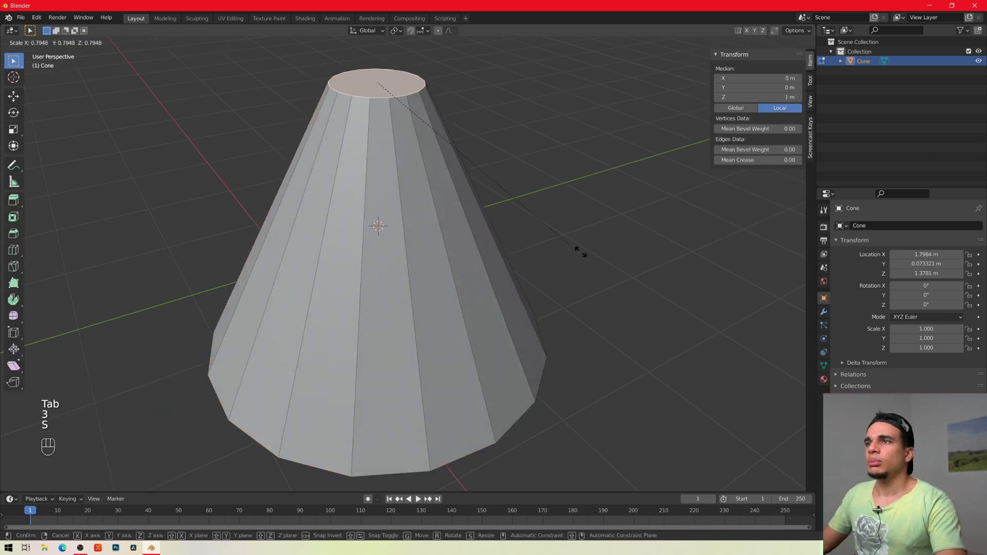
pyautogui.click(621, 271)
# Try scaling the cone's bottom face in Edit Mode.
pyautogui.moveTo(385, 317); pyautogui.dragTo(385, 234, button='middle')
pyautogui.rightClick(432, 206)
pyautogui.moveTo(437, 208); pyautogui.dragTo(534, 329, button='middle')
pyautogui.press('s')
pyautogui.rightClick(667, 322)
pyautogui.moveTo(149, 216); pyautogui.dragTo(216, 257, button='middle')
pyautogui.keyDown('shift'); pyautogui.moveTo(392, 280); pyautogui.dragTo(395, 245, button='middle'); pyautogui.keyUp('shift')
pyautogui.scroll(2, 386, 251)
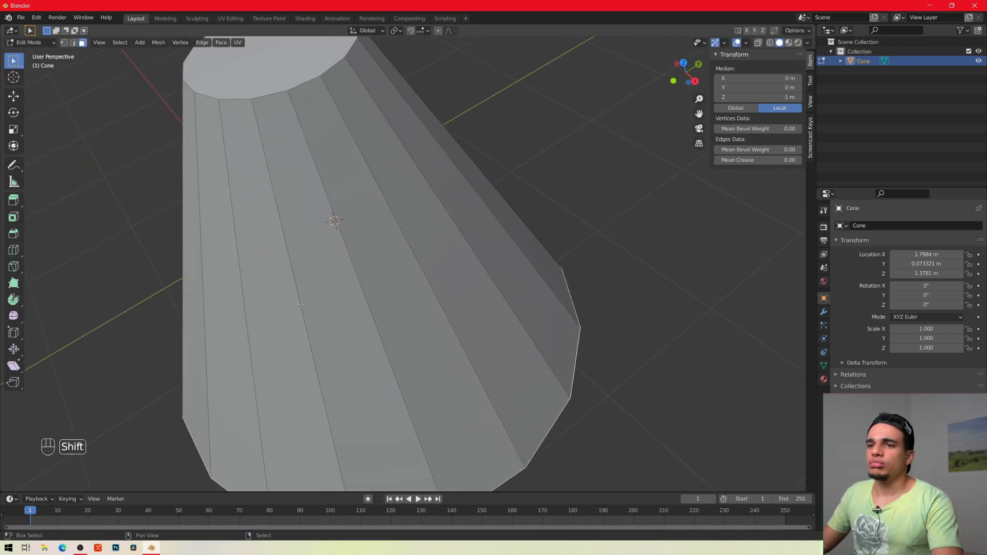
pyautogui.scroll(-2, 395, 246)
pyautogui.keyDown('shift'); pyautogui.moveTo(236, 303); pyautogui.dragTo(300, 293, button='middle'); pyautogui.keyUp('shift')
# Delete the whole cone in Object Mode and add a torus mesh at the 3D cursor.
pyautogui.press('Tab')
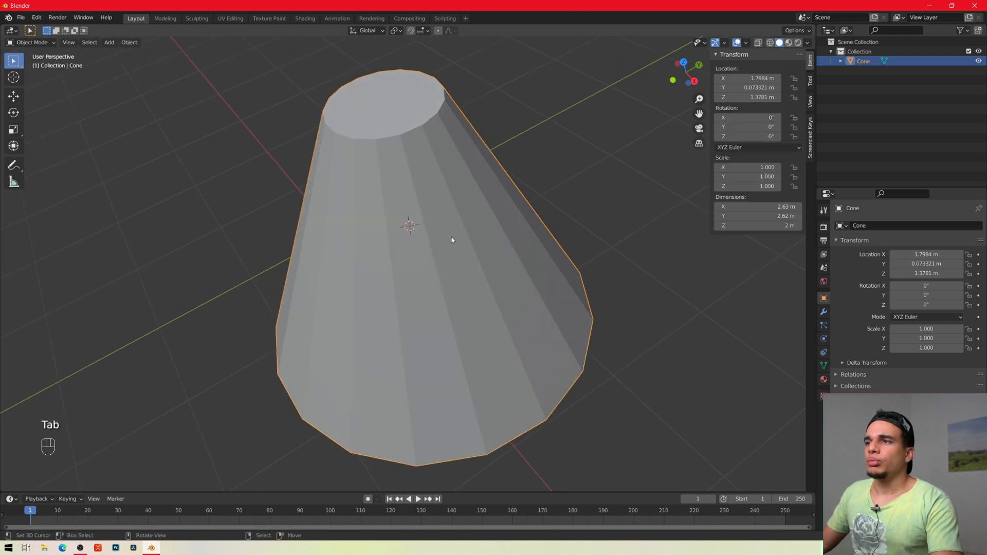
pyautogui.press('x')
pyautogui.click(451, 238)
pyautogui.hotkey('shift', 'a')
pyautogui.moveTo(409, 198)
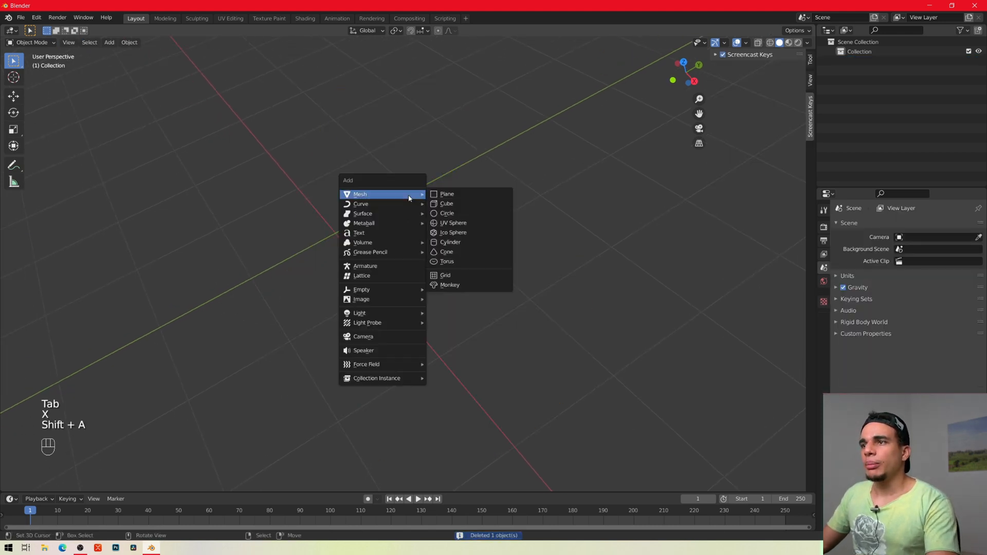
pyautogui.click(448, 263)
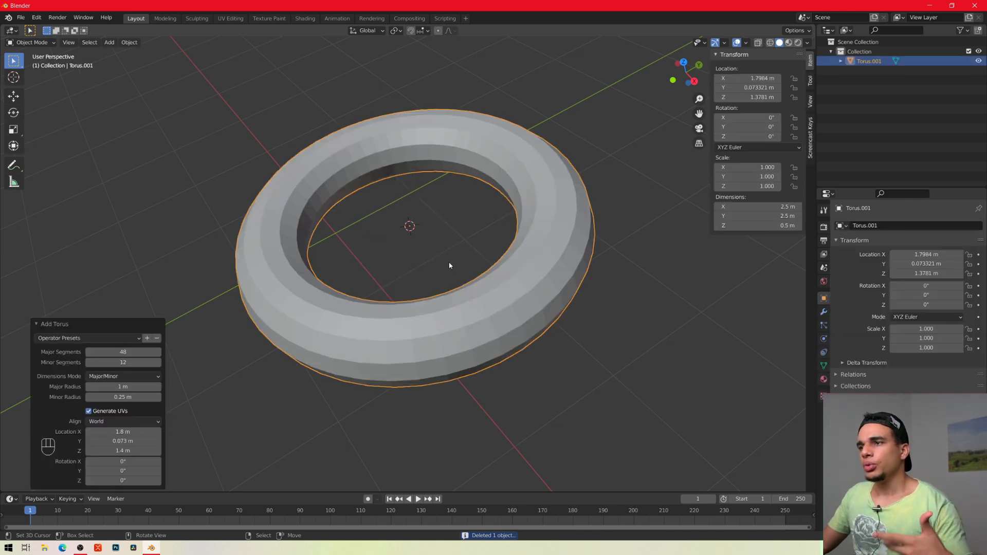
# Restore the torus's operator defaults and adjust its segment and radius settings.
pyautogui.keyDown('shift'); pyautogui.moveTo(385, 266); pyautogui.dragTo(288, 282, button='middle'); pyautogui.keyUp('shift')
pyautogui.keyDown('shift'); pyautogui.moveTo(572, 202); pyautogui.dragTo(552, 221, button='middle'); pyautogui.keyUp('shift')
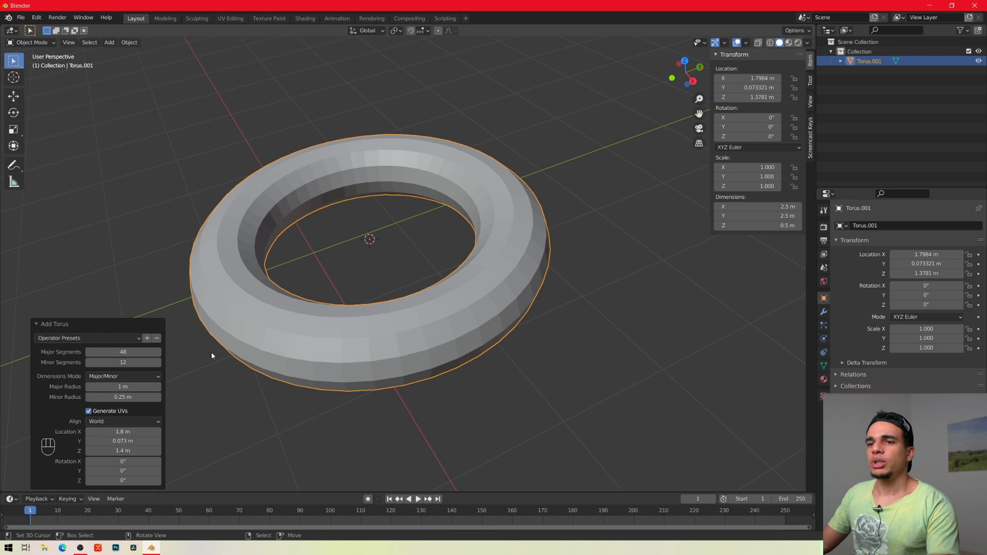
pyautogui.click(114, 338)
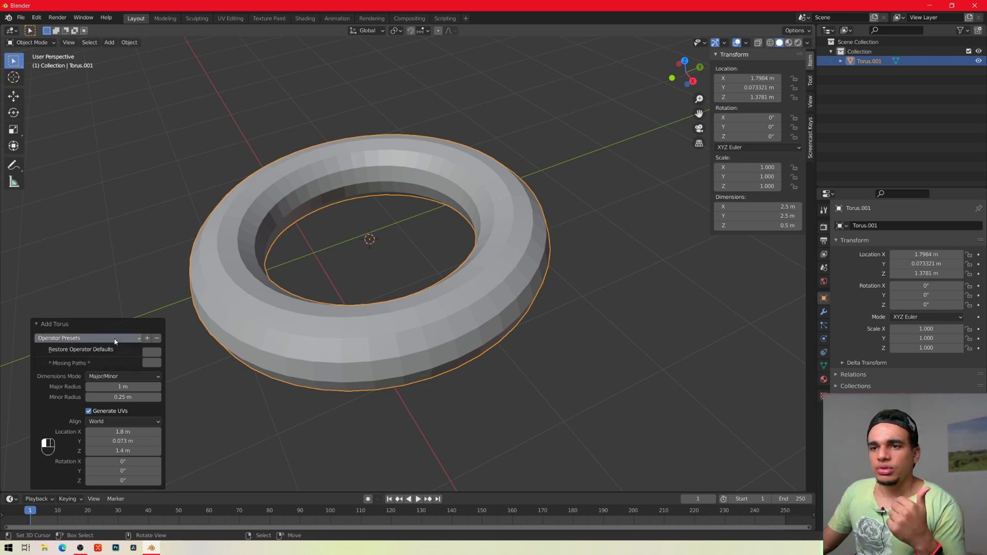
pyautogui.click(103, 349)
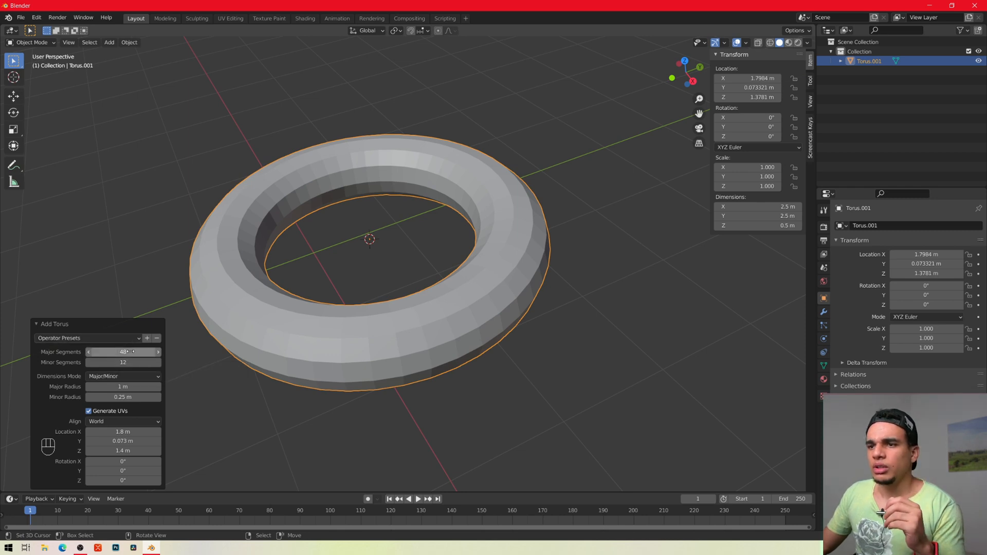
pyautogui.moveTo(130, 353); pyautogui.dragTo(122, 398)
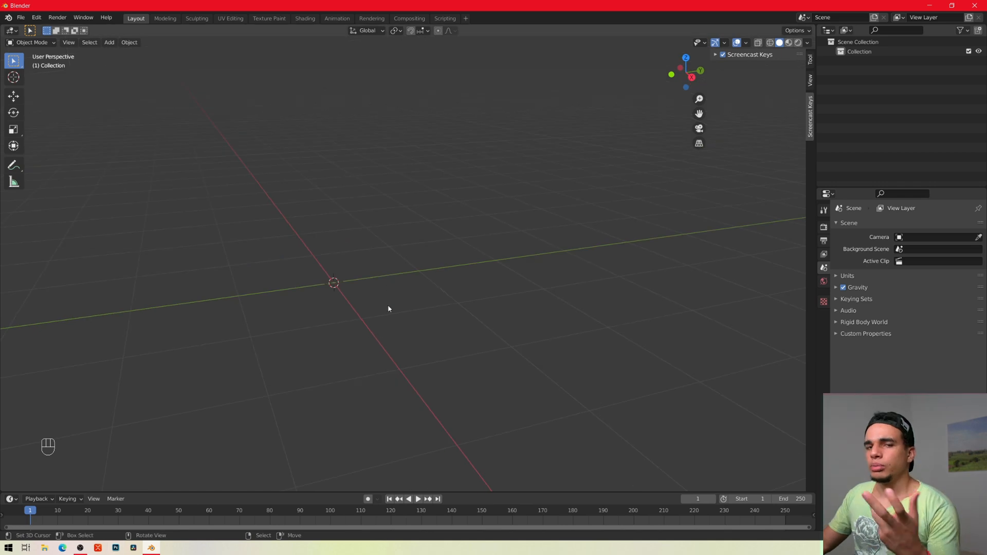
# Place the 3D cursor at several spots around the empty scene and return it to the world origin.
pyautogui.click(385, 241)
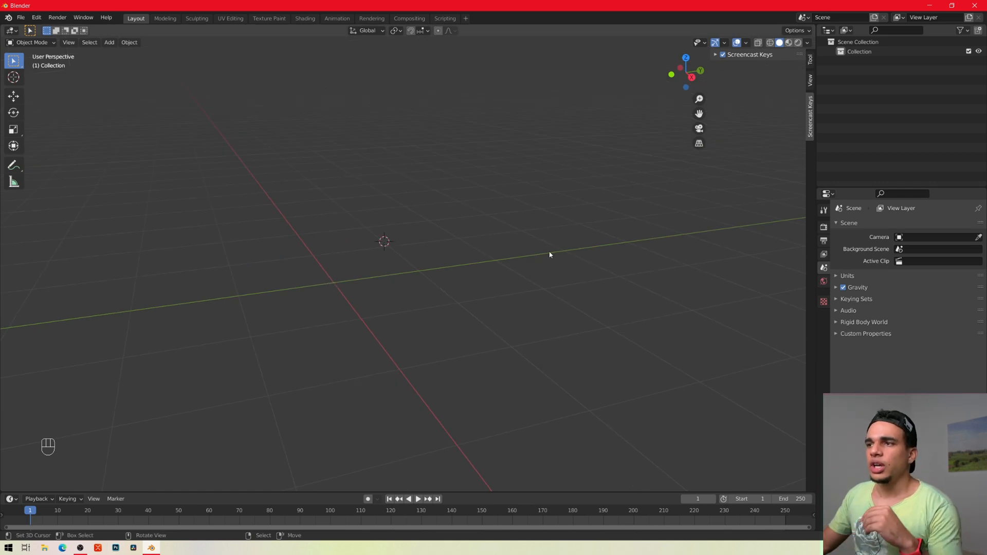
pyautogui.click(550, 330)
pyautogui.click(186, 212)
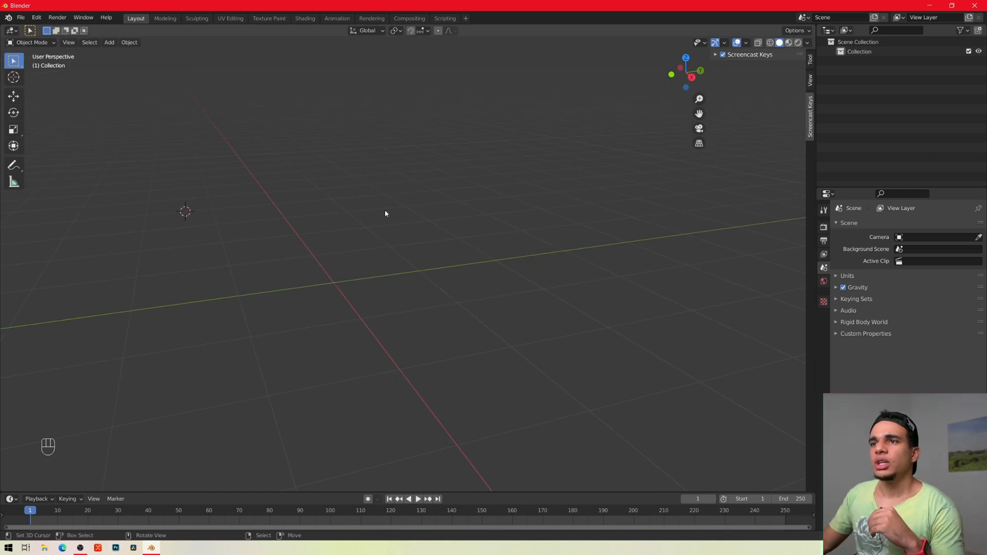
pyautogui.hotkey('shift', 'c')
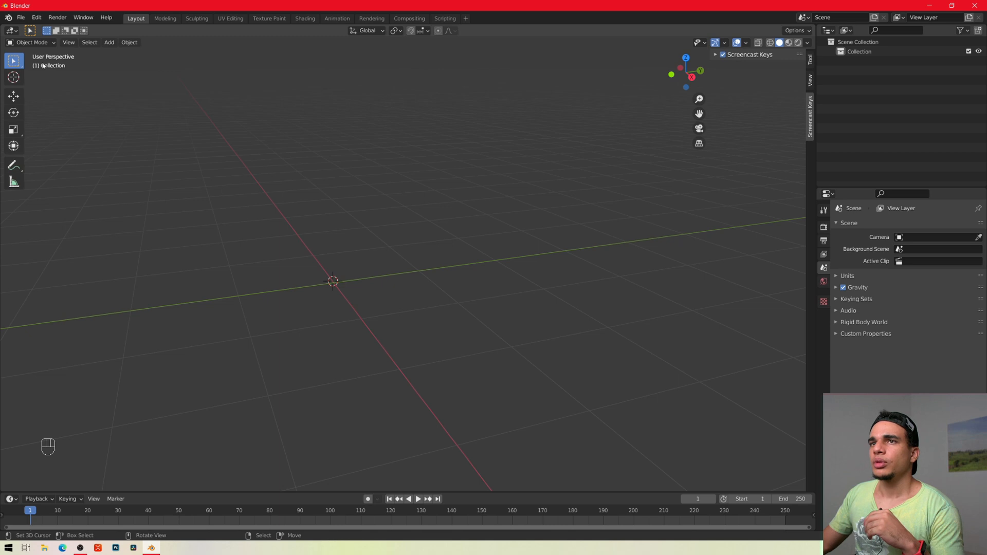
# Set the interface language to Brazilian Portuguese in the preferences and close them.
pyautogui.click(37, 17)
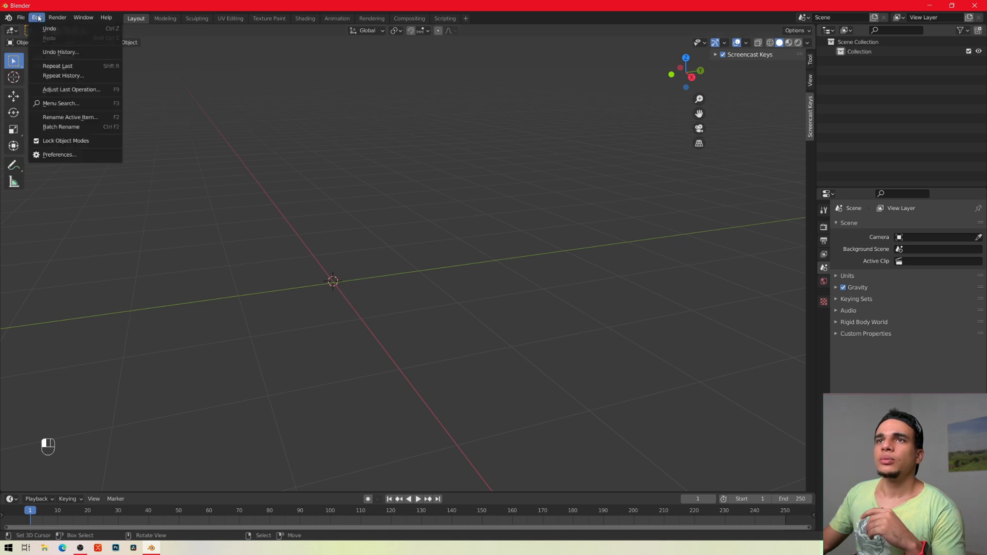
pyautogui.click(55, 153)
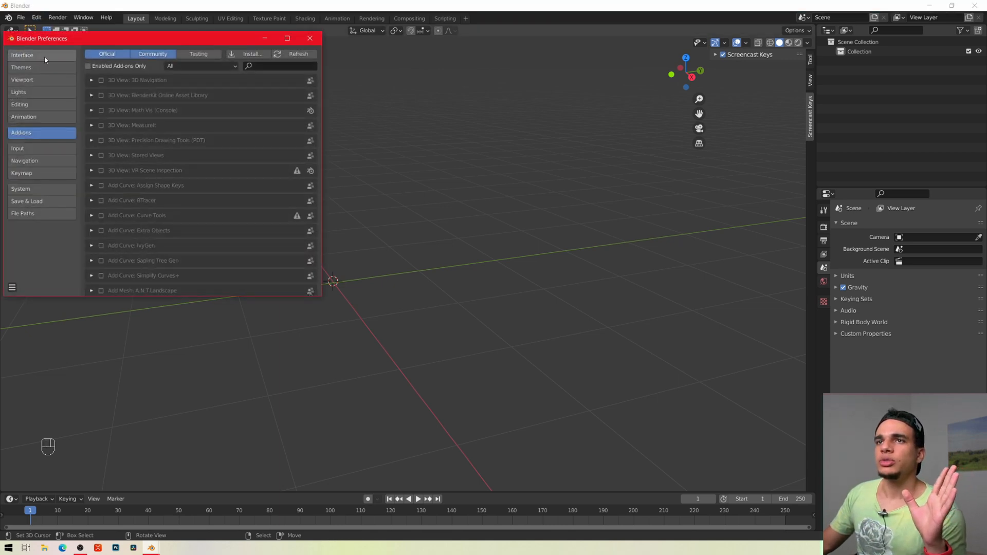
pyautogui.click(45, 55)
pyautogui.click(37, 67)
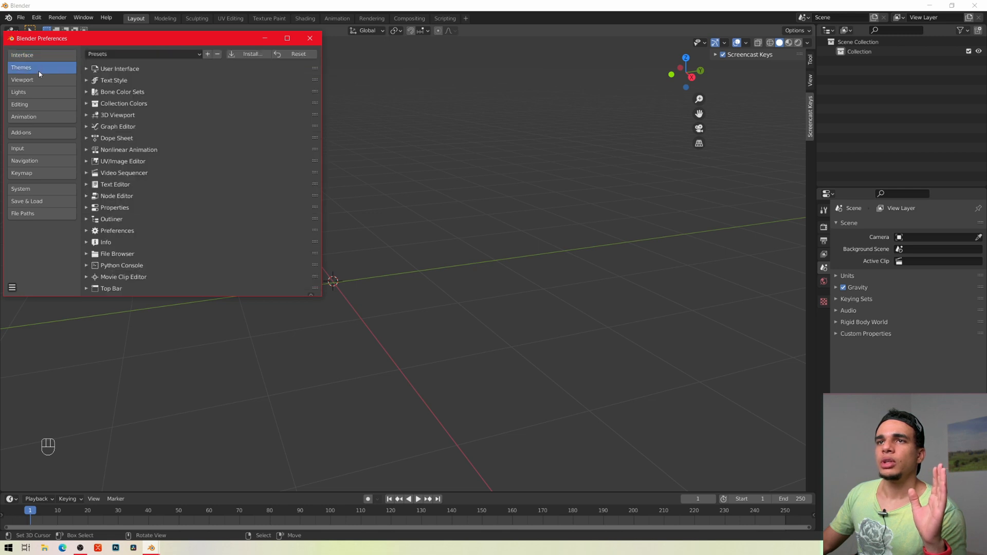
pyautogui.click(36, 79)
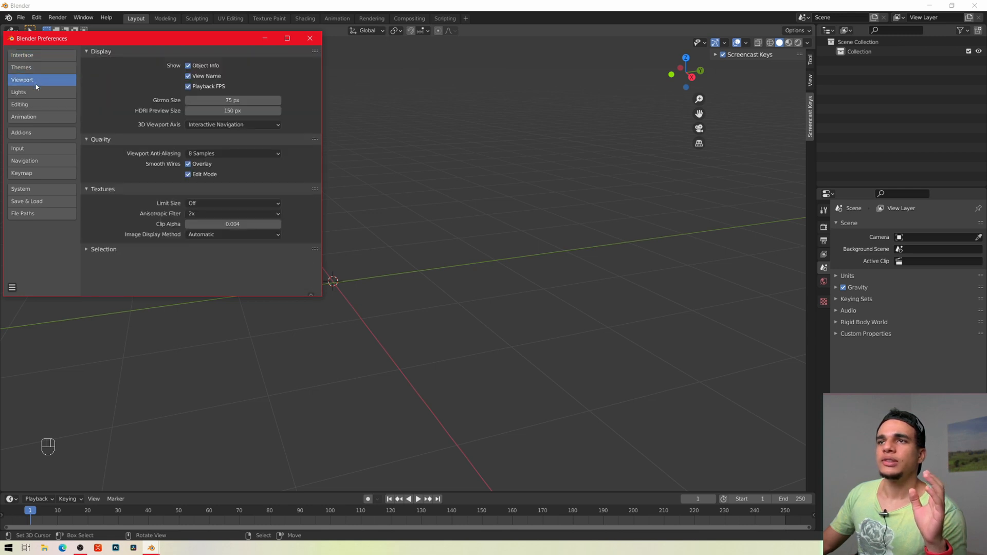
pyautogui.click(31, 55)
pyautogui.click(219, 251)
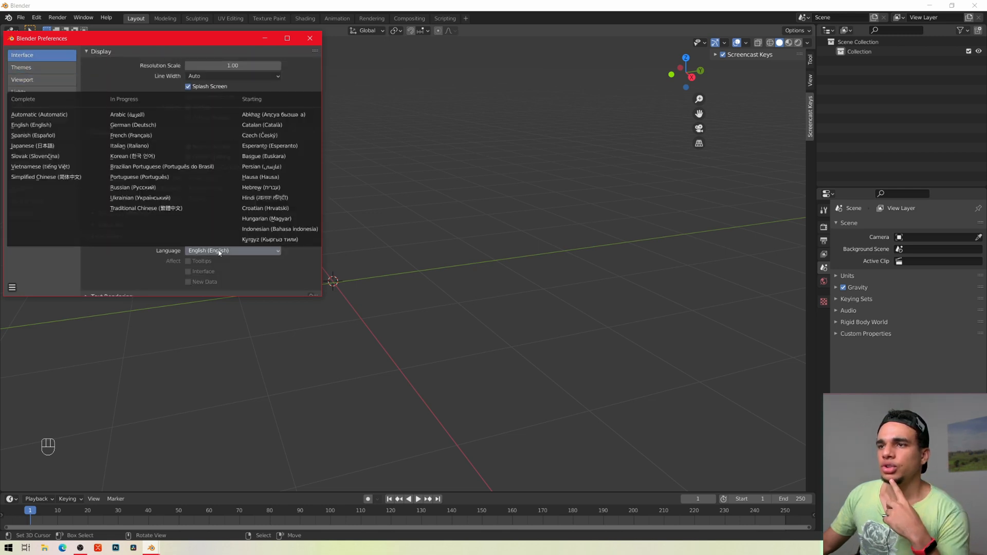
pyautogui.click(156, 167)
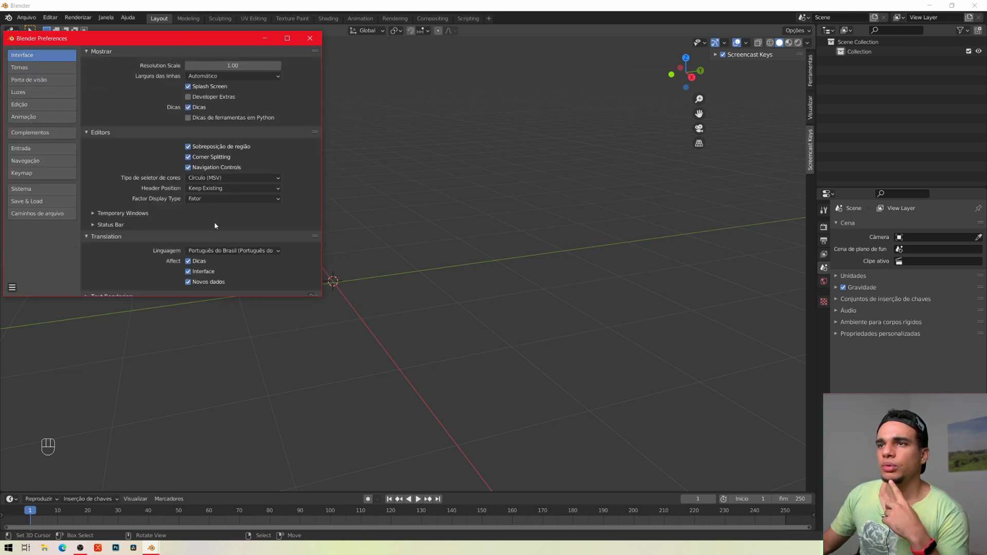
pyautogui.click(311, 39)
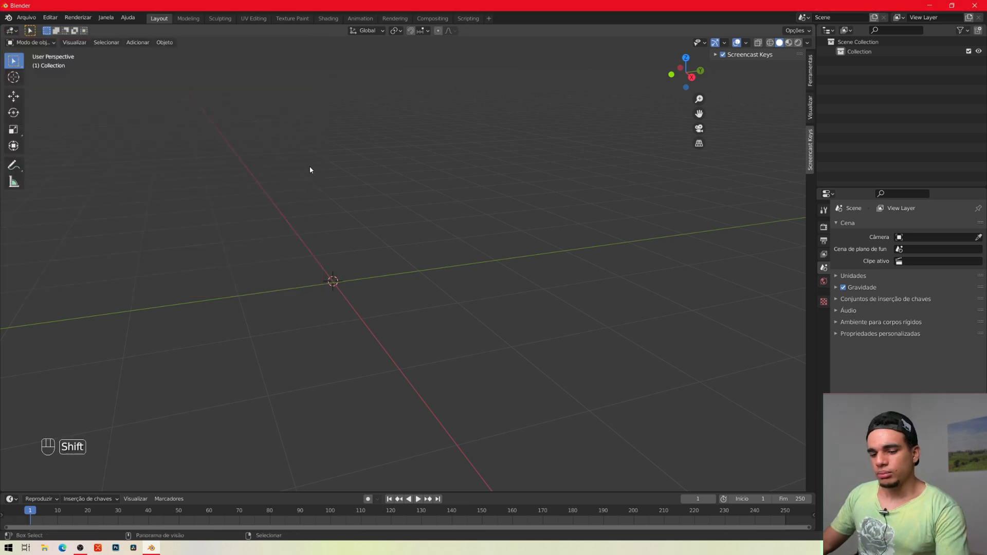
# Add a grid mesh at the 3D cursor.
pyautogui.hotkey('shift', 'a')
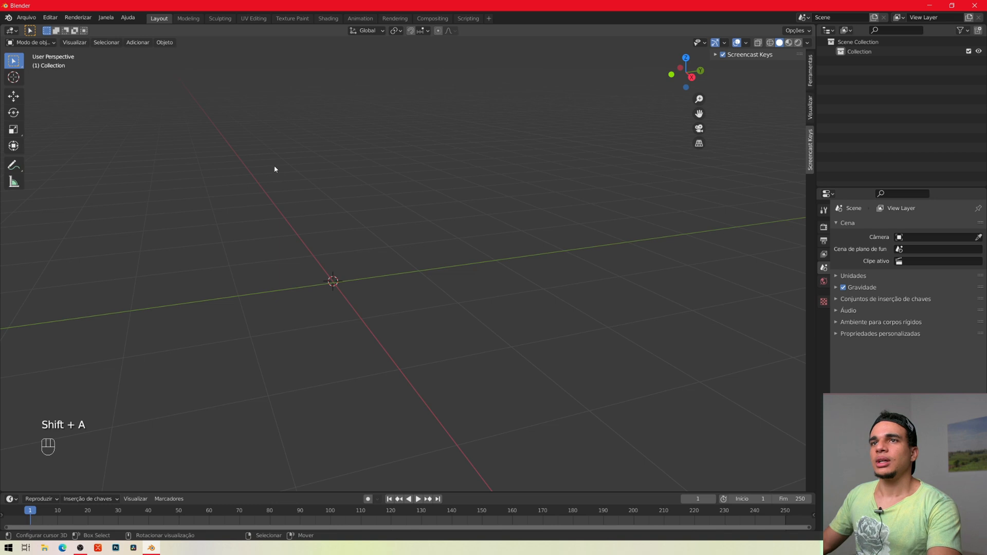
pyautogui.hotkey('shift', 'a')
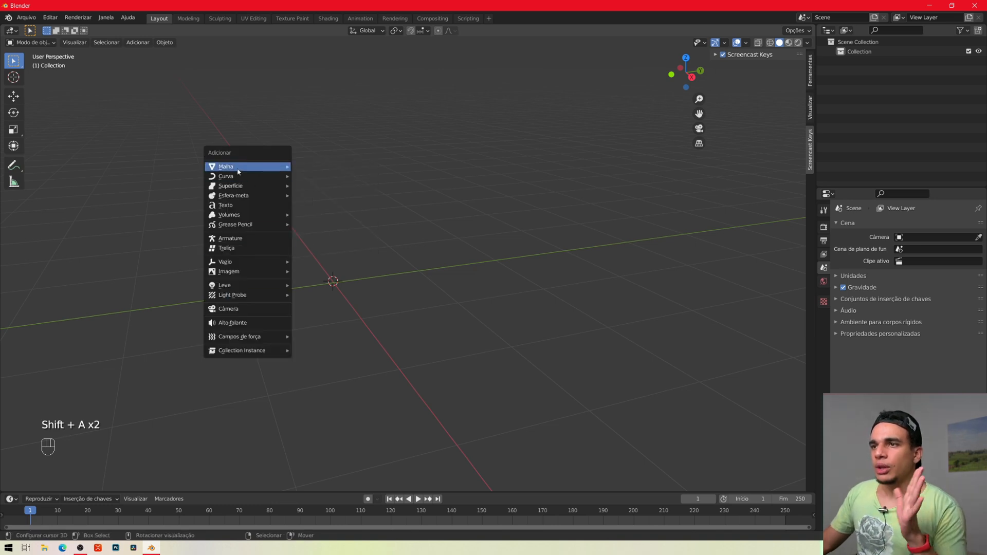
pyautogui.moveTo(238, 169)
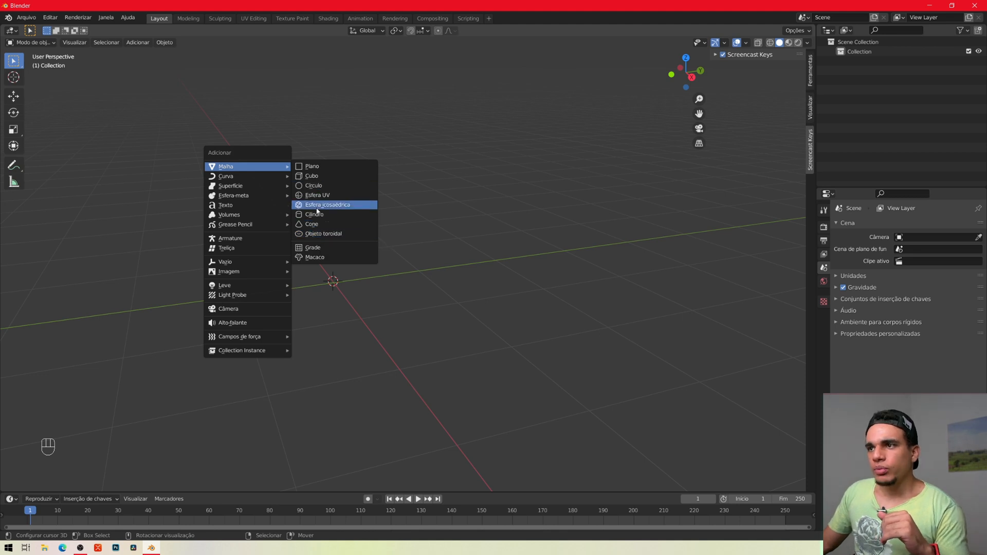
pyautogui.click(314, 249)
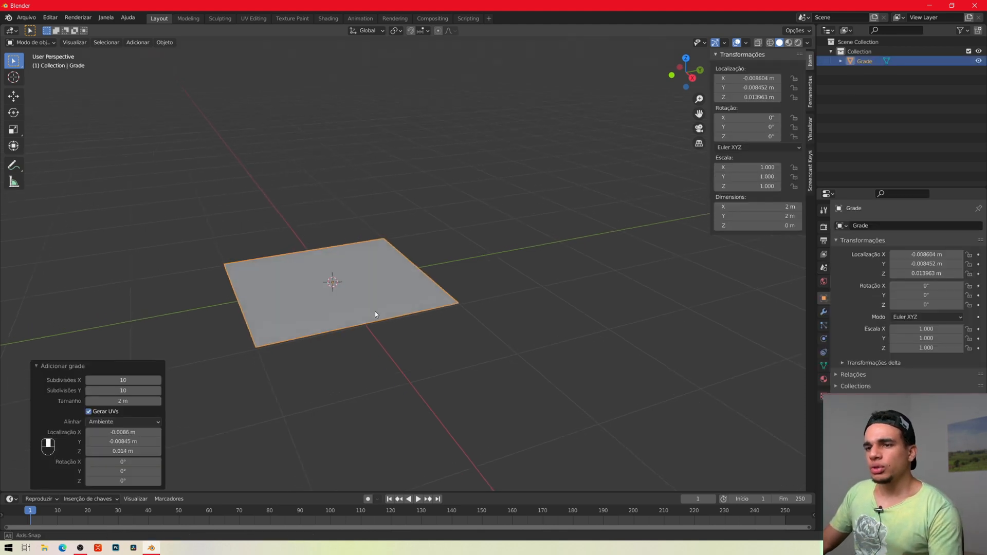
# Set the grid's subdivisions to 26 in X and 35 in Y in wireframe shading, and return to solid shading.
pyautogui.press('z')
pyautogui.click(406, 313)
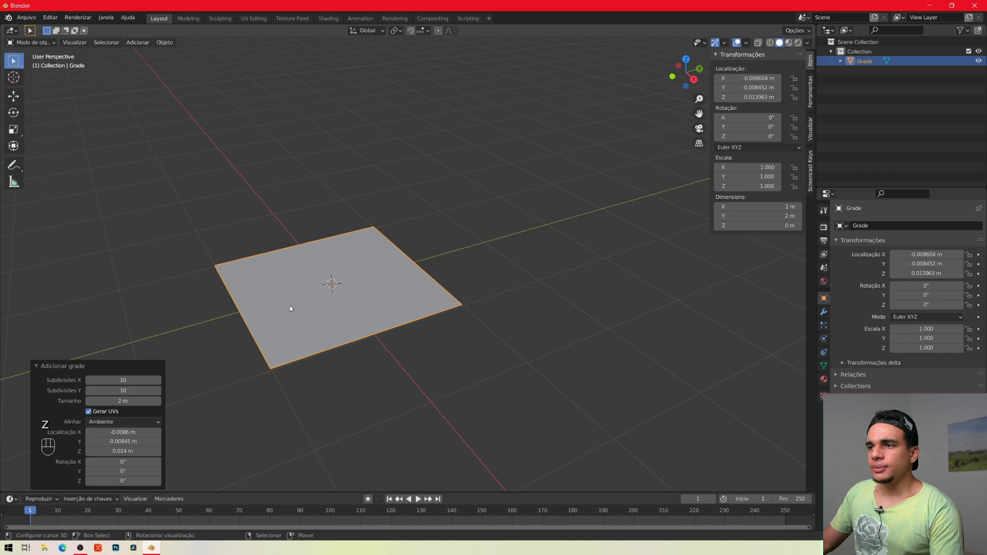
pyautogui.press('z')
pyautogui.click(235, 309)
pyautogui.moveTo(303, 337); pyautogui.dragTo(293, 337, button='middle')
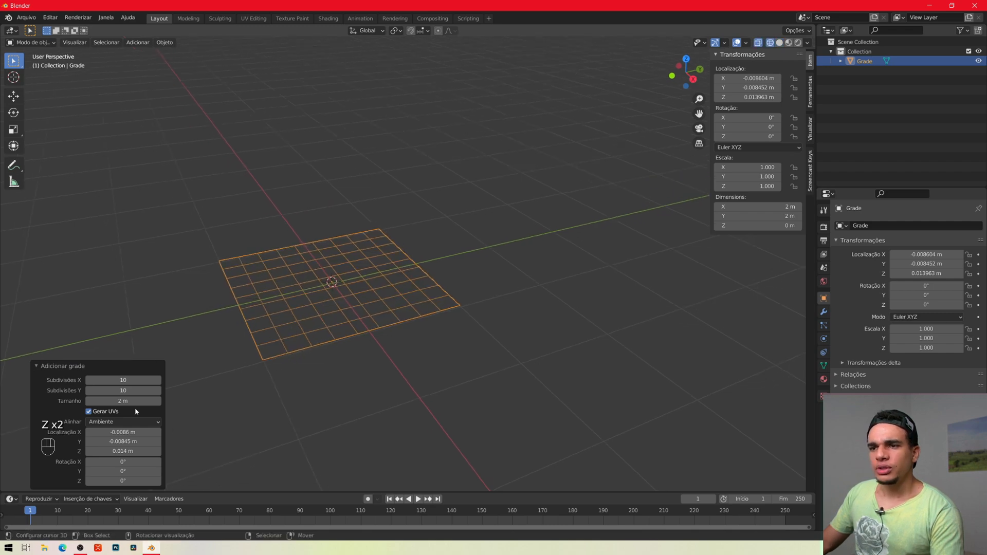
pyautogui.moveTo(117, 380); pyautogui.dragTo(154, 391)
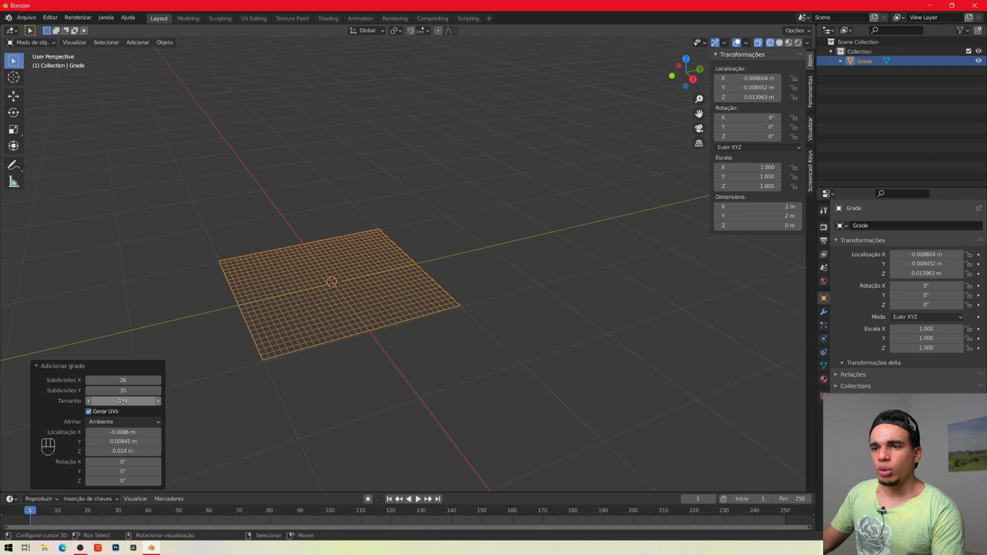
pyautogui.press('z')
pyautogui.click(396, 293)
# Try moving a single face of the grid upward in Edit Mode using face selection.
pyautogui.press('Tab')
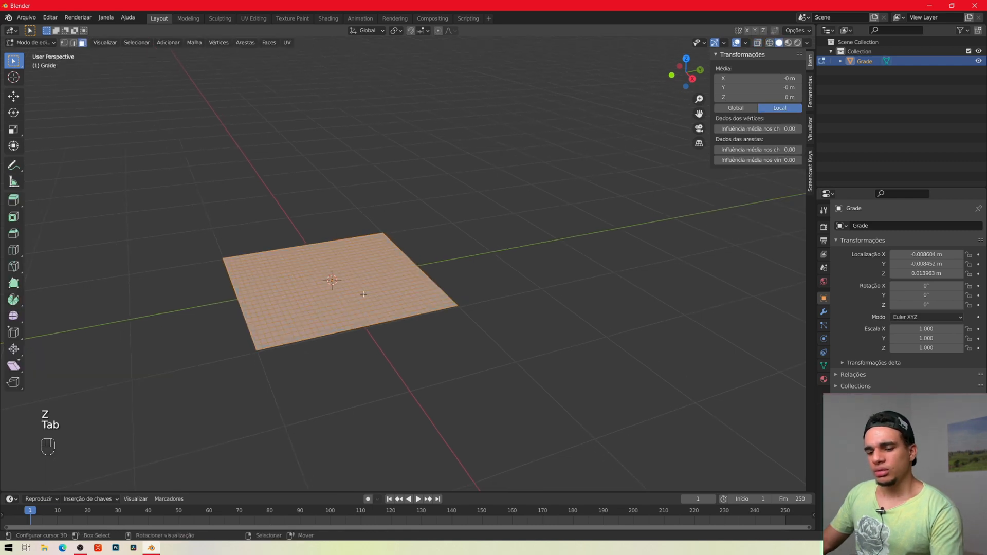
pyautogui.press('2')
pyautogui.press('3')
pyautogui.press('4')
pyautogui.click(376, 286)
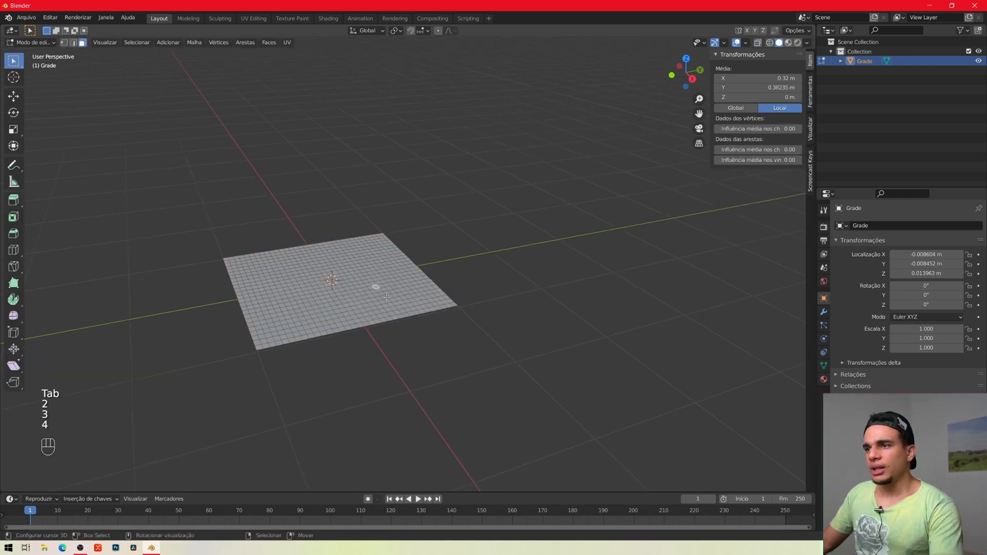
pyautogui.press('g')
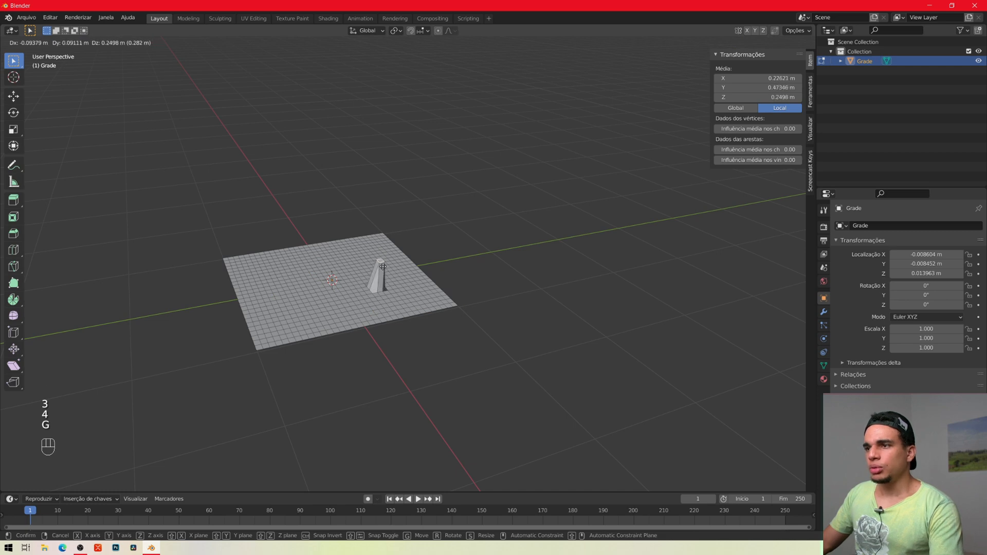
pyautogui.rightClick(383, 266)
pyautogui.press('Tab')
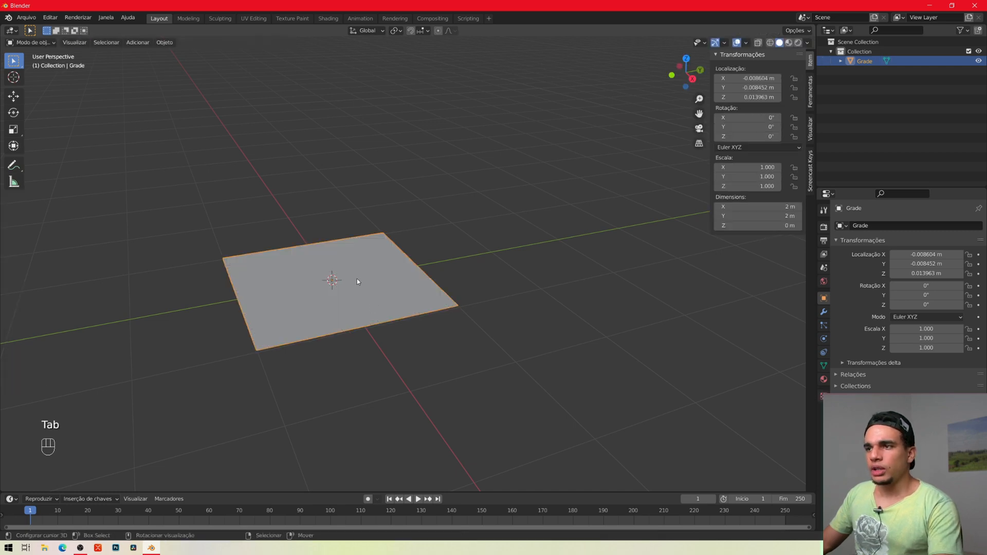
# Delete the grid and add a monkey mesh at the 3D cursor.
pyautogui.press('x')
pyautogui.click(356, 279)
pyautogui.hotkey('shift', 'a')
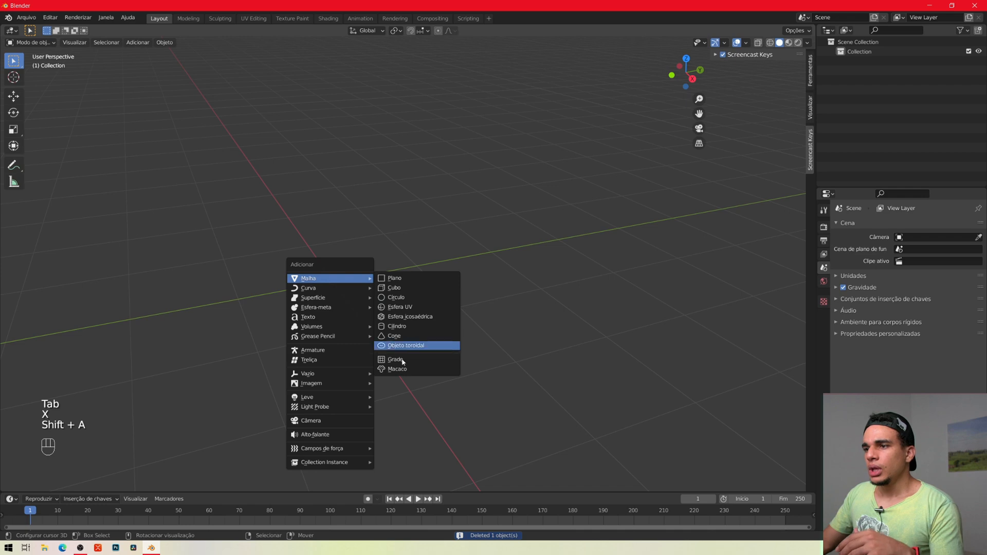
pyautogui.click(400, 368)
# Smooth the monkey head with a level 3 subdivision and check its mesh in Edit Mode.
pyautogui.moveTo(369, 322); pyautogui.dragTo(469, 312, button='middle')
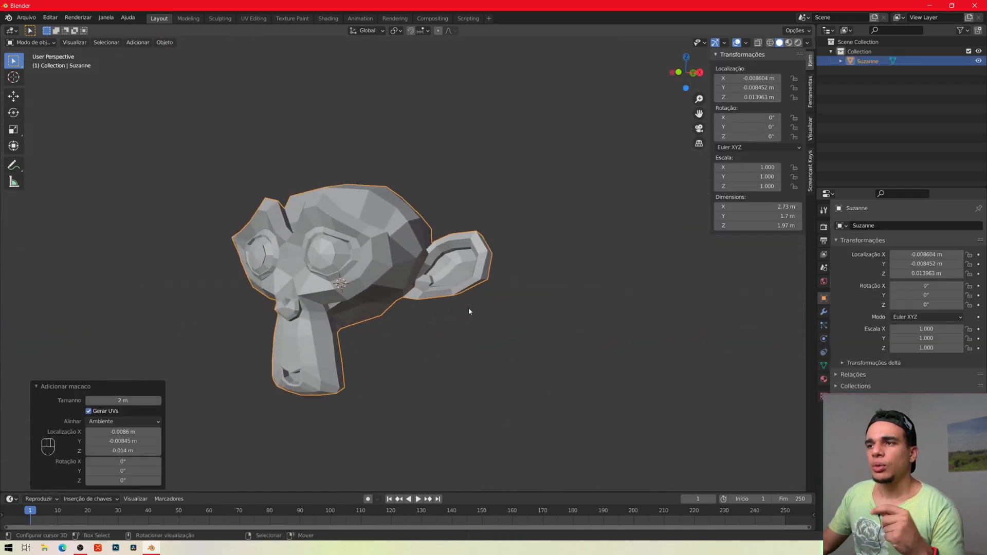
pyautogui.moveTo(349, 369); pyautogui.dragTo(341, 368, button='middle')
pyautogui.moveTo(448, 343); pyautogui.dragTo(463, 326, button='middle')
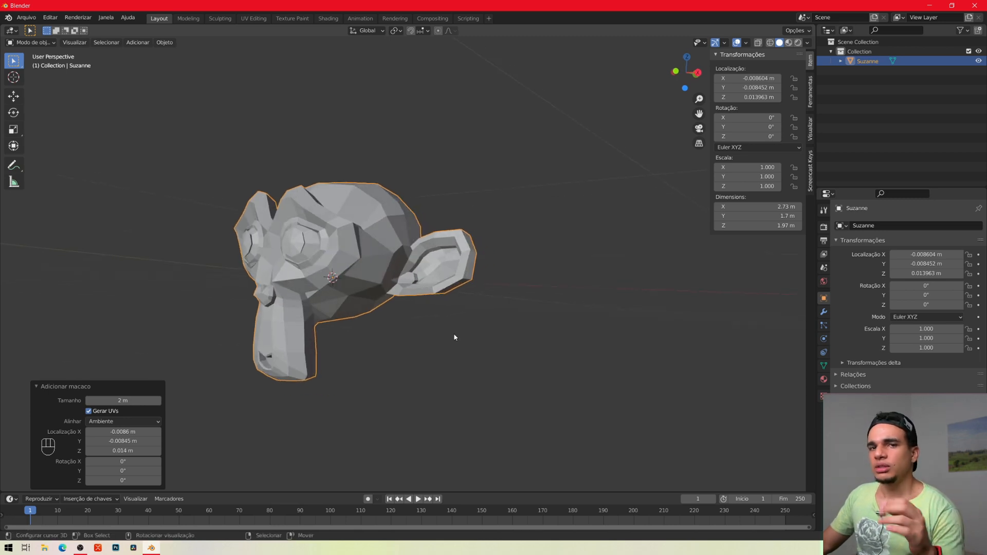
pyautogui.moveTo(392, 341); pyautogui.dragTo(340, 222, button='middle')
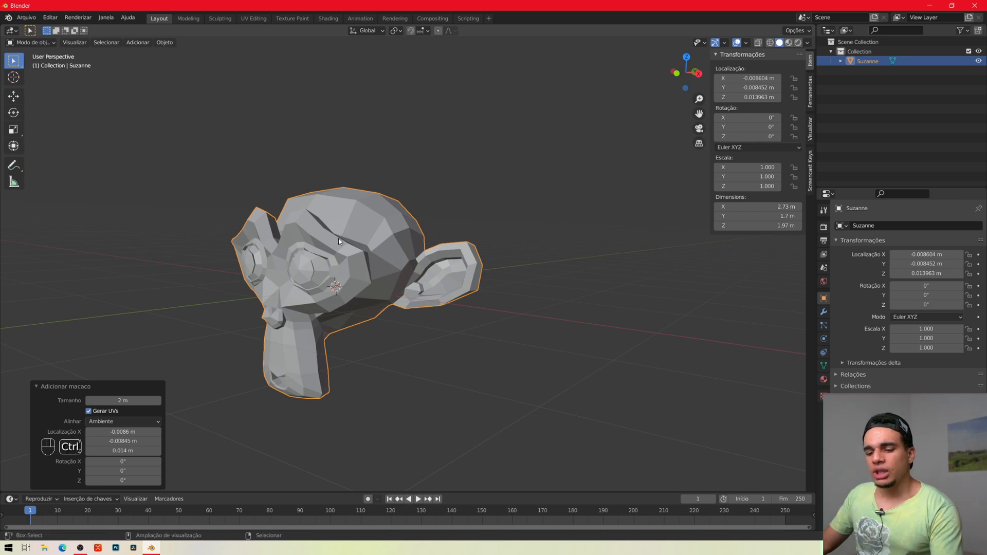
pyautogui.hotkey('ctrl', '3')
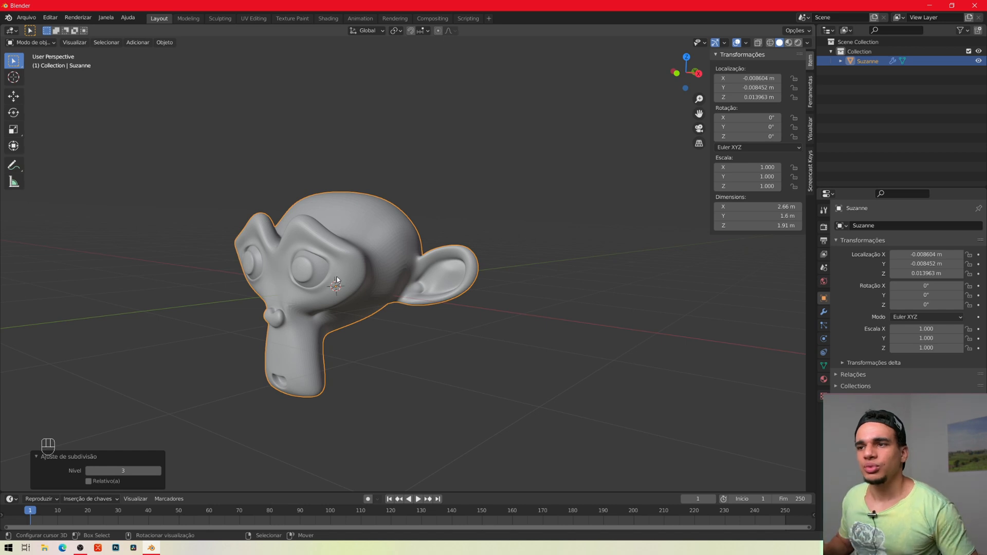
pyautogui.moveTo(337, 281); pyautogui.dragTo(337, 263, button='middle')
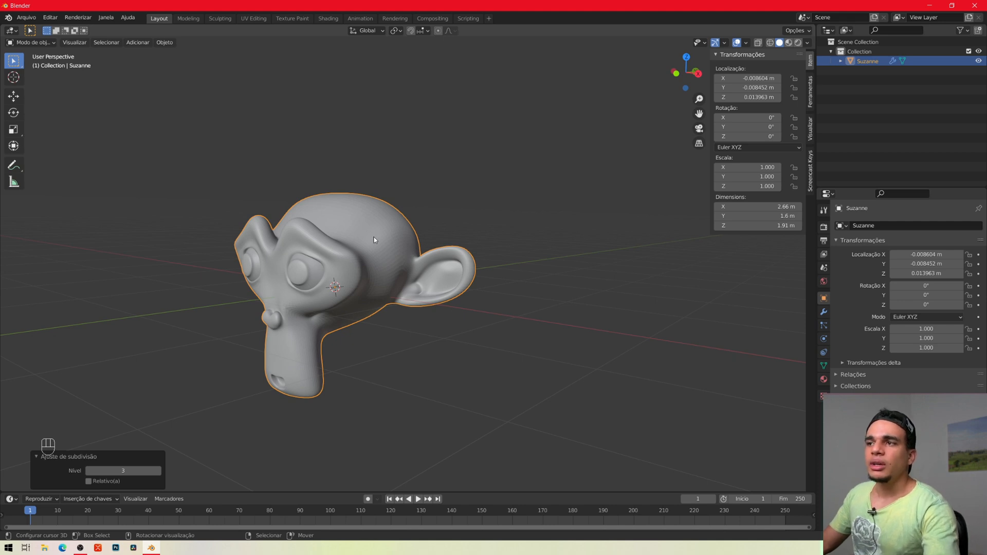
pyautogui.press('Tab')
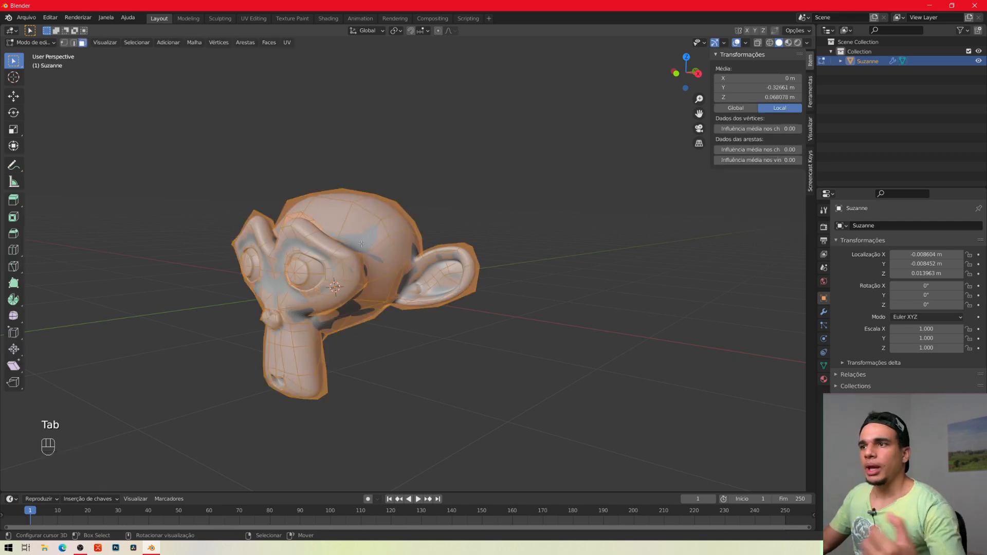
pyautogui.press('Tab')
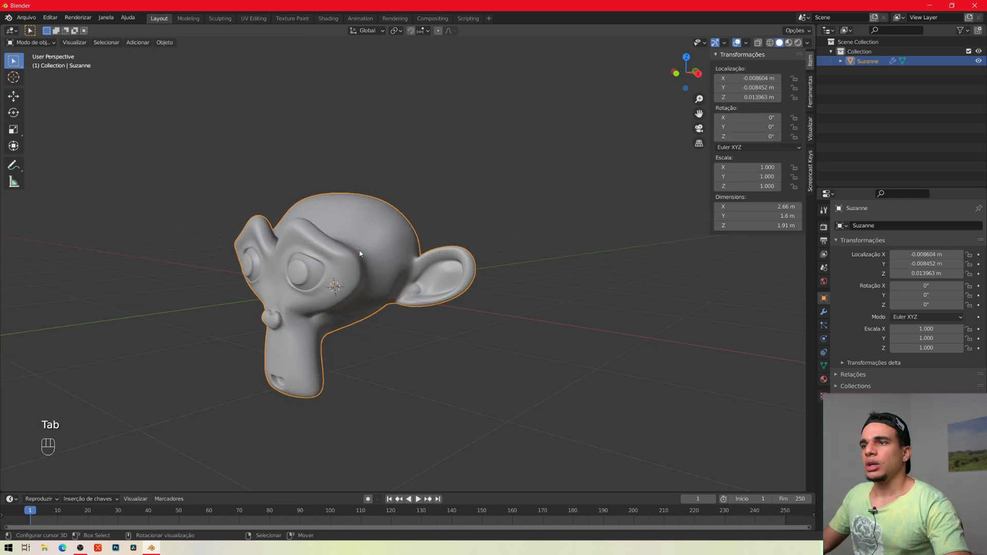
# Delete the monkey head and add a 2.5 m cube mesh at the 3D cursor.
pyautogui.press('x')
pyautogui.click(360, 251)
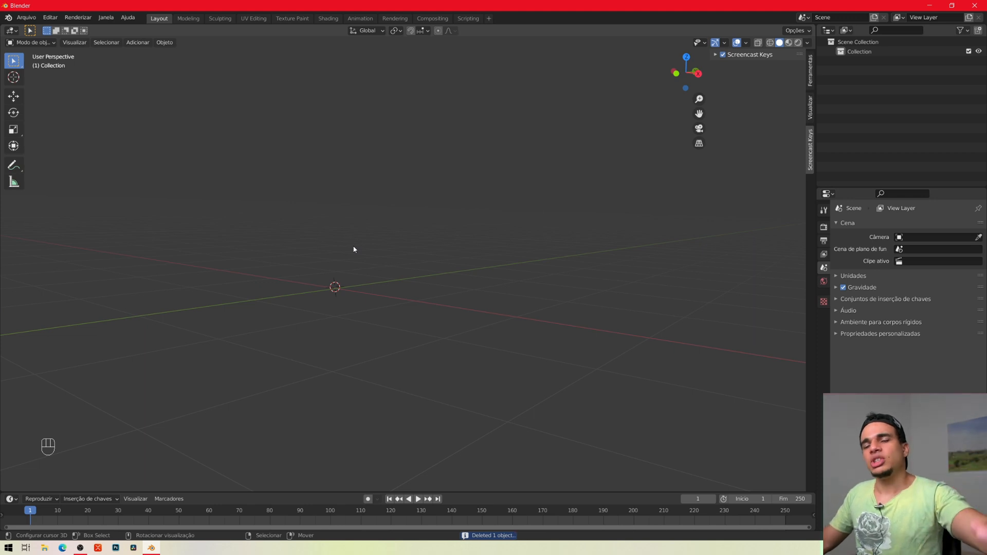
pyautogui.moveTo(359, 314); pyautogui.dragTo(436, 348, button='middle')
pyautogui.hotkey('shift', 'a')
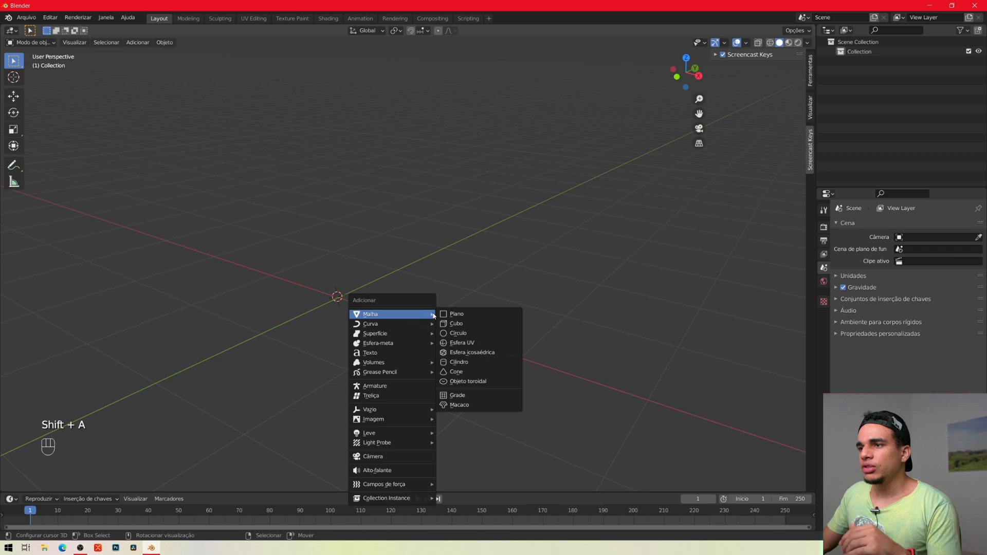
pyautogui.click(451, 323)
pyautogui.scroll(1, 405, 296)
pyautogui.scroll(-4, 404, 296)
pyautogui.moveTo(363, 297); pyautogui.dragTo(403, 304, button='middle')
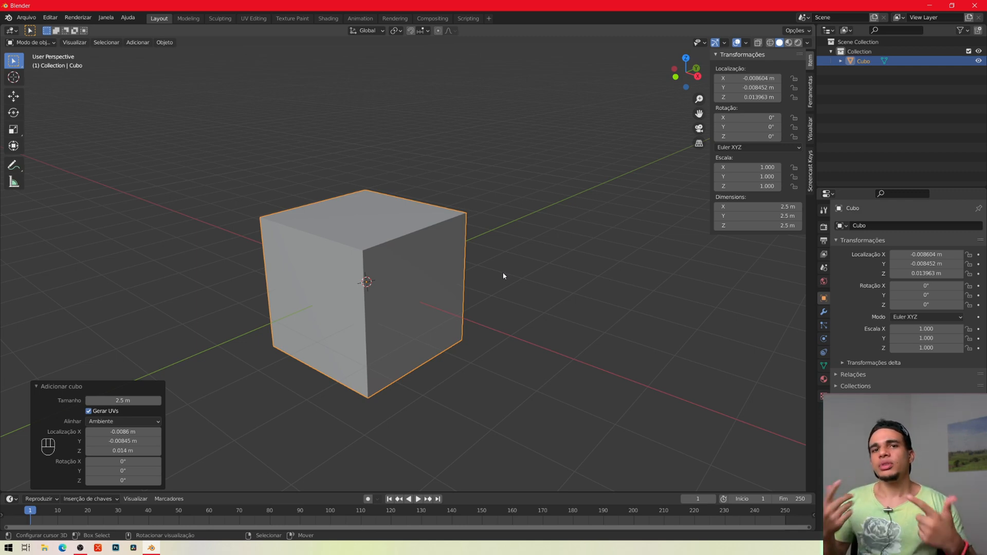
# Try moving the cube's near upper corner vertex in Edit Mode, and return to Object Mode.
pyautogui.press('Tab')
pyautogui.press('1')
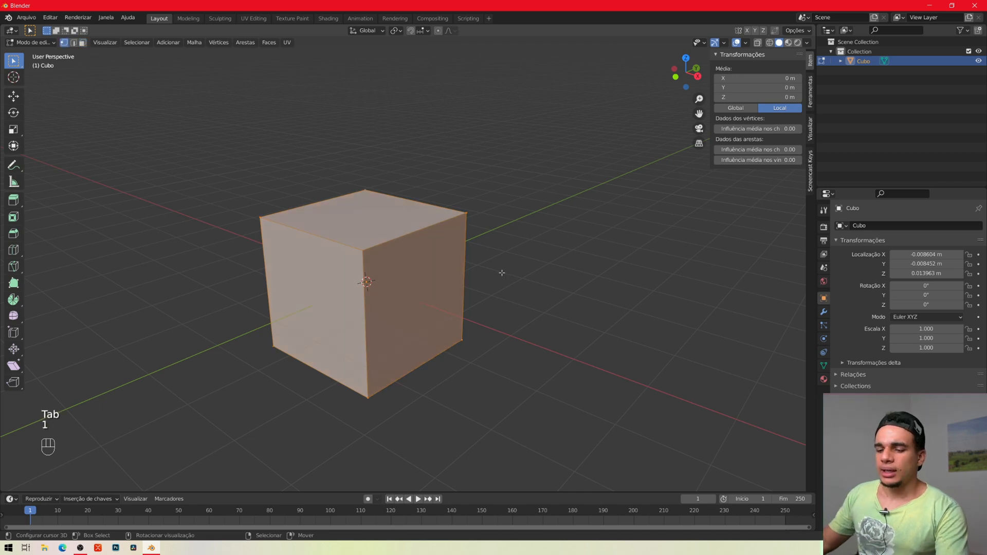
pyautogui.click(365, 251)
pyautogui.press('g')
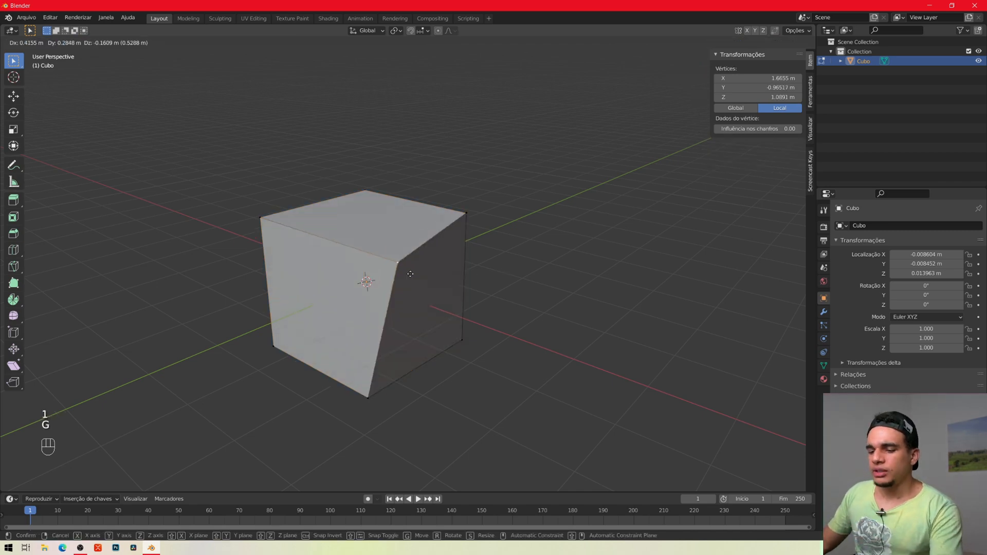
pyautogui.rightClick(407, 294)
pyautogui.press('Tab')
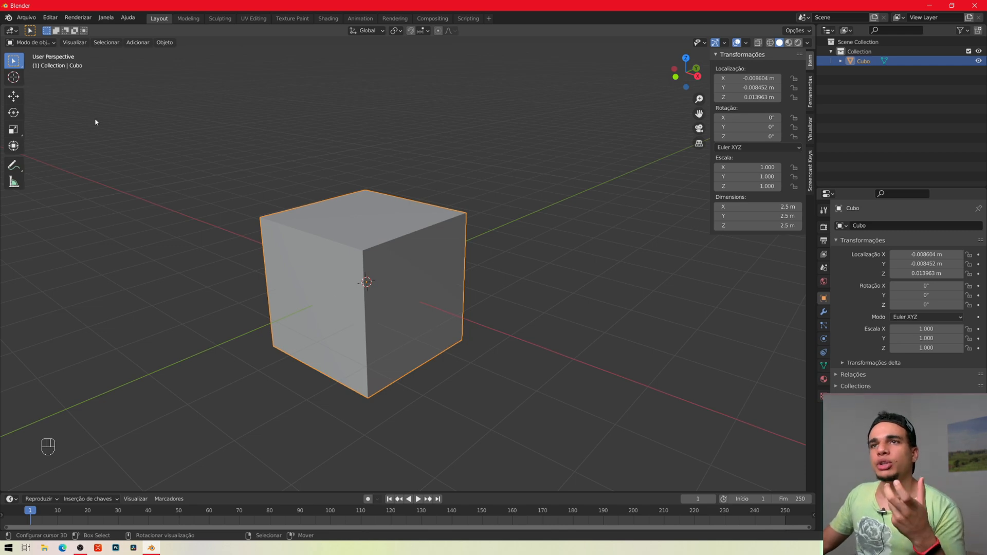
# Review the interaction modes available for the cube and keep Object Mode.
pyautogui.click(44, 42)
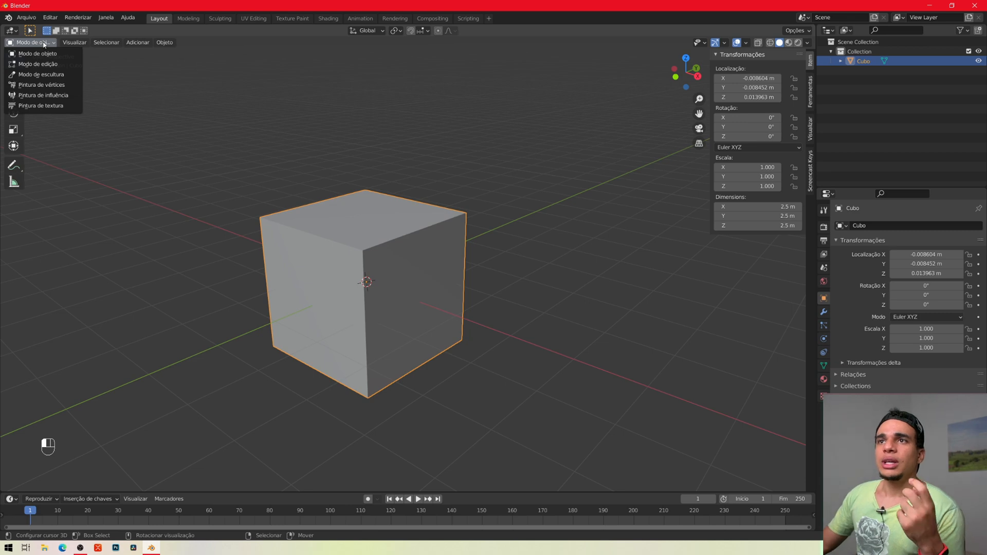
pyautogui.click(43, 44)
pyautogui.click(45, 45)
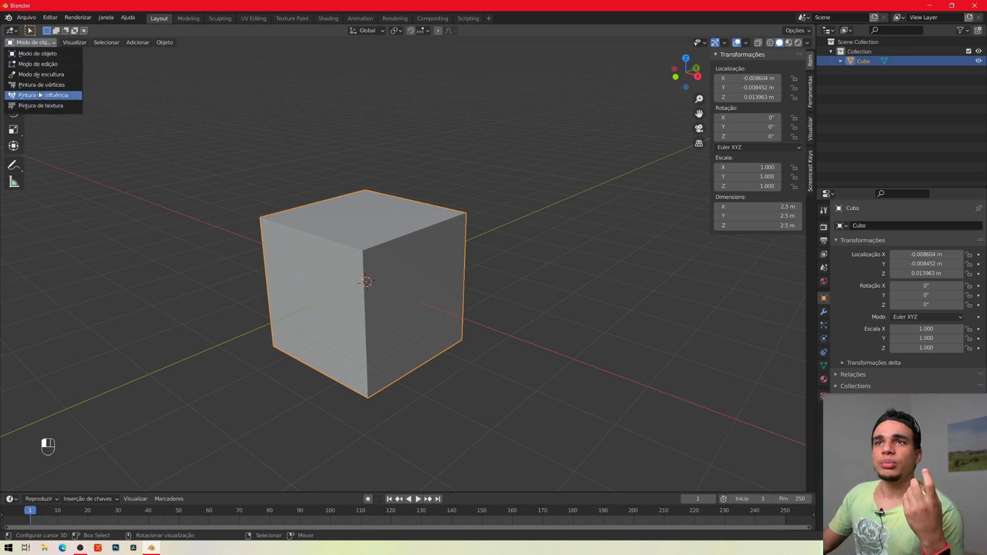
pyautogui.click(36, 54)
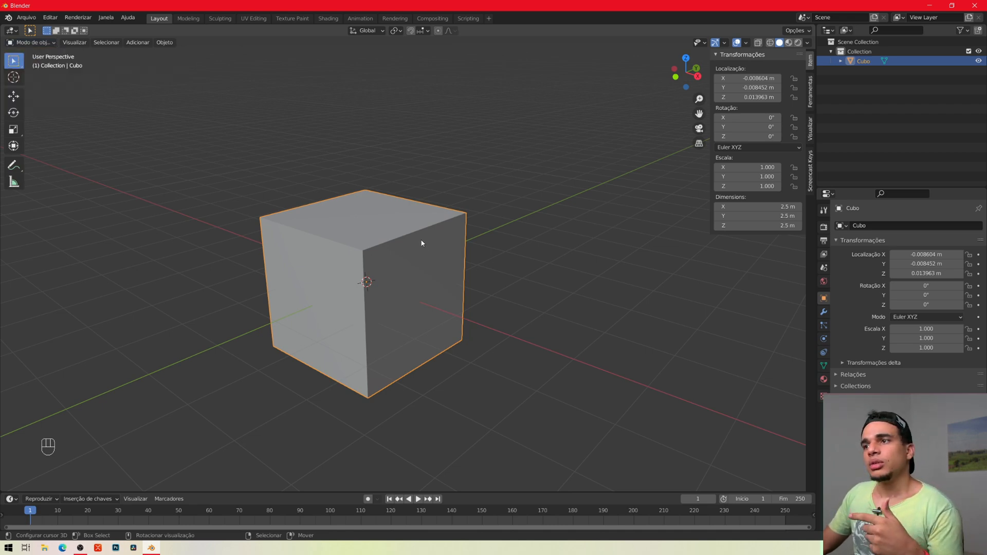
# Move the cube along the X axis to about 2.41 m and along the Y axis to about 4.33 m.
pyautogui.press('g')
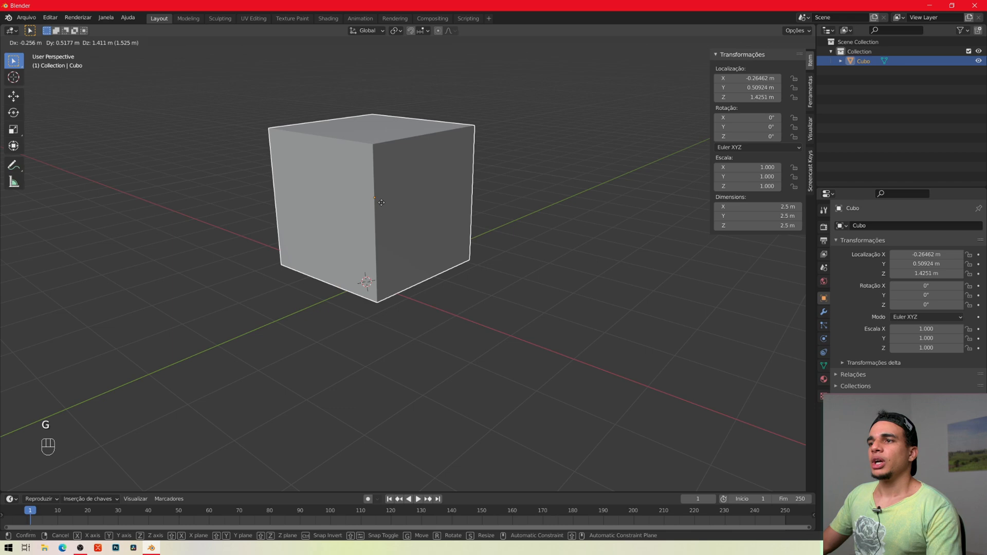
pyautogui.rightClick(421, 190)
pyautogui.press('g')
pyautogui.press('x')
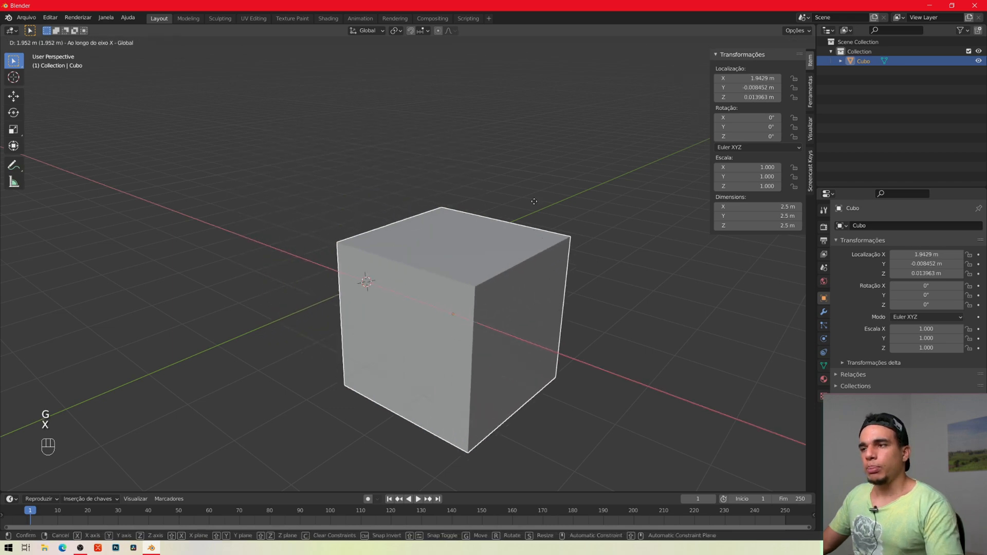
pyautogui.click(540, 246)
pyautogui.press('g')
pyautogui.press('y')
pyautogui.click(624, 167)
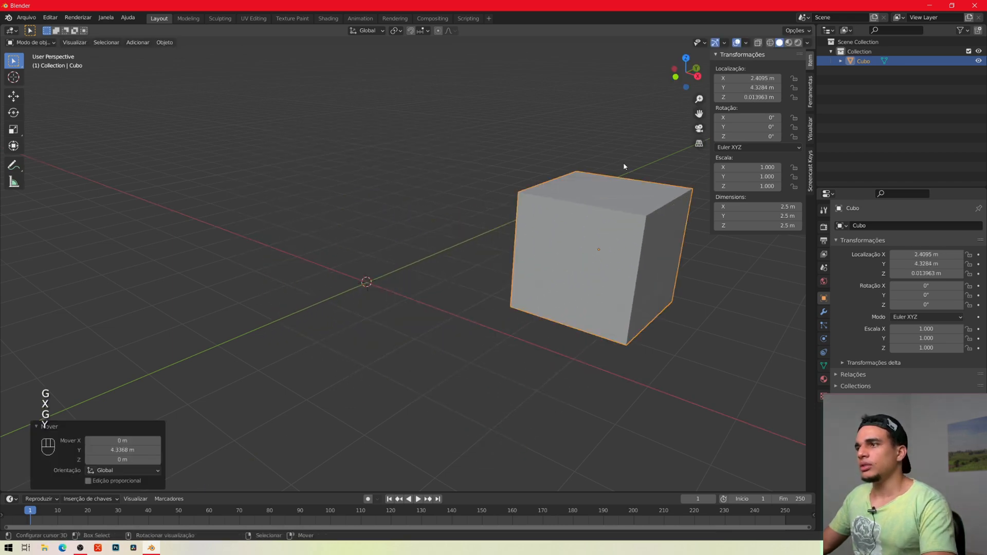
# Move the cube back along X and adjust its location to about -2.16 m in X and 4.10 m in Y.
pyautogui.press('g')
pyautogui.press('x')
pyautogui.click(446, 169)
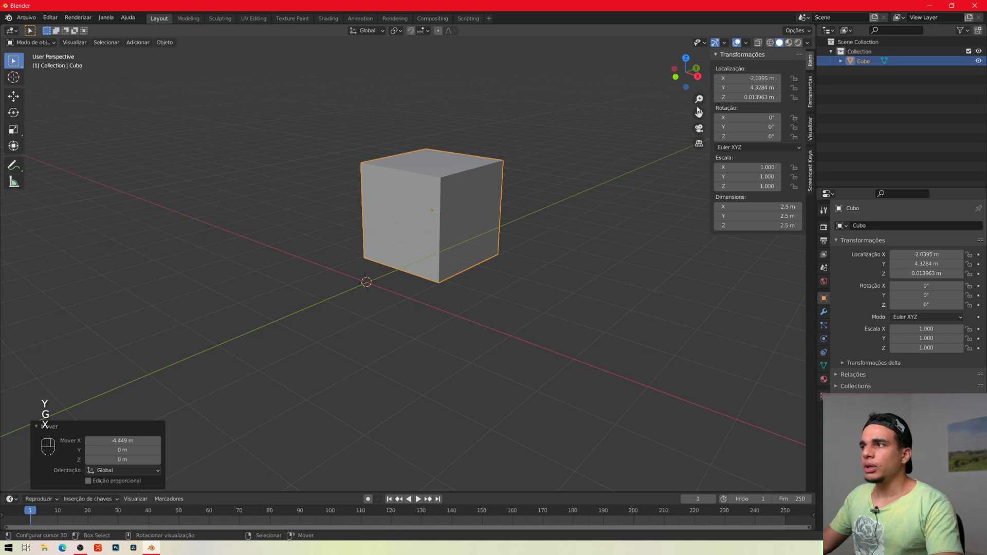
pyautogui.moveTo(761, 78)
pyautogui.mouseDown()
pyautogui.moveTo(730, 78)
pyautogui.moveTo(755, 78)
pyautogui.moveTo(730, 88)
pyautogui.moveTo(748, 88)
pyautogui.mouseUp()
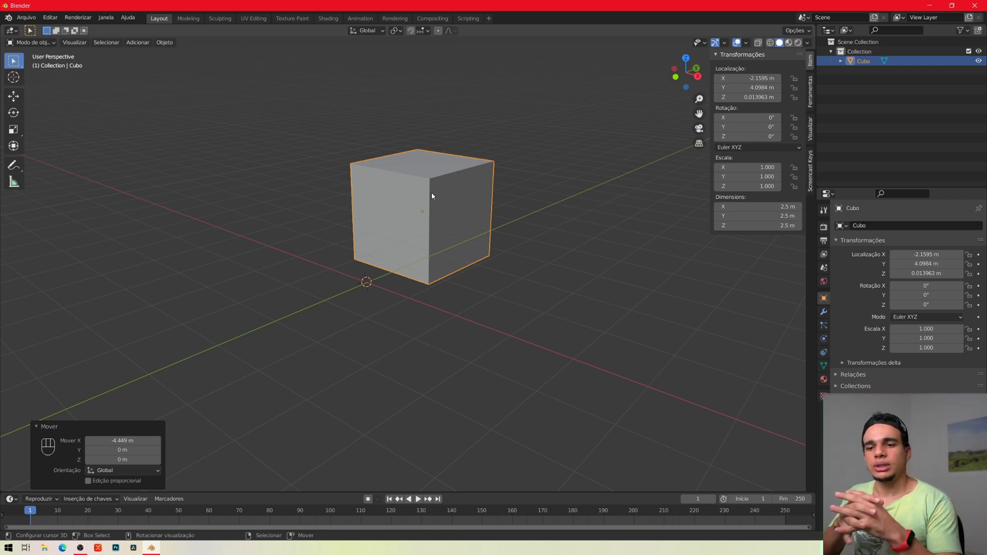
# Switch the cube to Edit Mode and place the 3D cursor at the far-left corner of its top face.
pyautogui.click(41, 43)
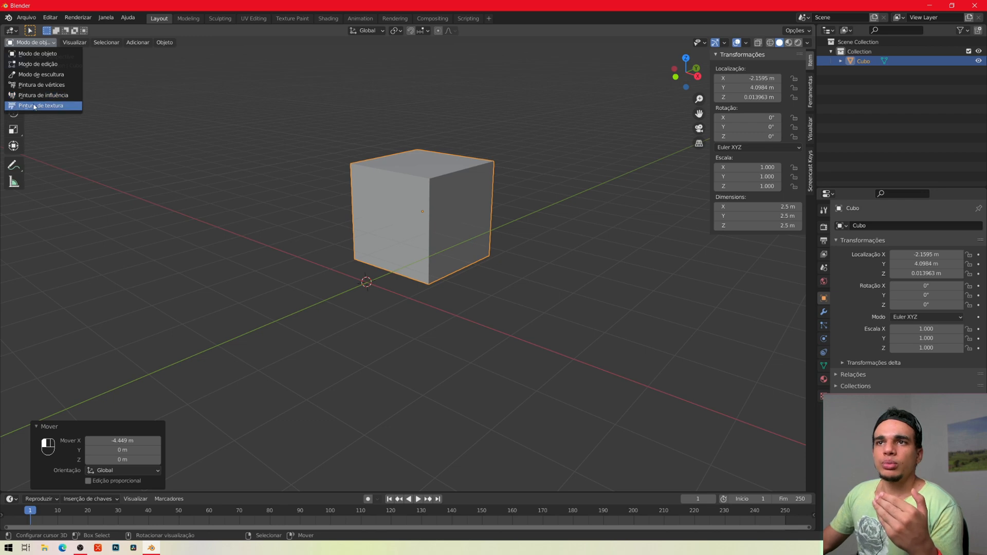
pyautogui.click(36, 64)
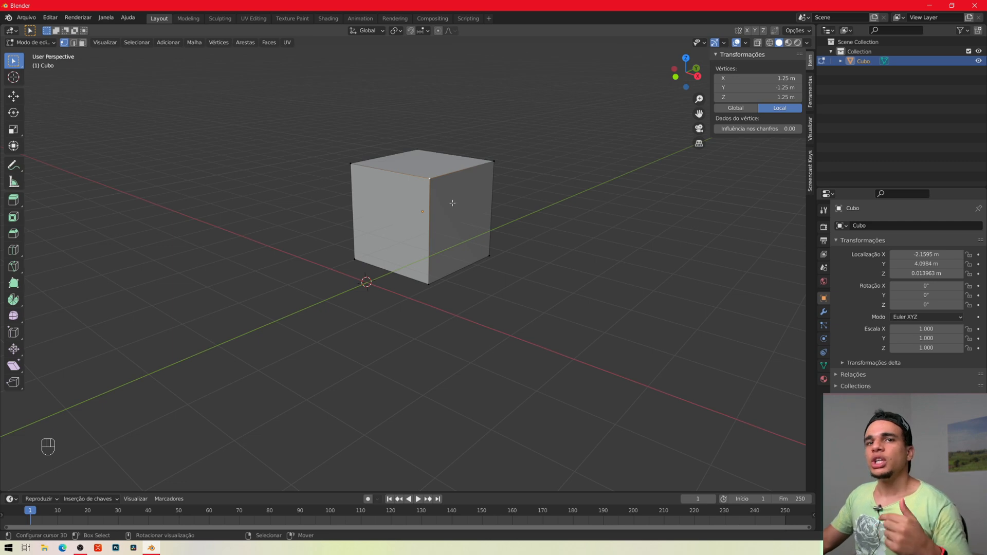
pyautogui.keyDown('shift'); pyautogui.rightClick(349, 163); pyautogui.keyUp('shift')
# Select several of the cube's corner vertices one at a time, finishing with the near upper corner.
pyautogui.click(352, 165)
pyautogui.click(482, 165)
pyautogui.click(431, 179)
pyautogui.click(428, 283)
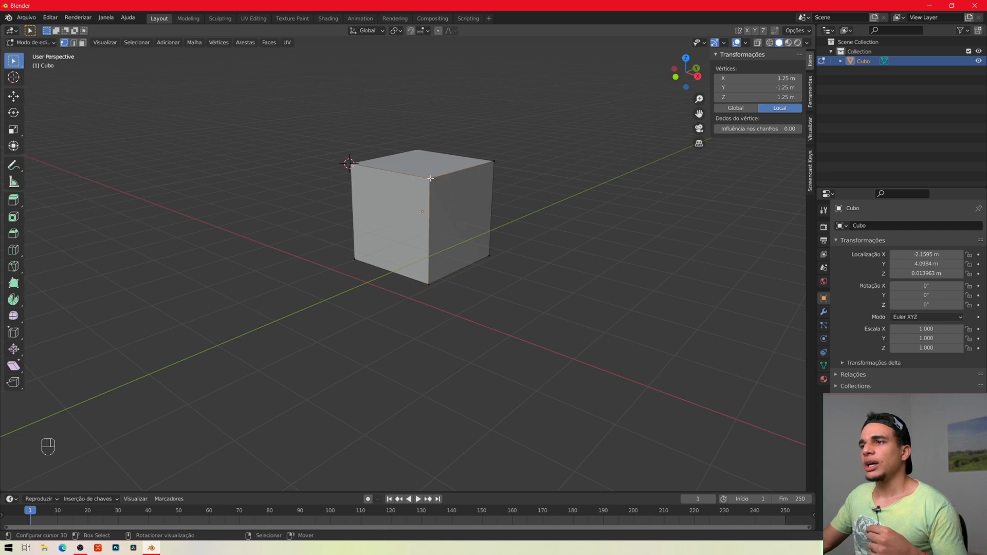
pyautogui.click(491, 254)
pyautogui.click(493, 165)
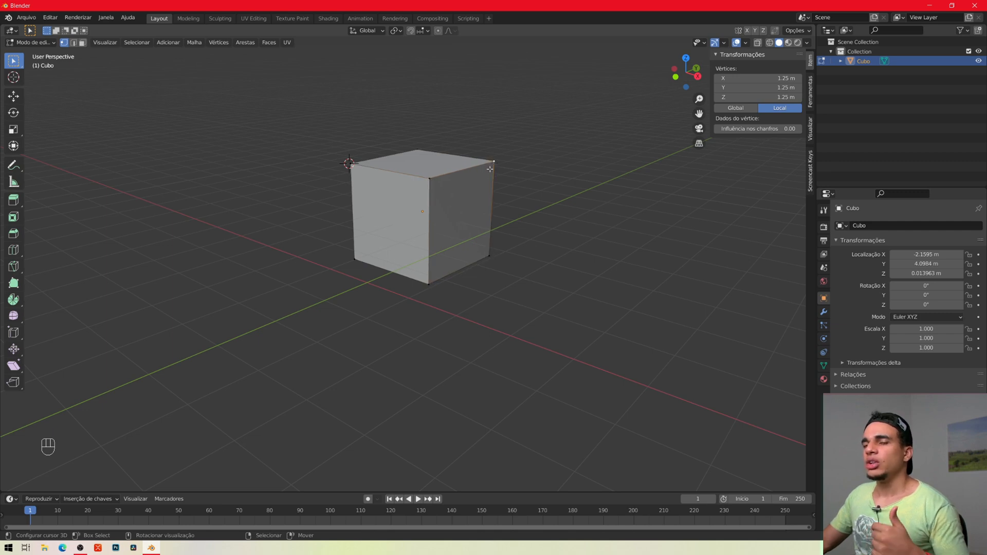
pyautogui.click(430, 177)
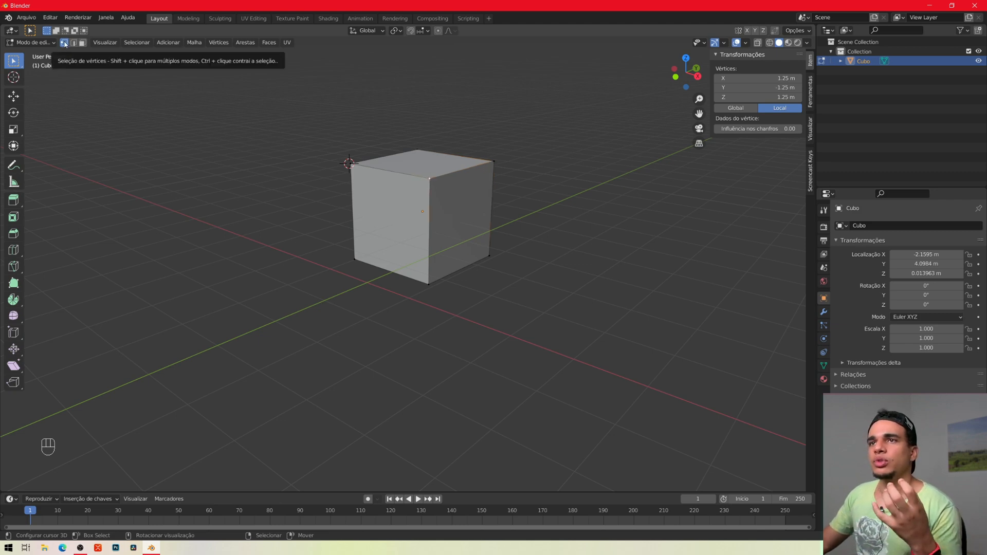
# Select a single edge of the cube in edge selection mode, and its right-hand face in face selection mode.
pyautogui.click(73, 42)
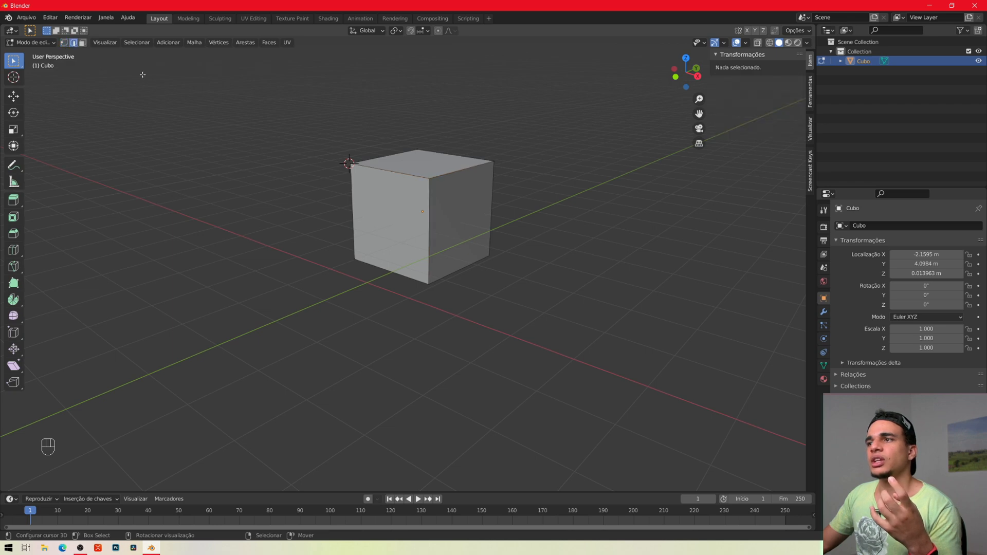
pyautogui.click(430, 201)
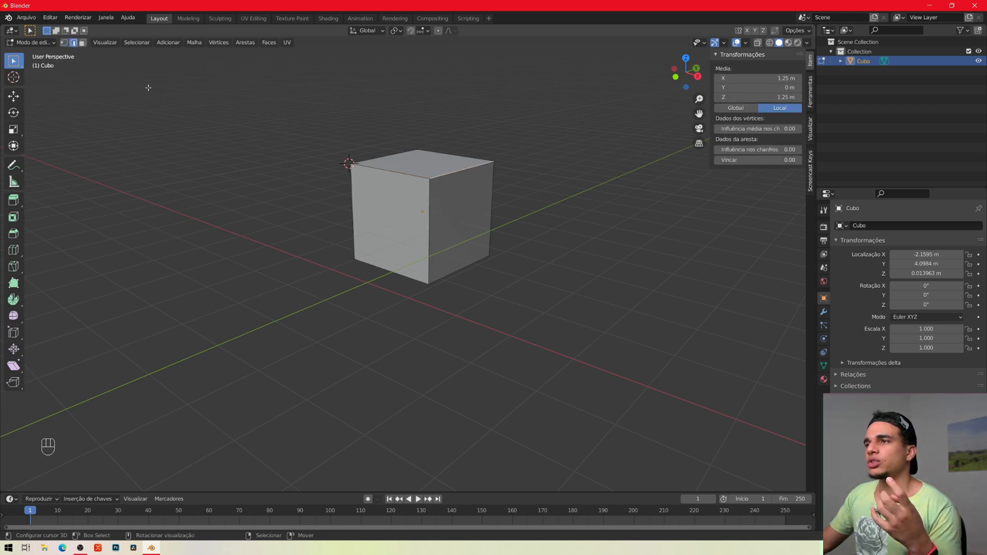
pyautogui.click(81, 44)
pyautogui.click(474, 200)
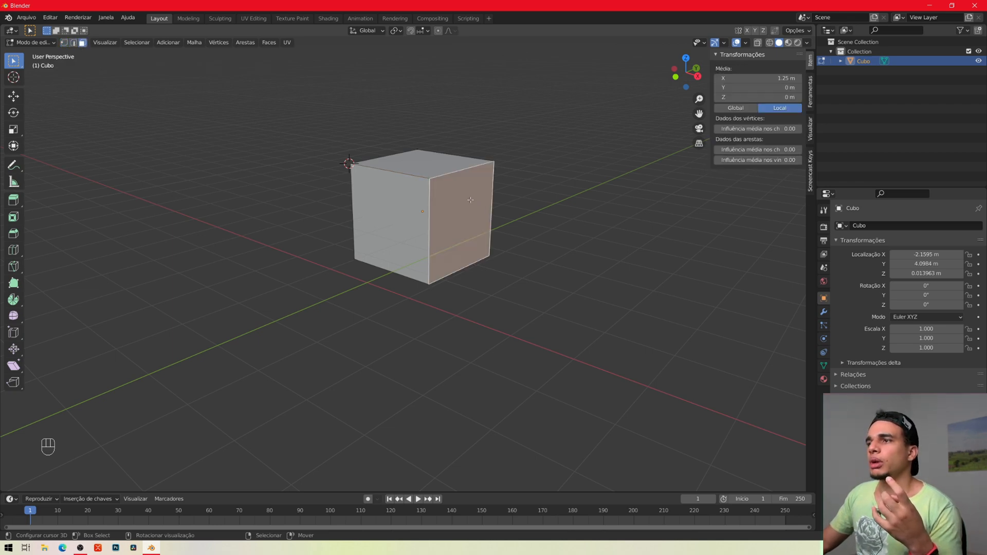
# Select the four corner vertices of the cube's right-hand face together in vertex selection mode.
pyautogui.click(66, 44)
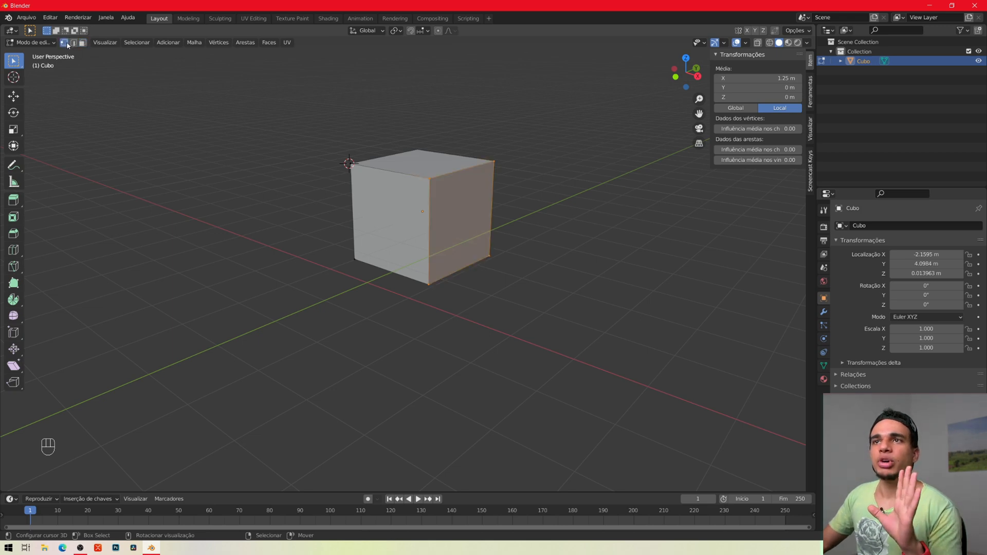
pyautogui.click(429, 178)
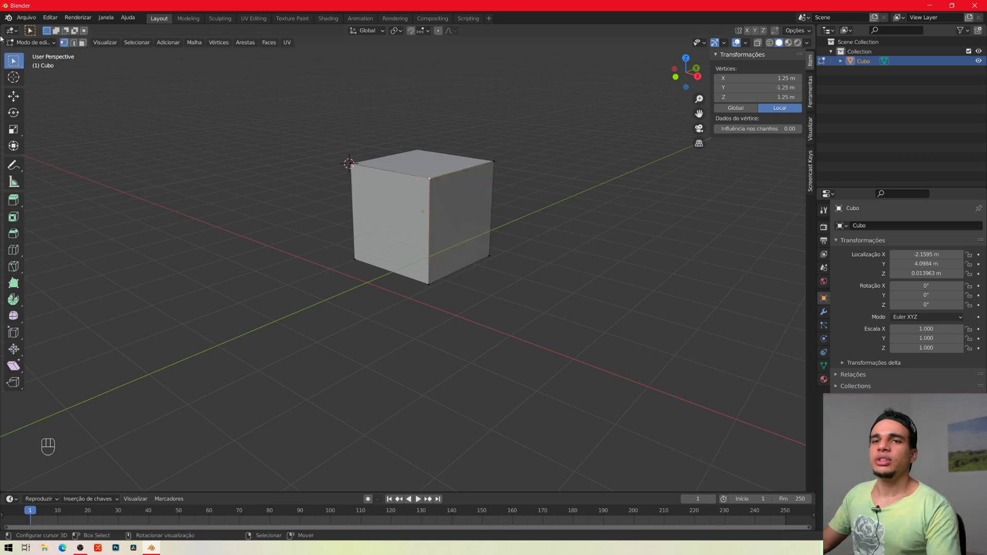
pyautogui.keyDown('shift'); pyautogui.click(429, 284); pyautogui.keyUp('shift')
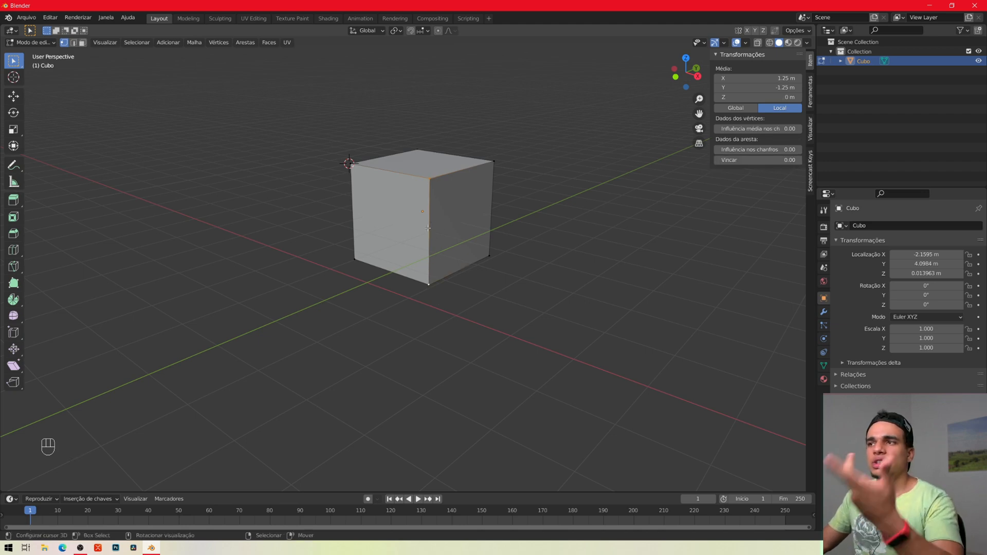
pyautogui.keyDown('shift'); pyautogui.click(493, 161); pyautogui.keyUp('shift')
pyautogui.keyDown('shift'); pyautogui.click(489, 256); pyautogui.keyUp('shift')
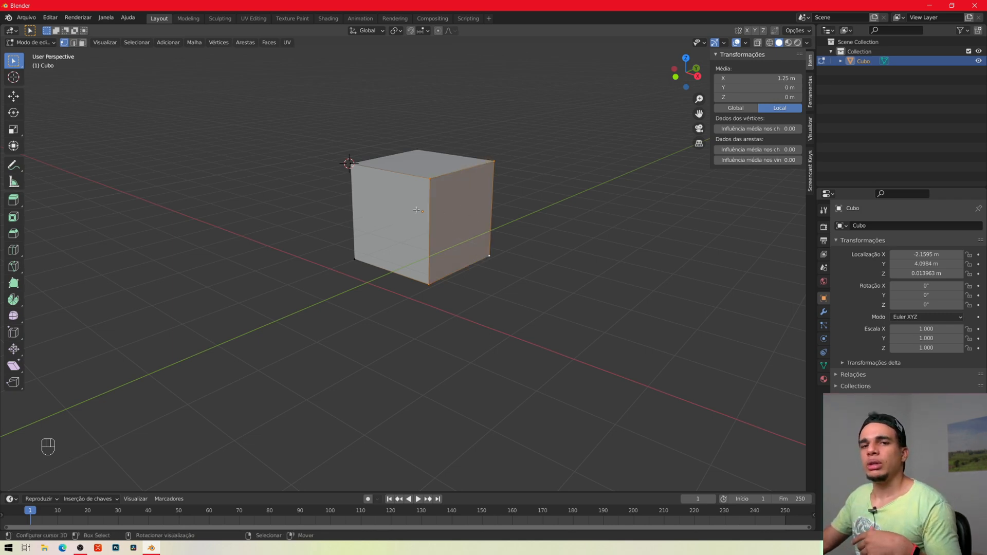
# Try extruding the cube's right-hand face about 1.53 m along the X axis, and undo it.
pyautogui.press('e')
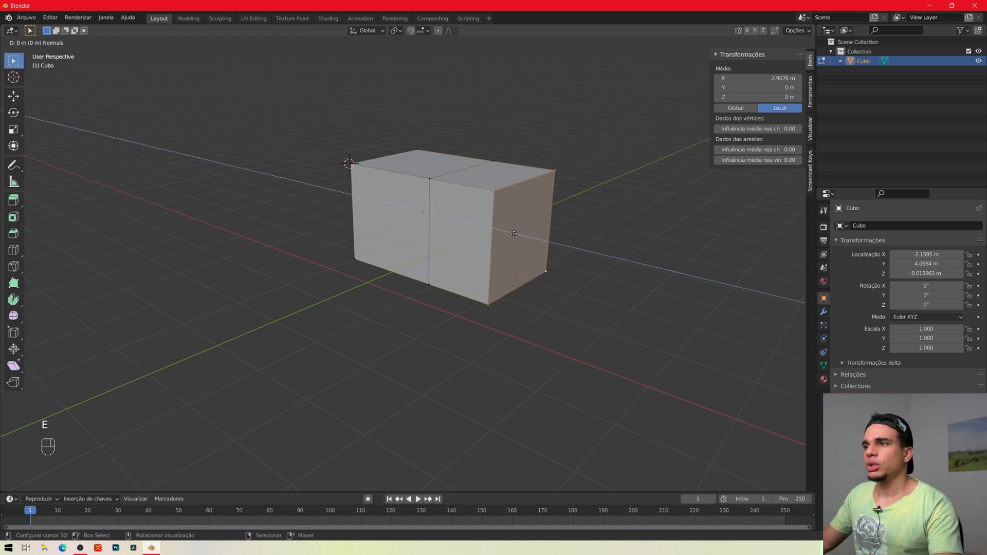
pyautogui.rightClick(439, 223)
pyautogui.press('g')
pyautogui.press('x')
pyautogui.click(523, 236)
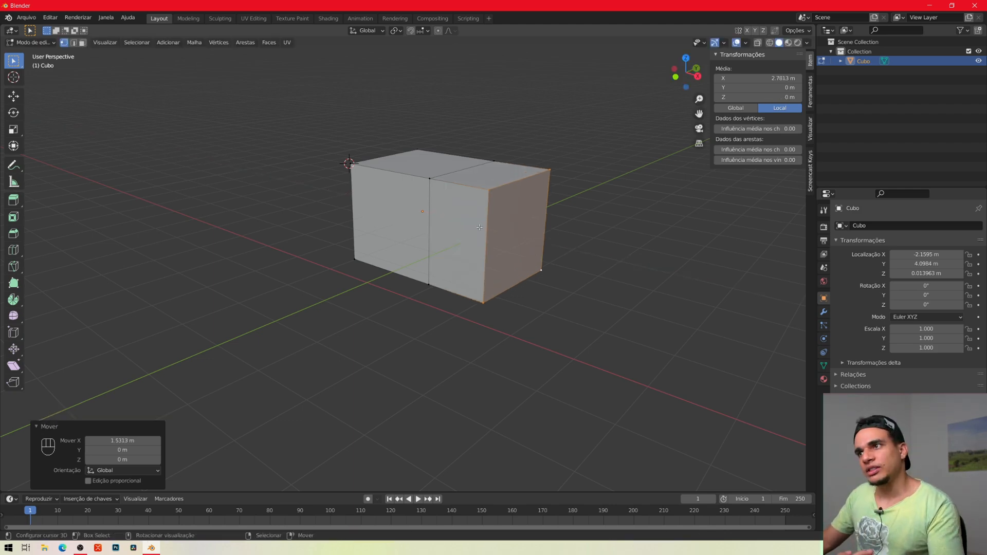
pyautogui.hotkey('ctrl', 'z')
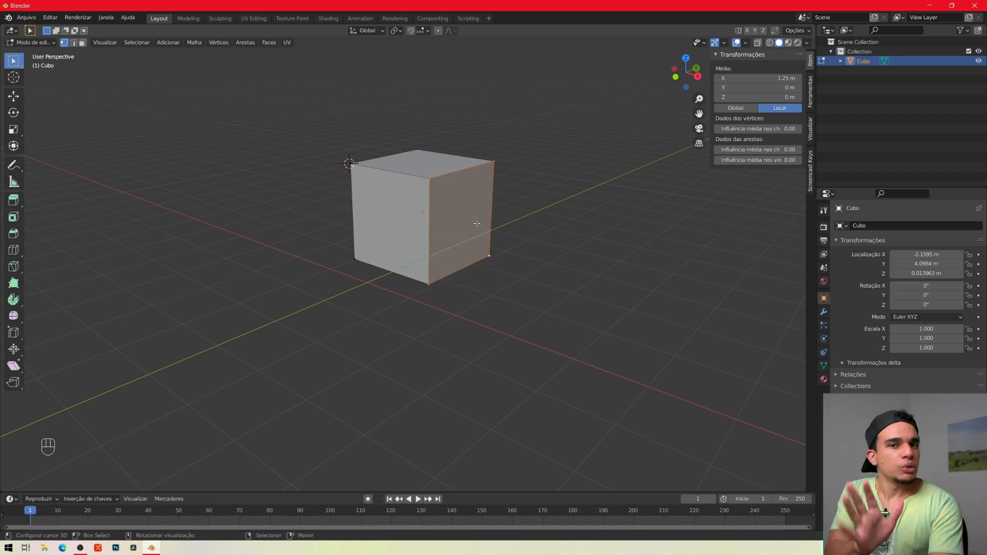
# Select individual cube edges in edge selection mode, finishing with the near-left edge of the top face.
pyautogui.press('2')
pyautogui.rightClick(430, 224)
pyautogui.rightClick(457, 173)
pyautogui.rightClick(412, 180)
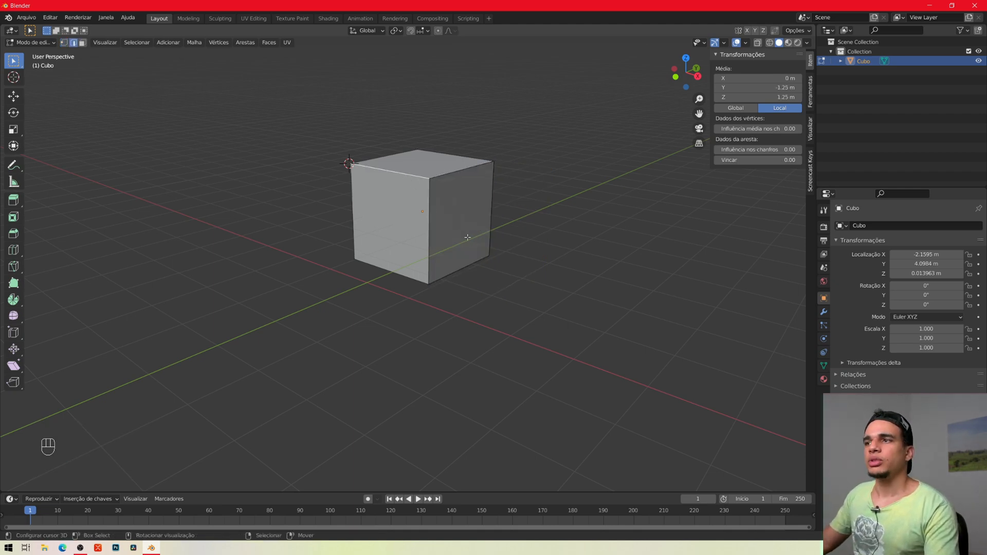
# Toggle between Object and Edit Mode, and cycle through vertex and edge selection to face selection mode.
pyautogui.press('Tab')
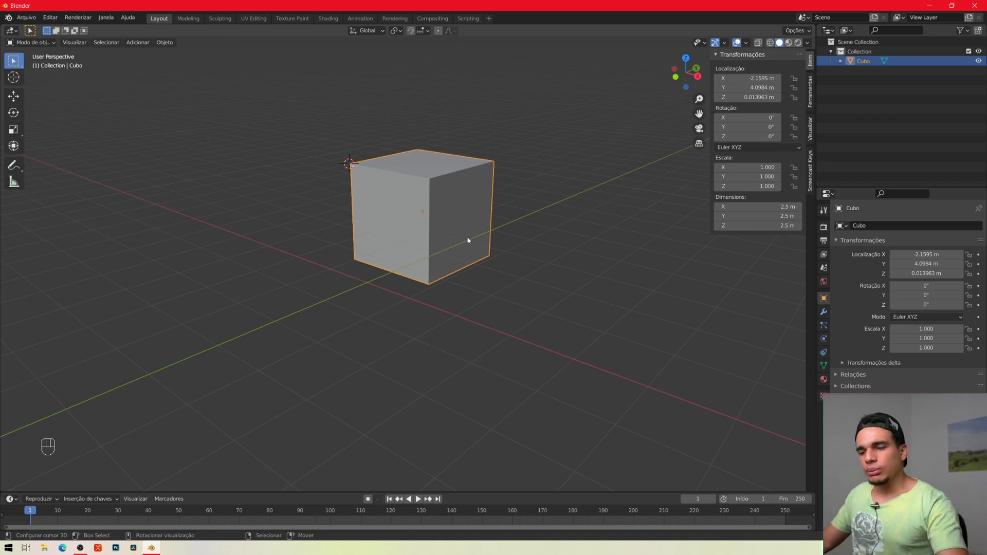
pyautogui.press('Tab')
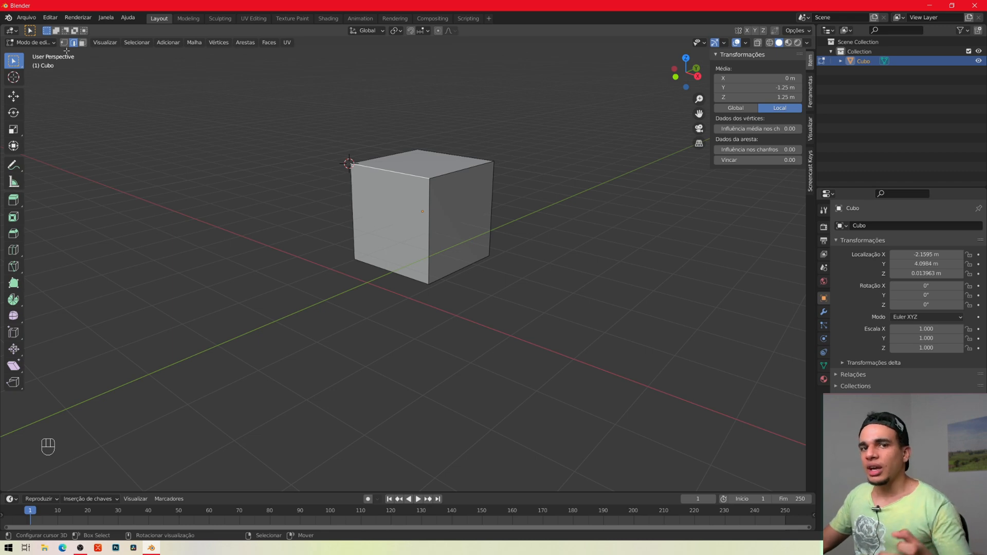
pyautogui.press('1')
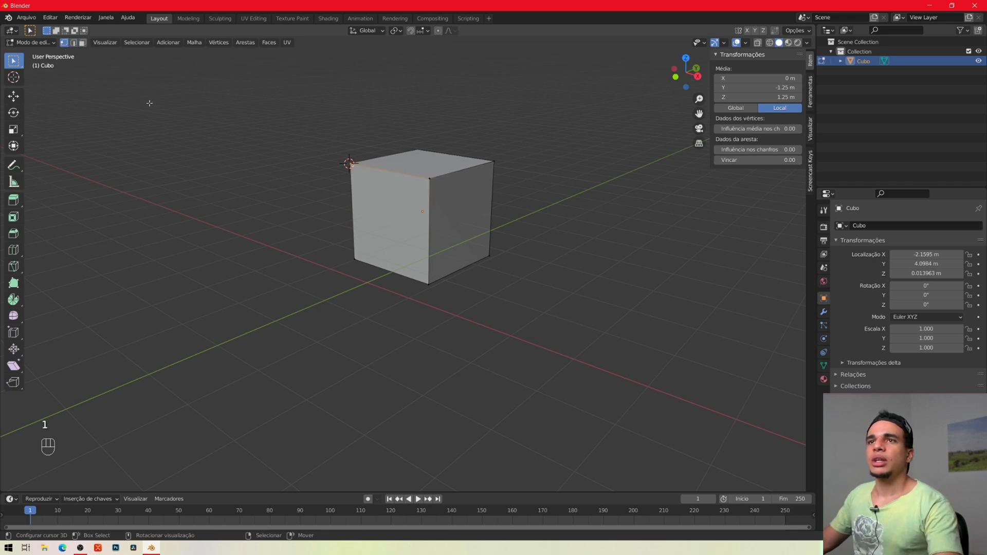
pyautogui.press('2')
pyautogui.press('3')
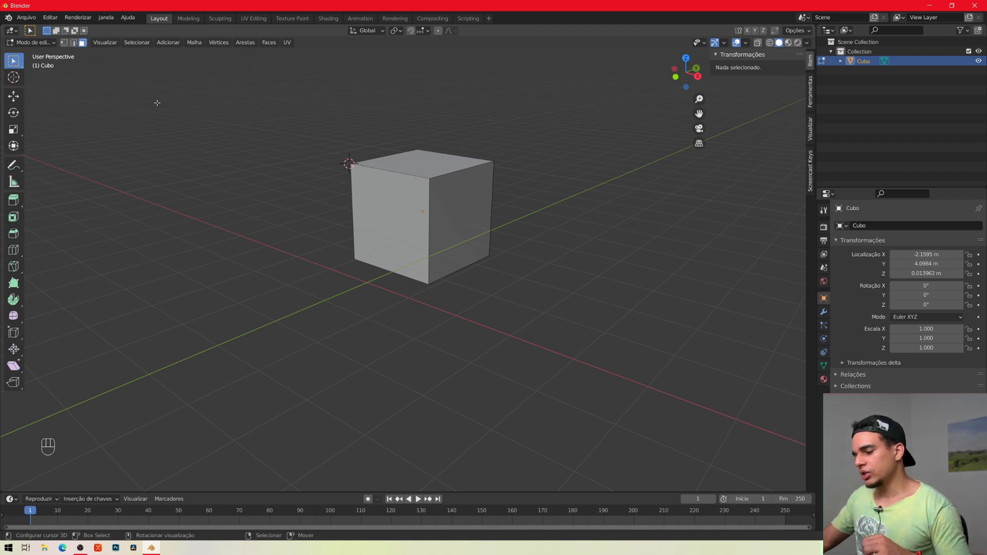
# View the cube from the front and right side, and rotate the view in fixed increments.
pyautogui.press('KP_1')
pyautogui.press('KP_2')
pyautogui.press('KP_3')
pyautogui.press('KP_6')
pyautogui.press('KP_5')
pyautogui.press('KP_4')
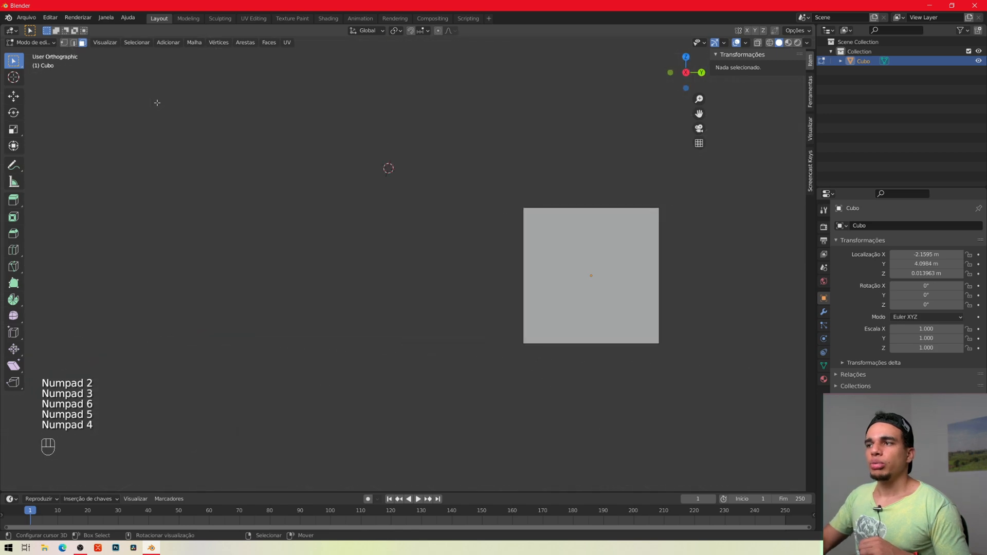
# View the cube from the top, front, right side and camera, toggle perspective and orthographic projection, and orbit around it.
pyautogui.press('KP_7')
pyautogui.press('KP_8')
pyautogui.press('KP_5')
pyautogui.press('KP_2')
pyautogui.press('KP_1')
pyautogui.press('KP_3')
pyautogui.press('KP_5')
pyautogui.press('KP_4')
pyautogui.press('KP_7')
pyautogui.press('KP_0')
pyautogui.moveTo(330, 249); pyautogui.dragTo(323, 307, button='middle')
pyautogui.press('KP_0')
pyautogui.moveTo(321, 309); pyautogui.dragTo(269, 255, button='middle')
pyautogui.moveTo(317, 329); pyautogui.dragTo(300, 295, button='middle')
pyautogui.moveTo(493, 308); pyautogui.dragTo(548, 302, button='middle')
# Cycle through vertex, edge and face selection modes, finishing in face selection mode.
pyautogui.press('1')
pyautogui.press('2')
pyautogui.press('3')
pyautogui.press('2')
pyautogui.press('1')
pyautogui.press('2')
pyautogui.press('3')
# Move the cube's right-hand face about 1.58 m along X, 0.74 m along Y and -0.28 m along Z.
pyautogui.moveTo(493, 290); pyautogui.dragTo(443, 287, button='middle')
pyautogui.click(387, 252)
pyautogui.press('3')
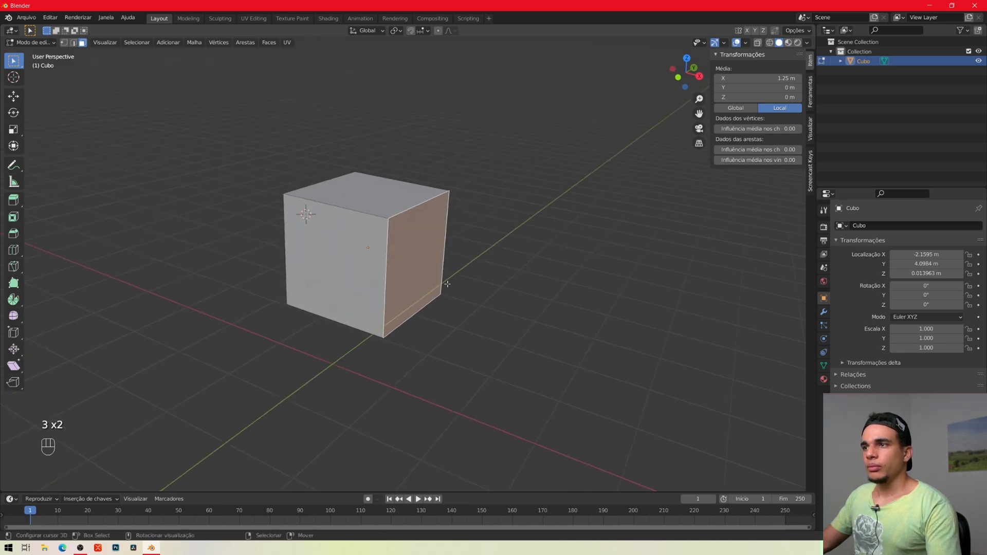
pyautogui.press('g')
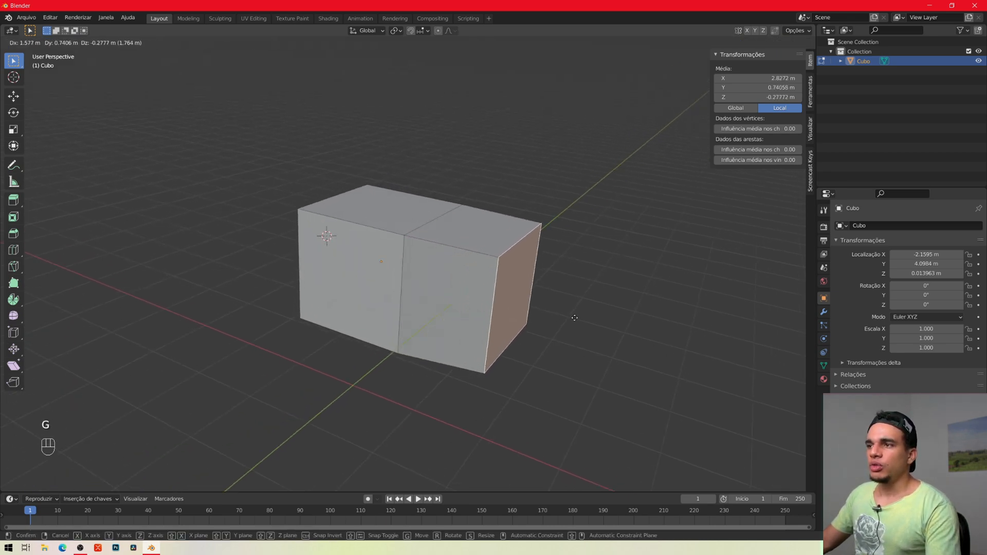
pyautogui.click(574, 318)
# Move the front-left face freely outward from the stretched cube.
pyautogui.click(355, 280)
pyautogui.press('g')
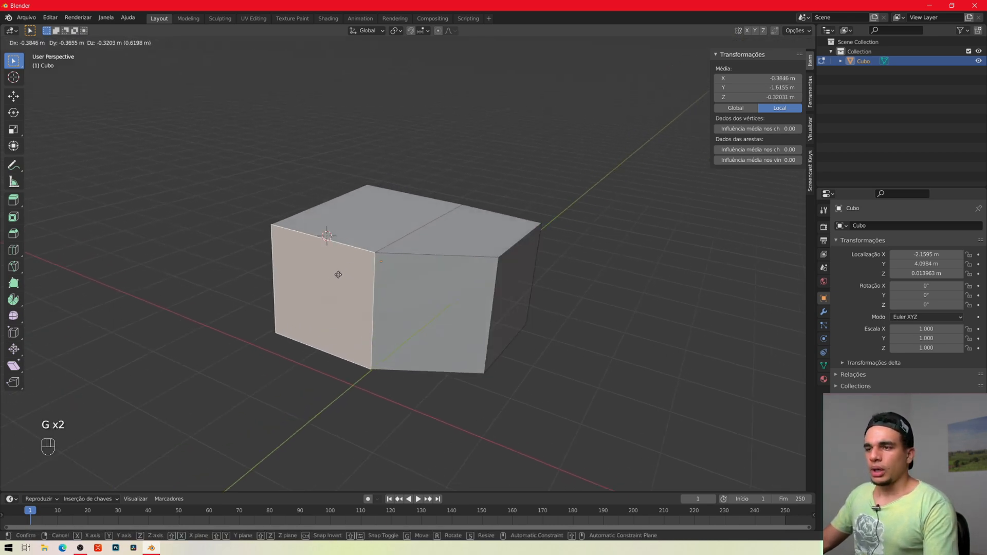
pyautogui.click(323, 280)
pyautogui.keyDown('shift'); pyautogui.rightClick(461, 302); pyautogui.keyUp('shift')
# Move the front-right face freely, and raise the right-hand top face about 1.45 m along Z, shifting it slightly in X and Y.
pyautogui.click(427, 297)
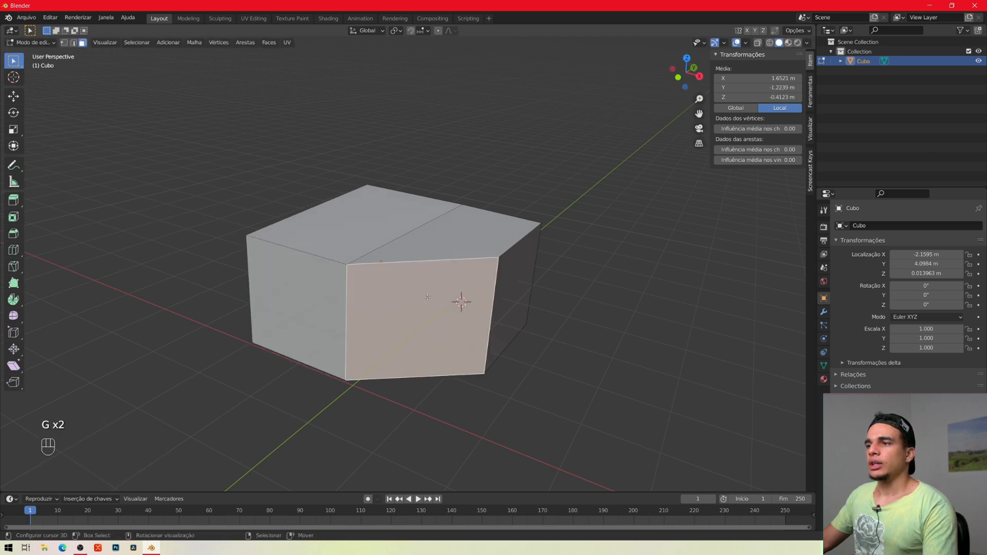
pyautogui.press('g')
pyautogui.click(461, 297)
pyautogui.click(465, 282)
pyautogui.press('g')
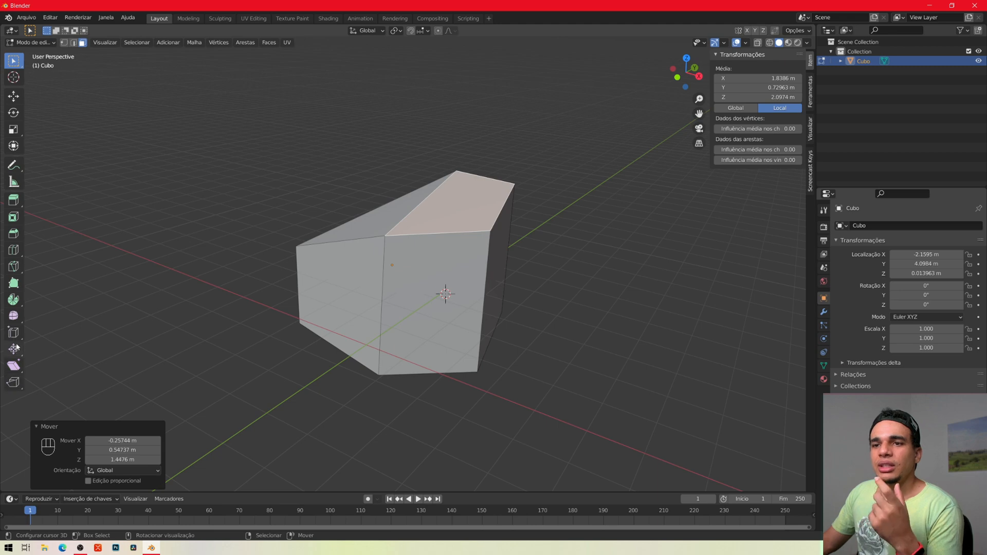
# With the Extrude Region tool, extrude the raised top face upward, and extrude the new block's right-hand side face about 0.86 m.
pyautogui.click(14, 200)
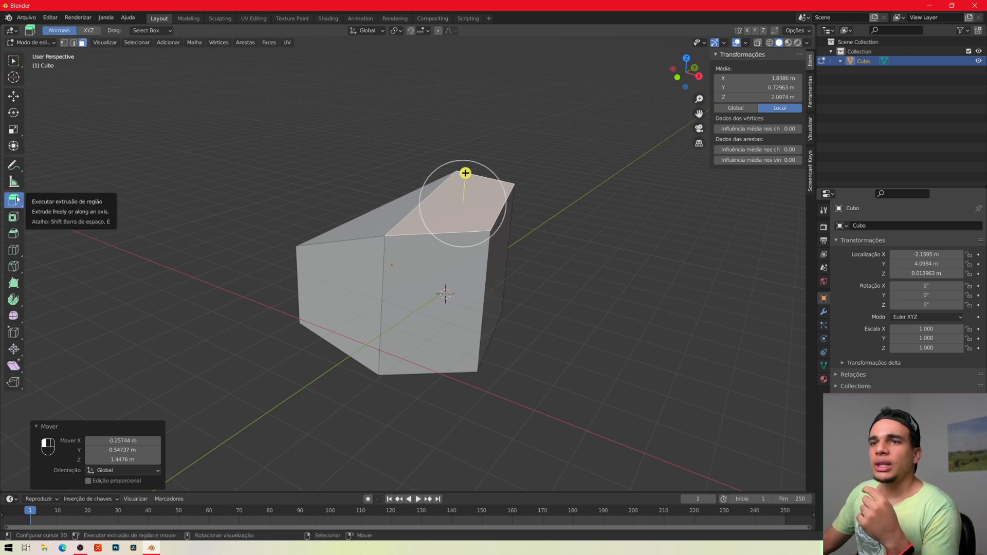
pyautogui.moveTo(466, 173); pyautogui.dragTo(470, 113)
pyautogui.click(507, 174)
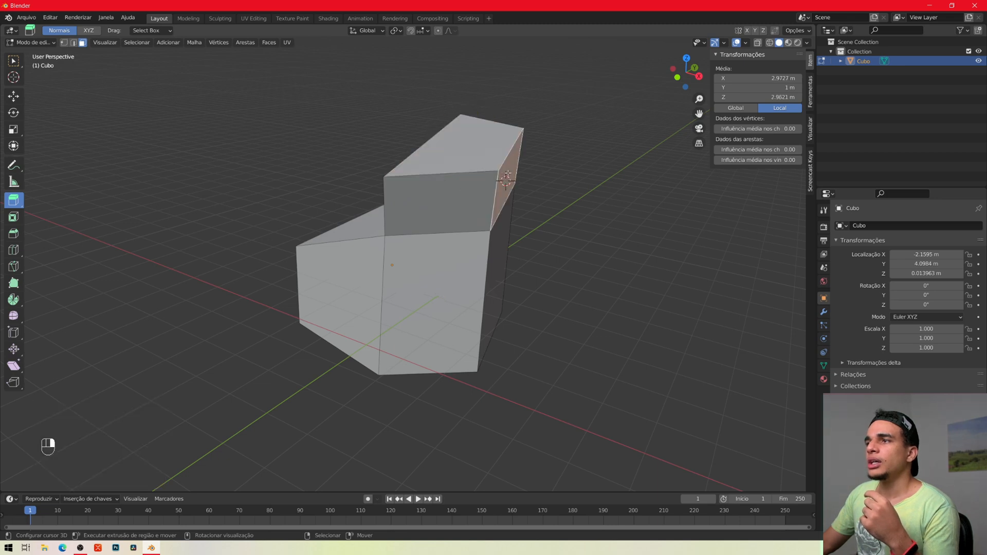
pyautogui.moveTo(544, 185); pyautogui.dragTo(575, 193)
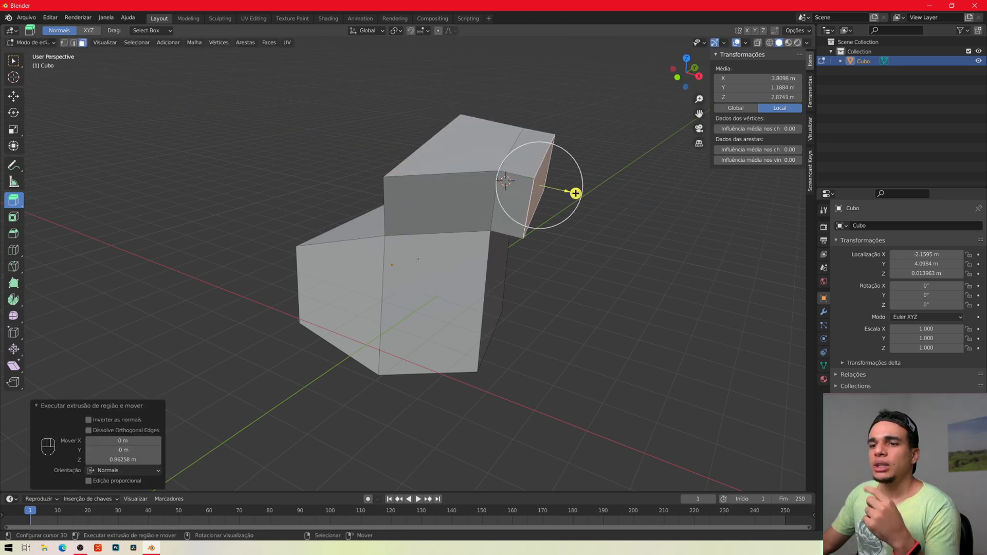
# In vertex selection mode, select the front vertex at the raised block's lower-left corner, and return to the Select Box tool.
pyautogui.click(416, 188)
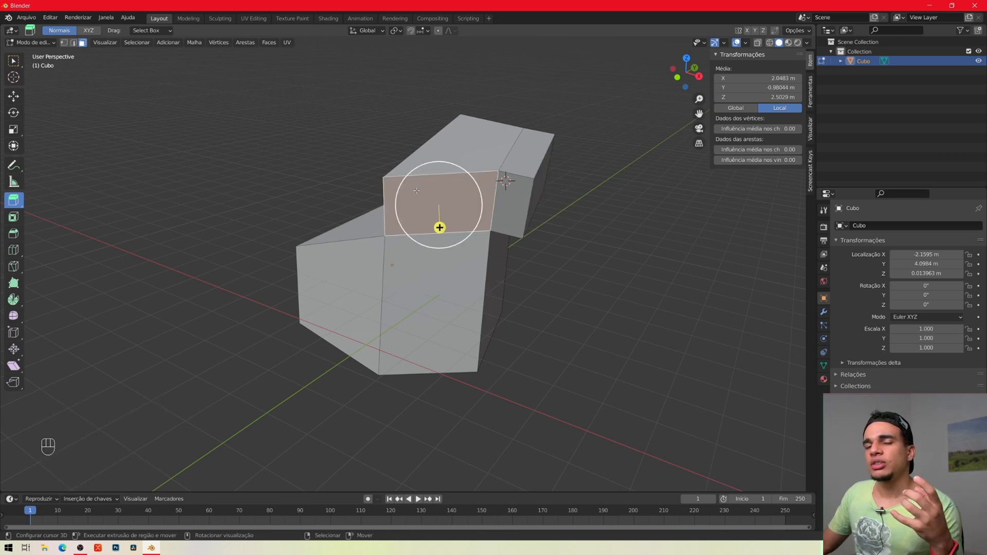
pyautogui.click(410, 257)
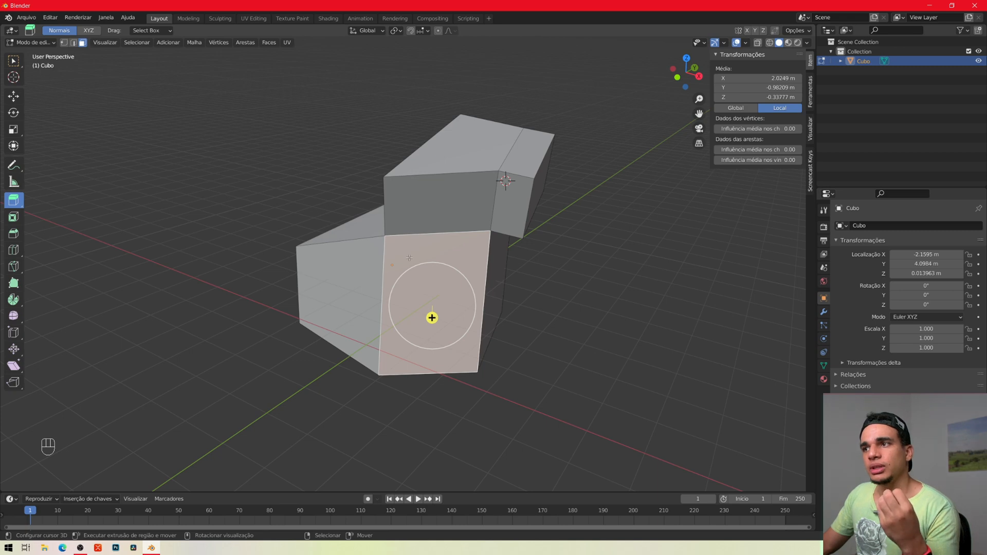
pyautogui.press('1')
pyautogui.click(395, 247)
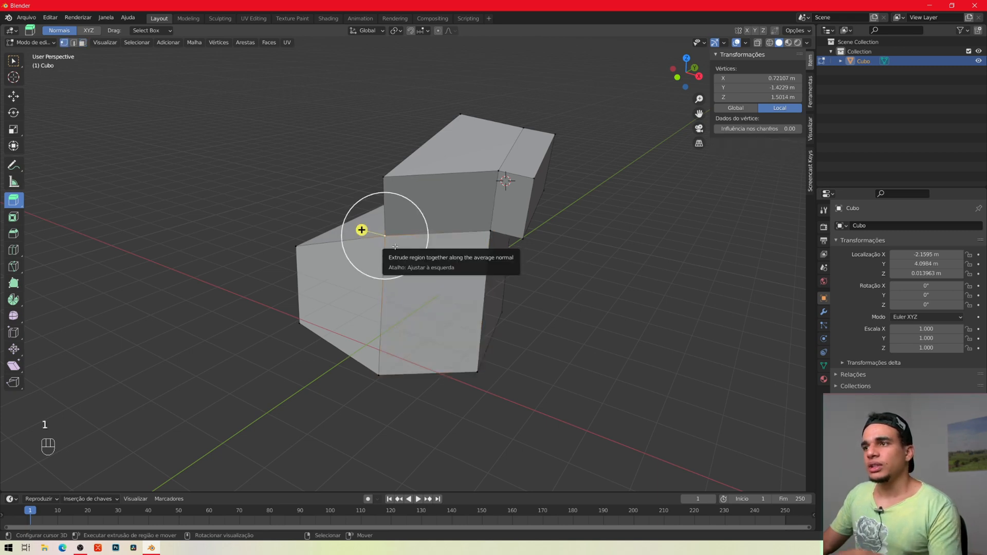
pyautogui.press('Escape')
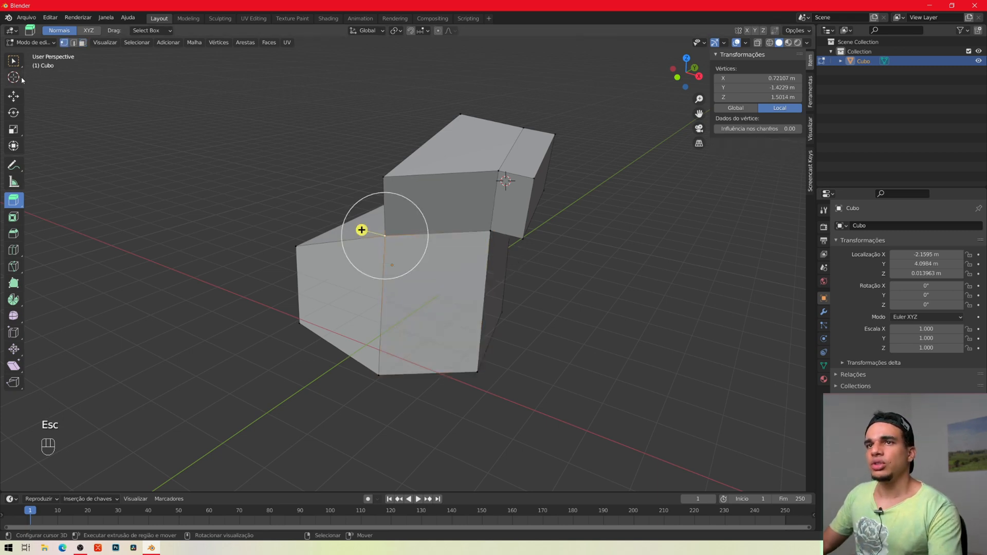
pyautogui.click(14, 60)
# Try extruding the selected vertex with Extrude Vertices, and undo it.
pyautogui.moveTo(412, 254); pyautogui.dragTo(460, 297, button='middle')
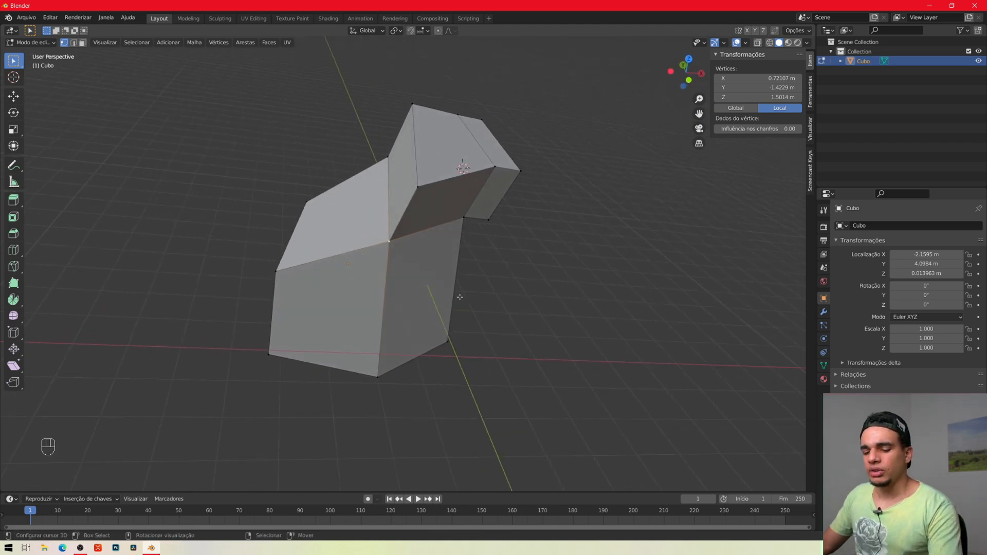
pyautogui.hotkey('ctrl', 'v')
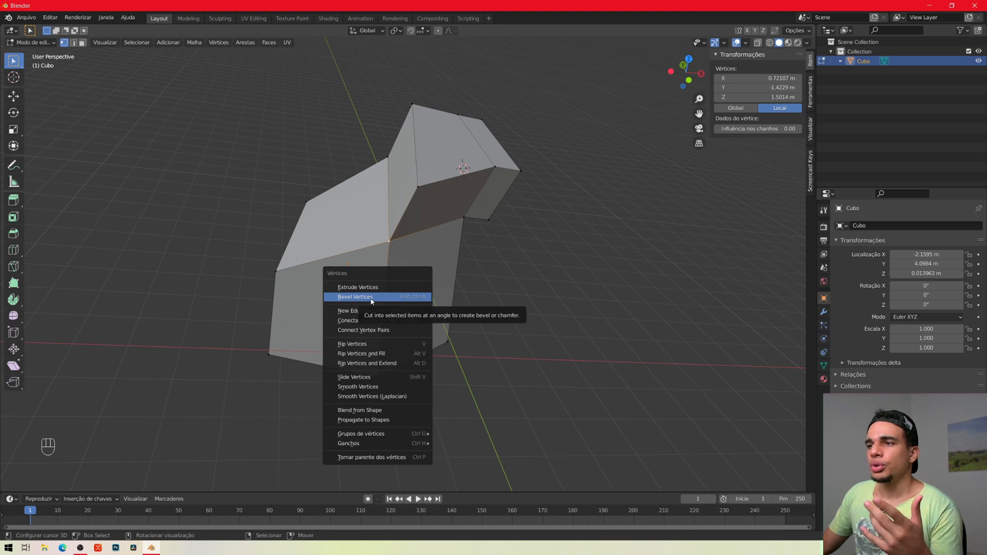
pyautogui.press('g')
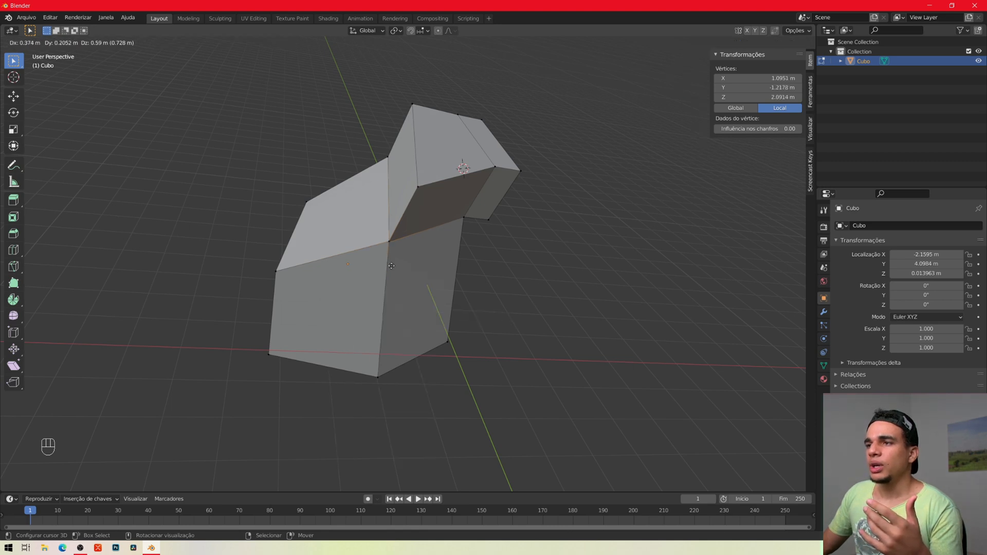
pyautogui.click(401, 336)
pyautogui.moveTo(401, 337); pyautogui.dragTo(393, 278, button='middle')
pyautogui.hotkey('ctrl', 'z')
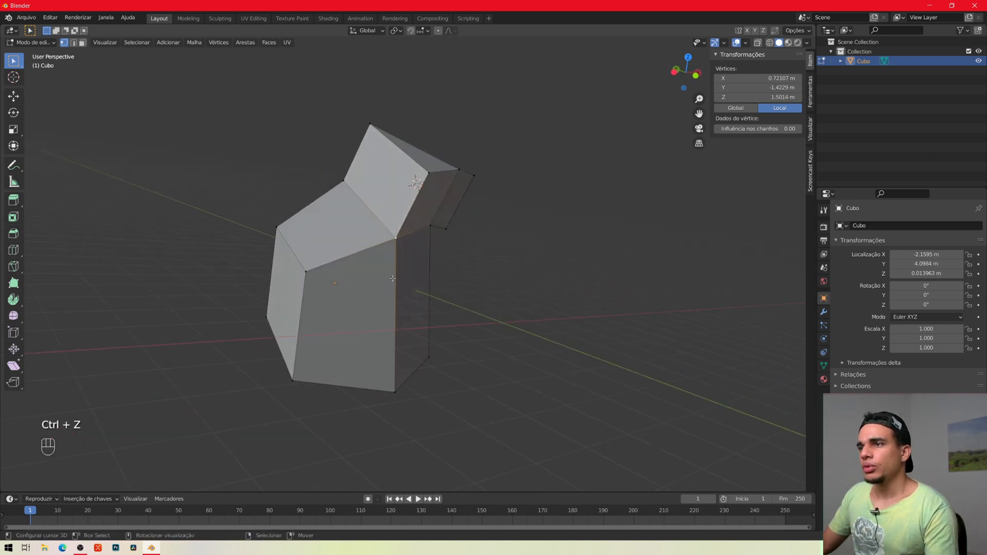
# Try beveling the selected vertex with a width of about 0.89 m, and undo it.
pyautogui.hotkey('ctrl', 'v')
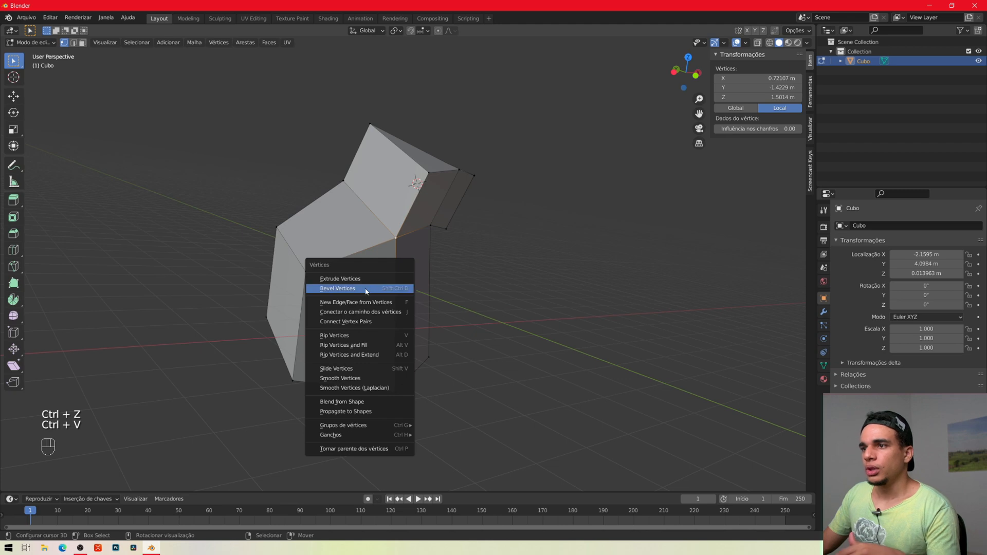
pyautogui.click(384, 286)
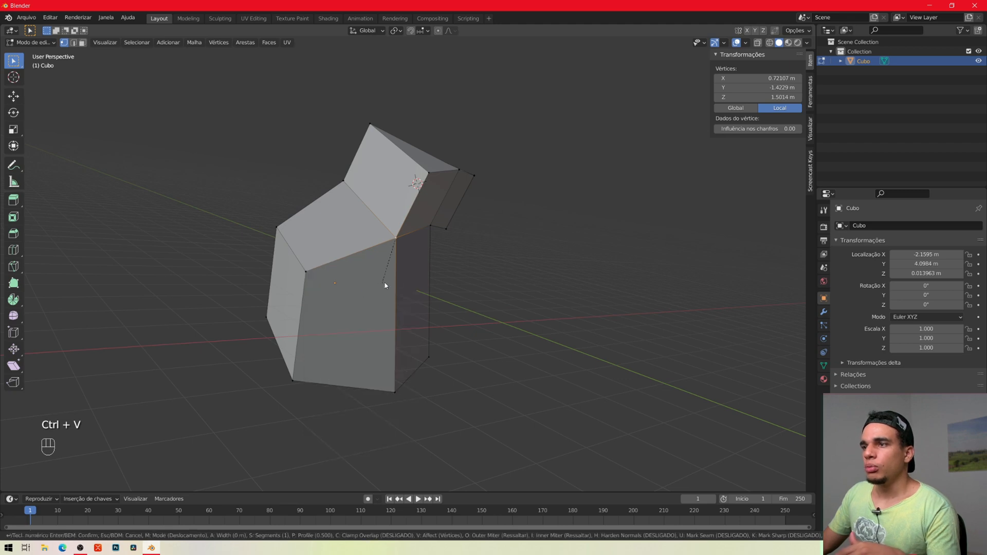
pyautogui.click(367, 327)
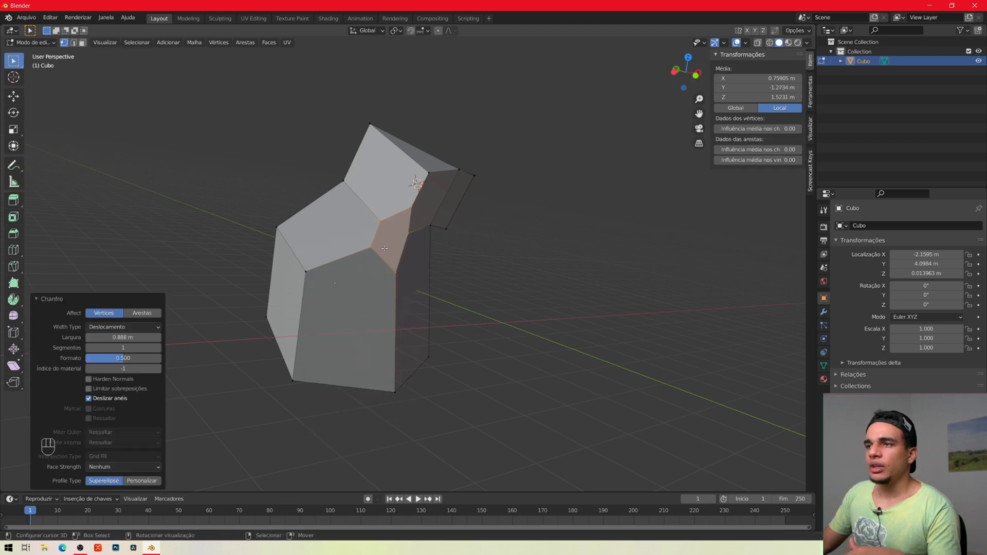
pyautogui.hotkey('ctrl', 'z')
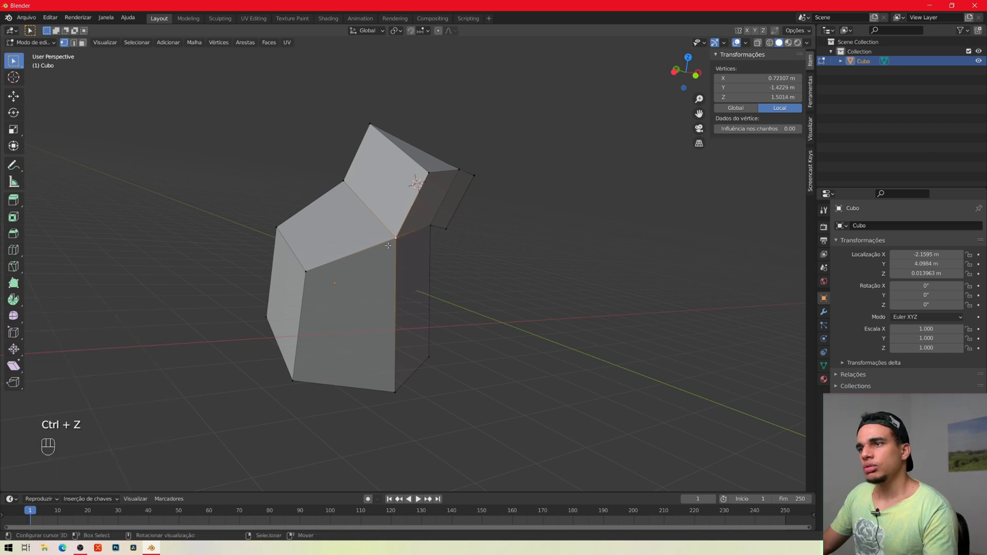
pyautogui.hotkey('ctrl', 'v')
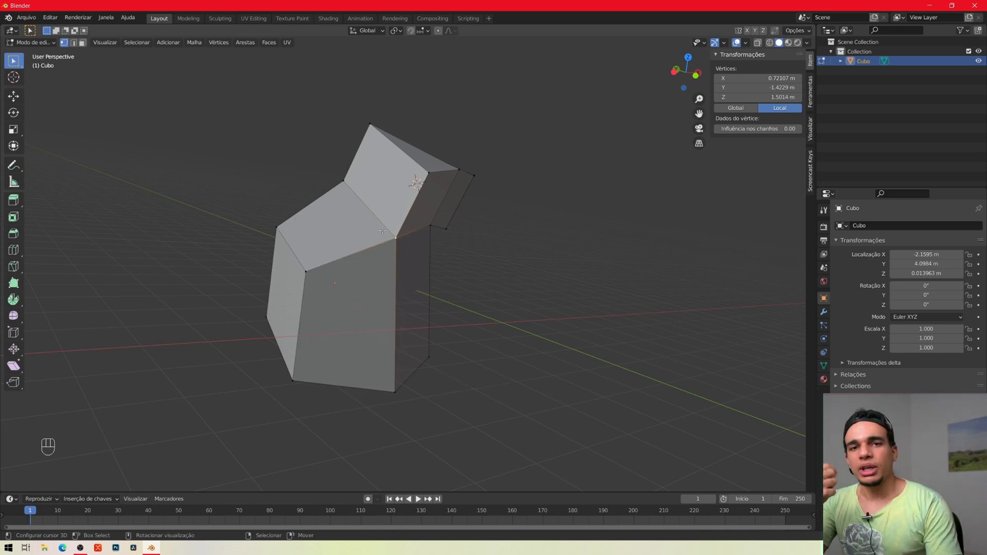
pyautogui.press('ctrl')
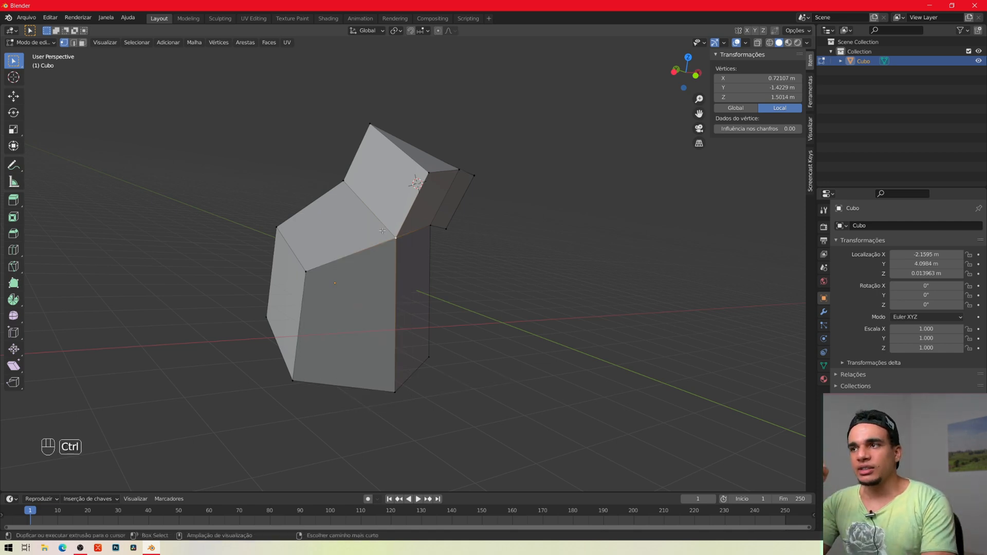
# In edge selection mode, extrude the near vertical edge below the raised block about 1.57 m in X and -1.29 m in Y.
pyautogui.press('2')
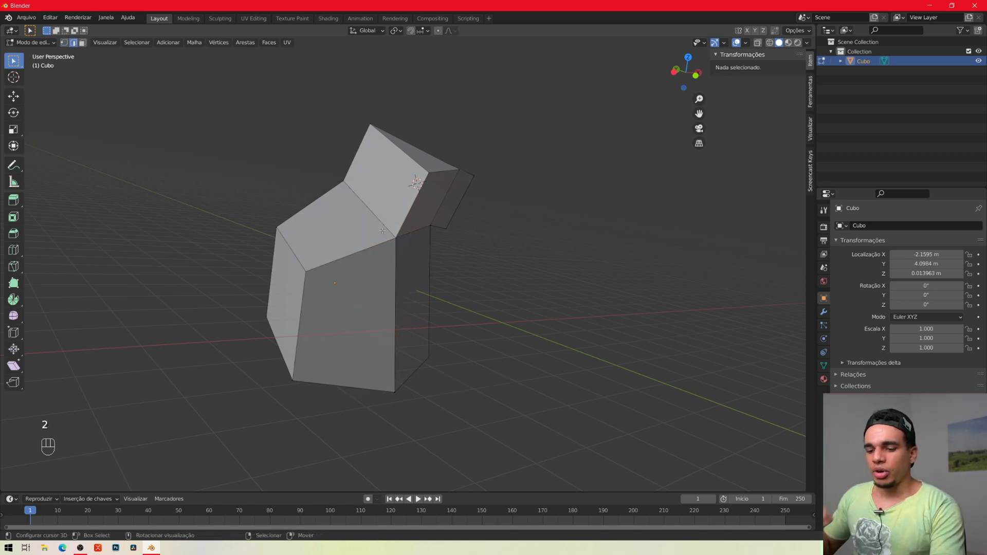
pyautogui.click(403, 263)
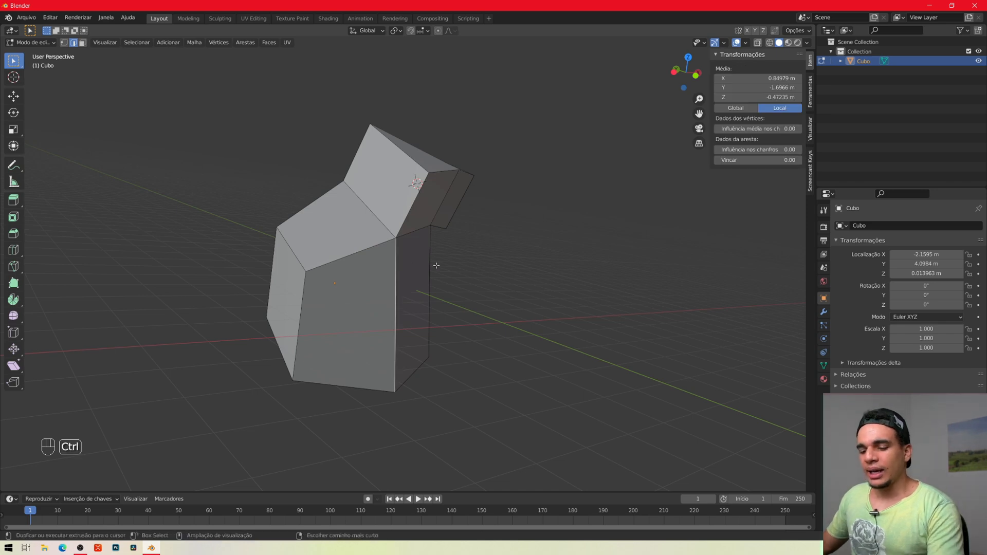
pyautogui.hotkey('ctrl', 'e')
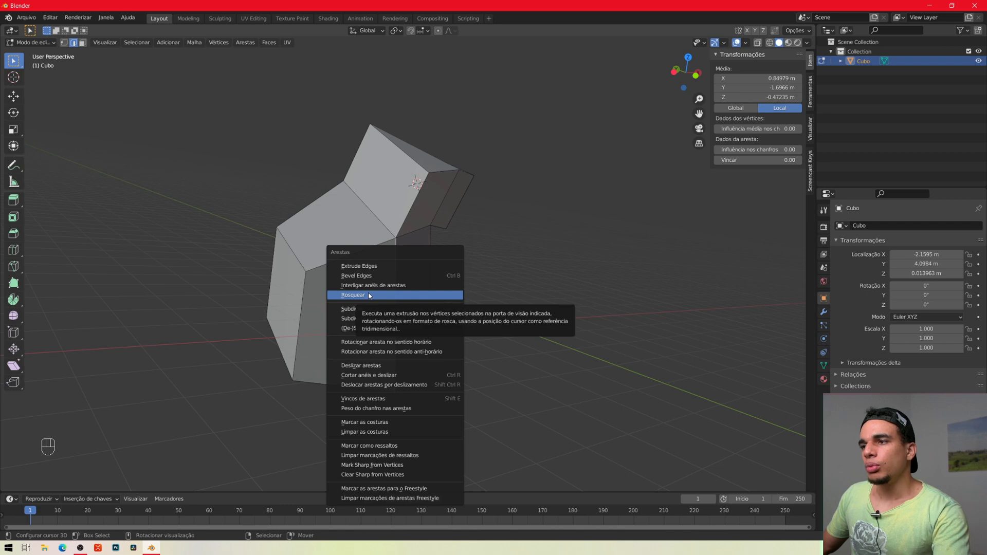
pyautogui.click(350, 268)
pyautogui.click(405, 275)
pyautogui.moveTo(405, 274); pyautogui.dragTo(383, 300, button='middle')
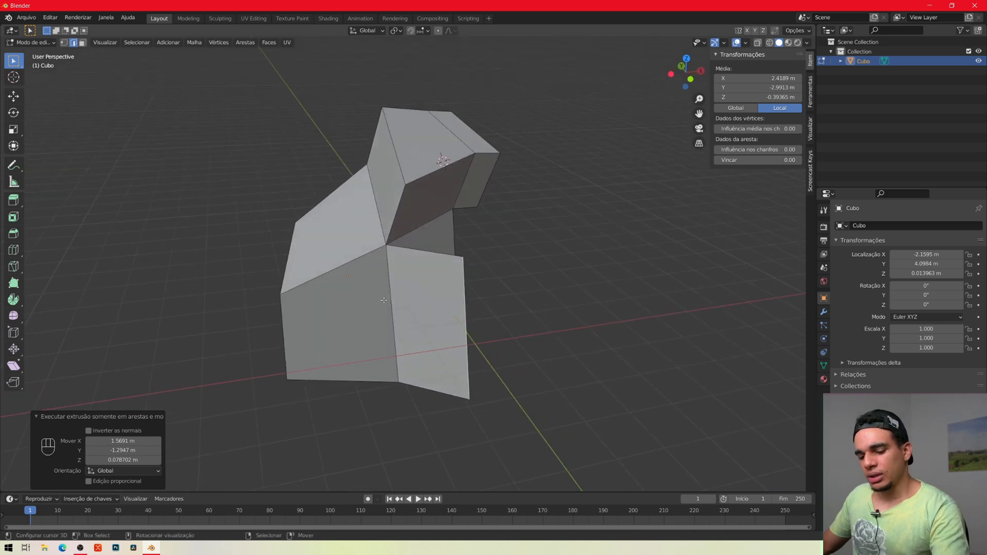
# Bevel the edge where the lower block's sloping top meets the raised block, with a width of about 0.5 m.
pyautogui.rightClick(380, 297)
pyautogui.rightClick(372, 213)
pyautogui.moveTo(347, 268); pyautogui.dragTo(353, 273, button='middle')
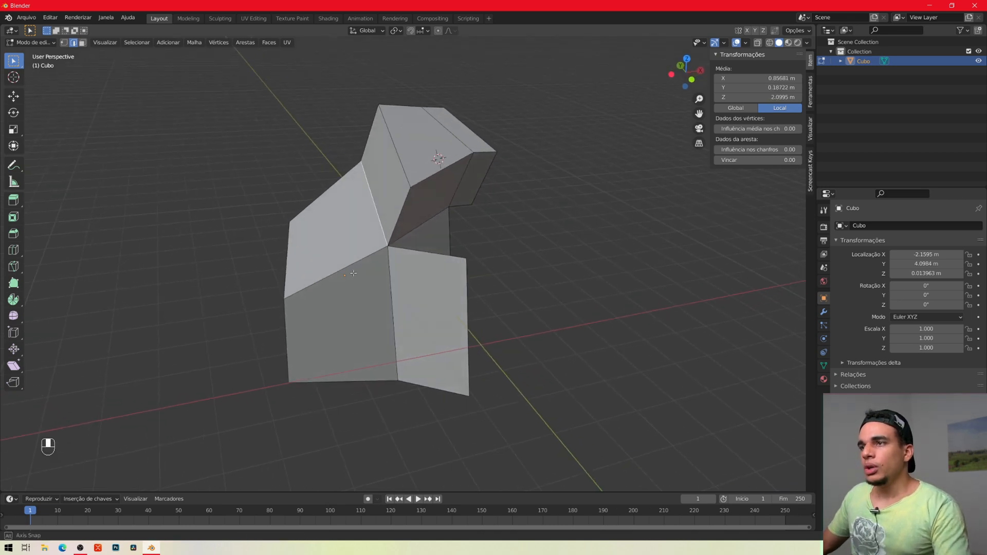
pyautogui.hotkey('ctrl', 'e')
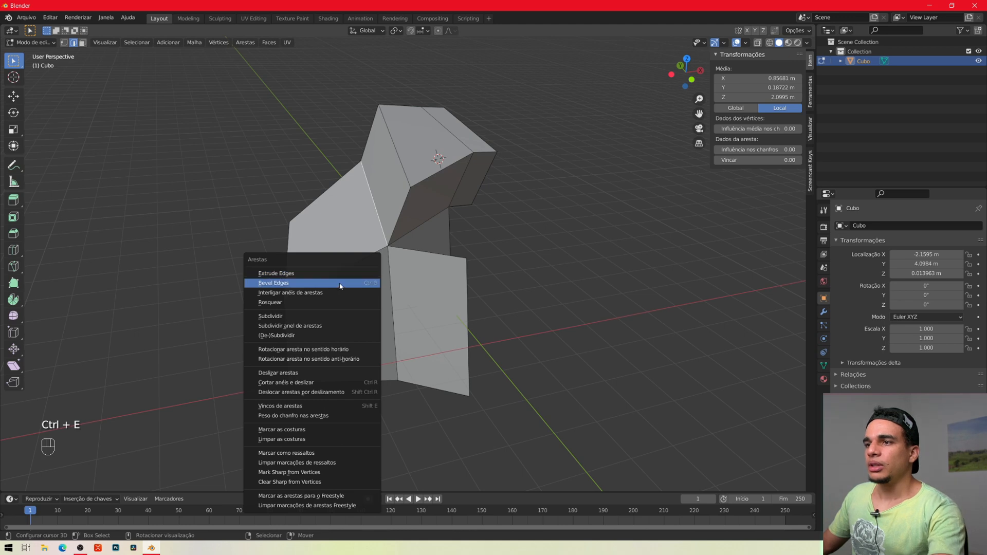
pyautogui.click(339, 283)
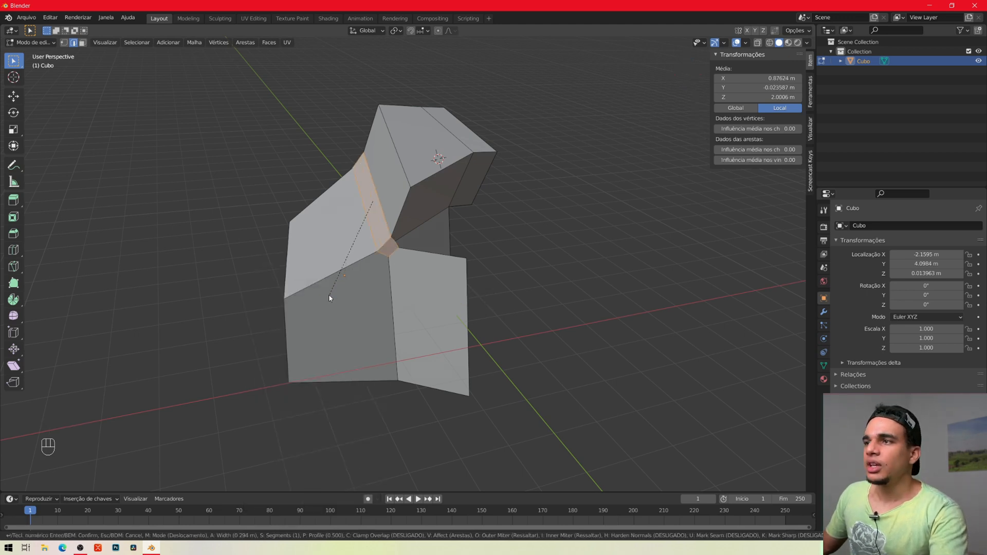
pyautogui.click(322, 302)
pyautogui.moveTo(442, 277); pyautogui.dragTo(424, 290, button='middle')
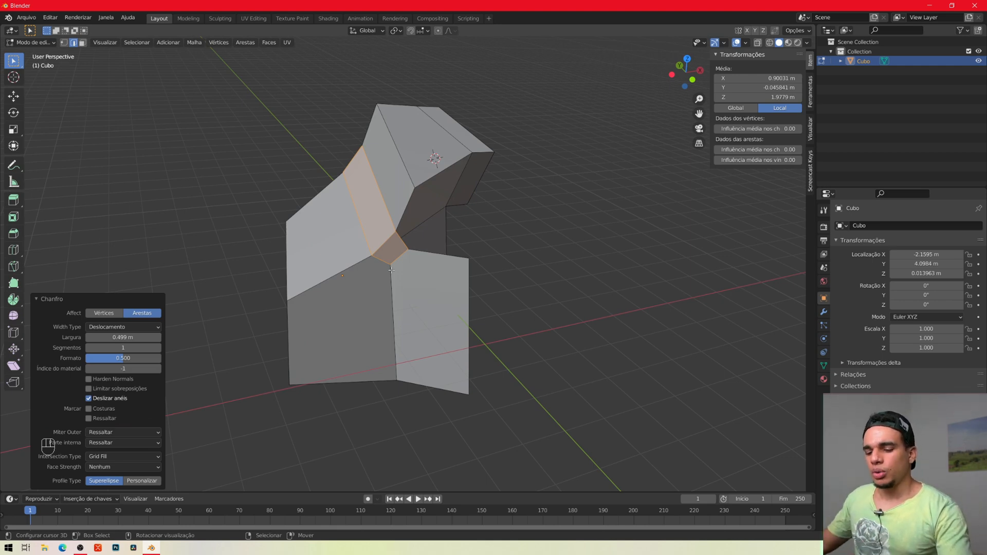
# In face selection mode, inset the large top face of the raised block with a thickness of about 0.31 m.
pyautogui.press('3')
pyautogui.keyDown('shift'); pyautogui.click(416, 169); pyautogui.keyUp('shift')
pyautogui.moveTo(402, 224); pyautogui.dragTo(395, 249, button='middle')
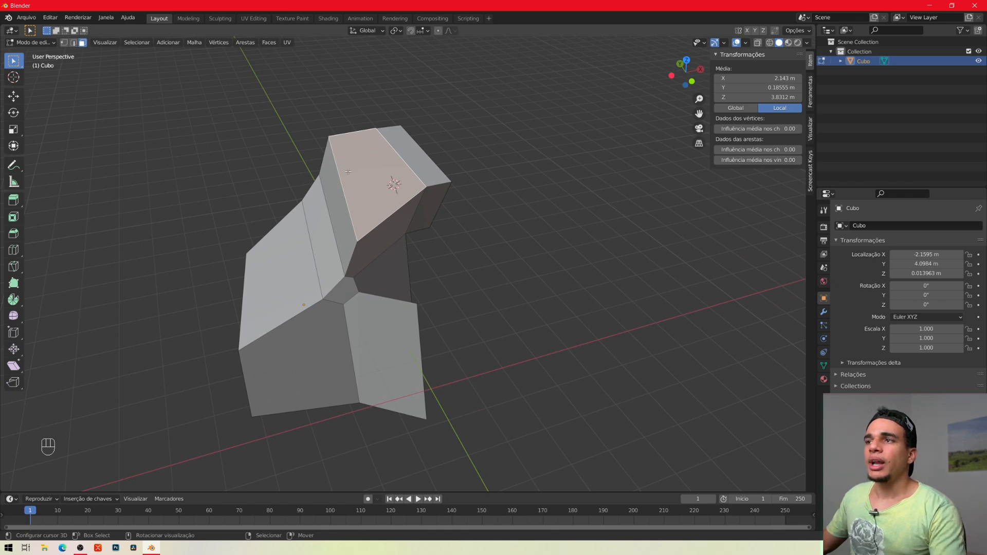
pyautogui.hotkey('ctrl', 'f')
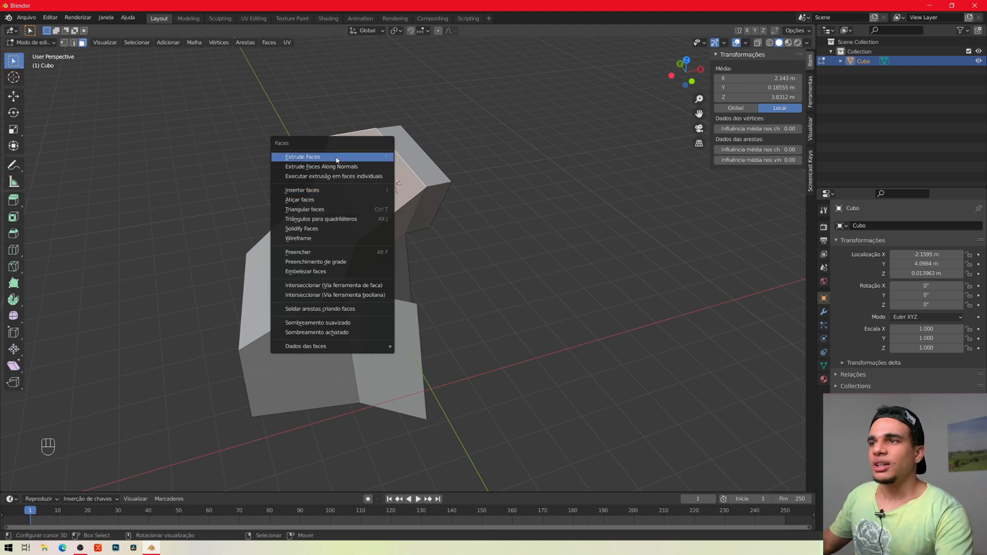
pyautogui.click(328, 191)
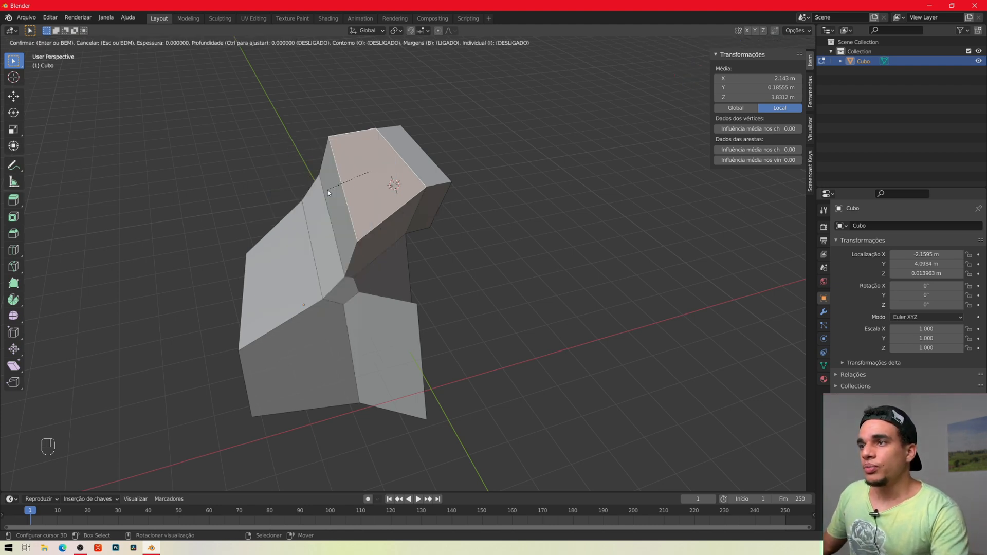
pyautogui.click(363, 227)
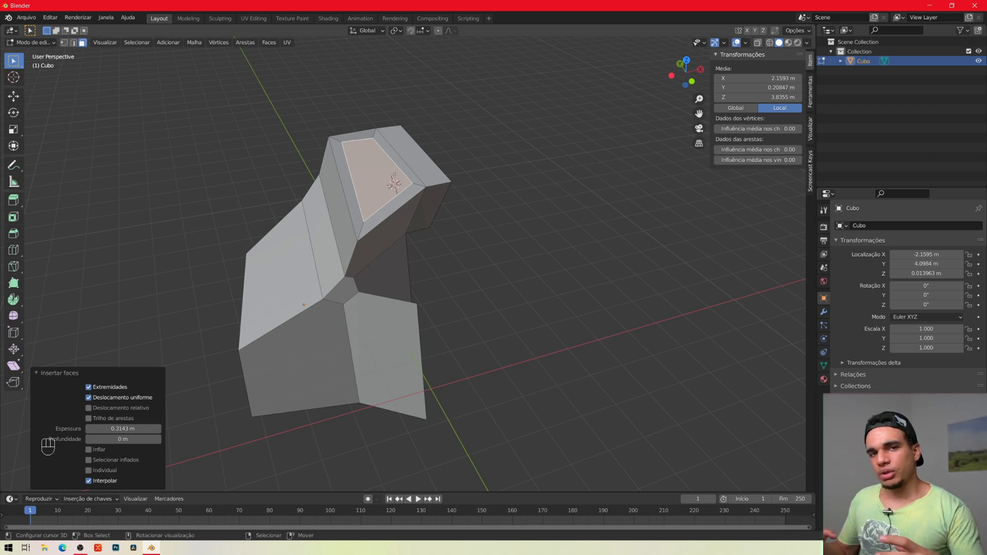
# Return to Object Mode and view the edited cube from several angles.
pyautogui.moveTo(381, 150); pyautogui.dragTo(454, 298, button='middle')
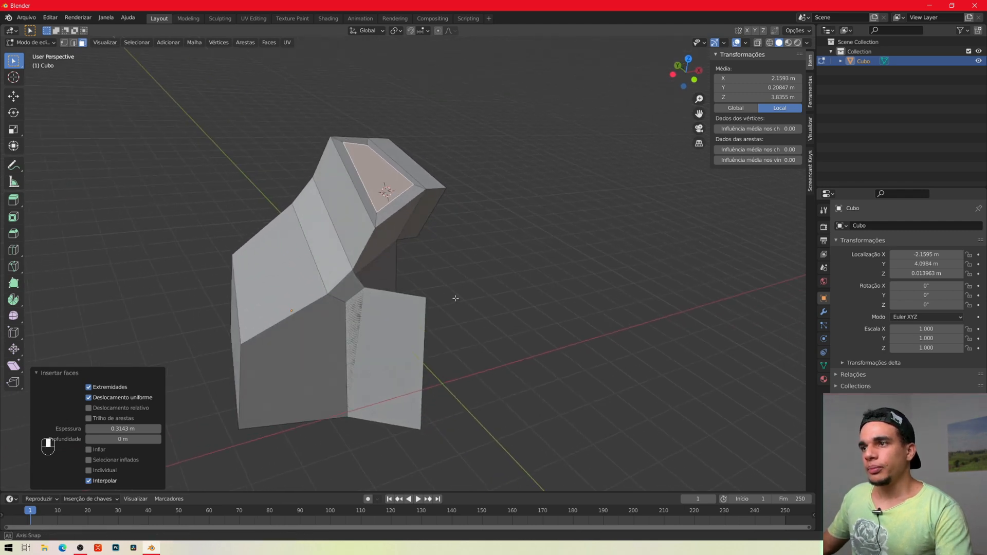
pyautogui.press('Tab')
pyautogui.moveTo(404, 294); pyautogui.dragTo(426, 301, button='middle')
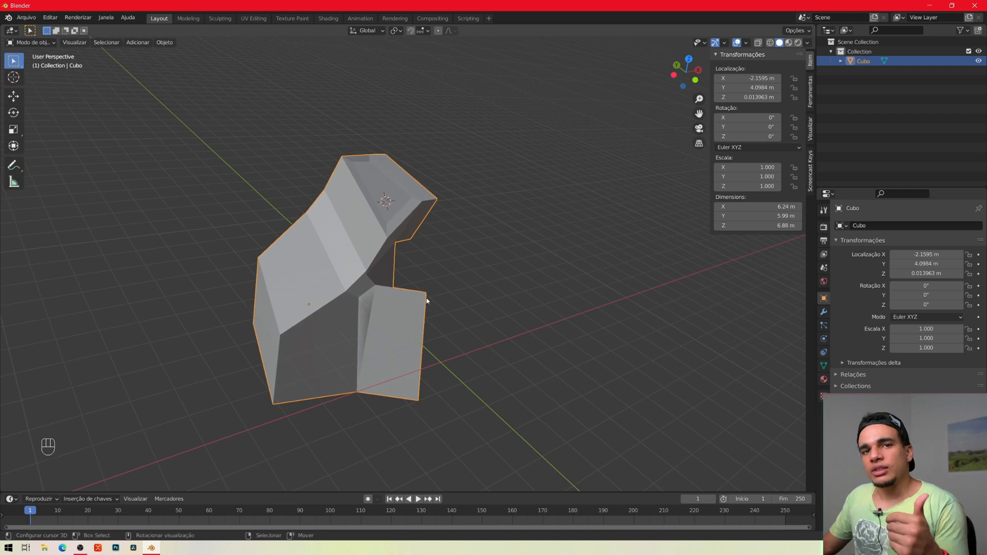
pyautogui.moveTo(425, 302); pyautogui.dragTo(440, 312, button='middle')
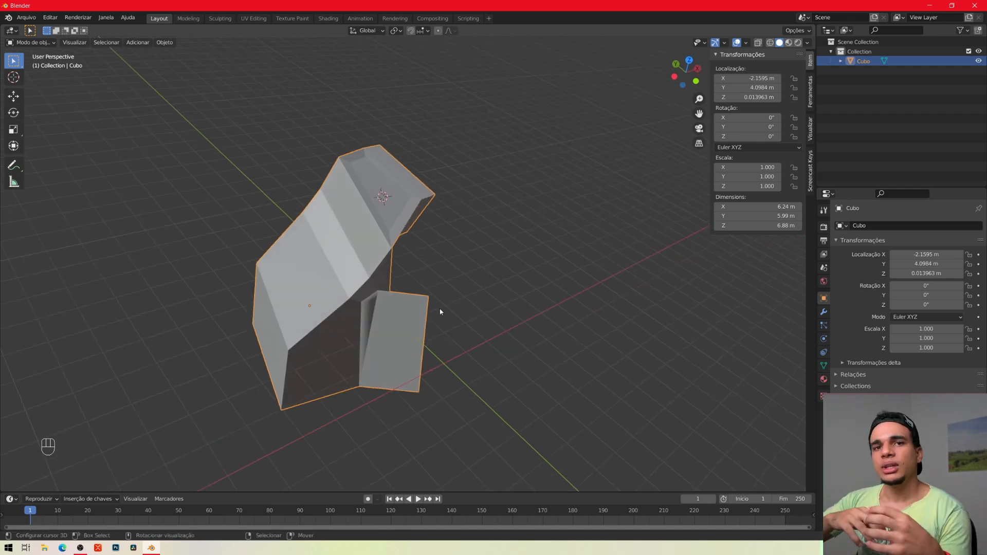